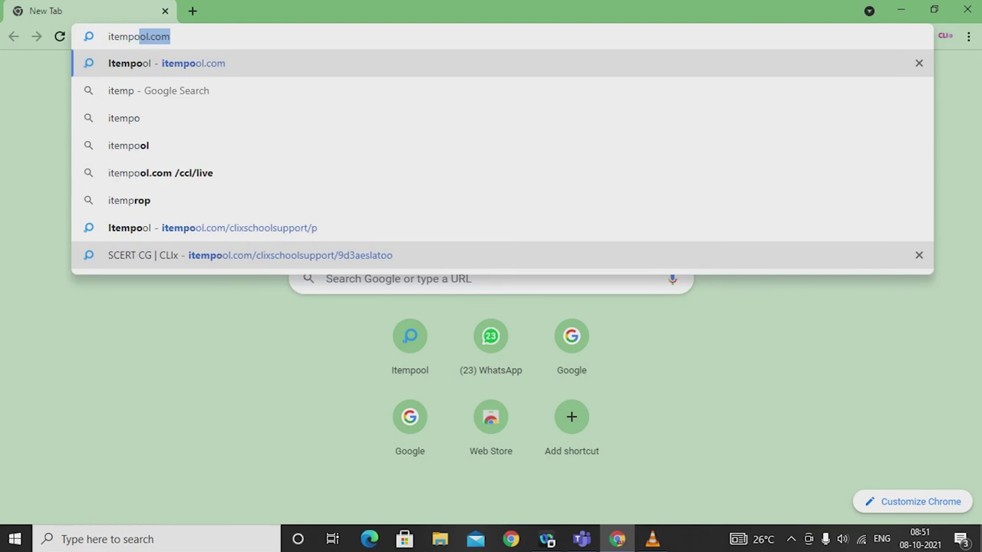
Open itempool.com and log in with the account's e-mail and password
key(Return)
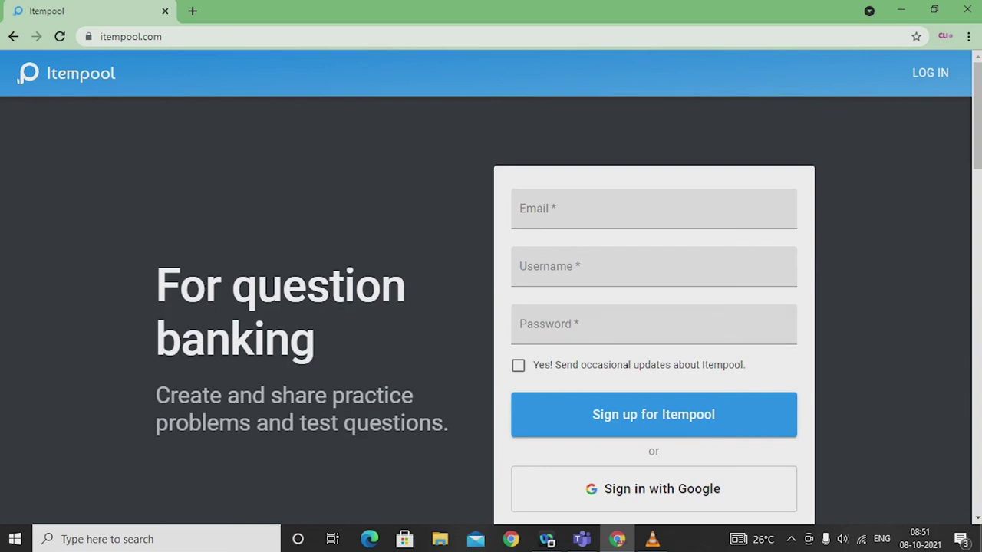
click(930, 72)
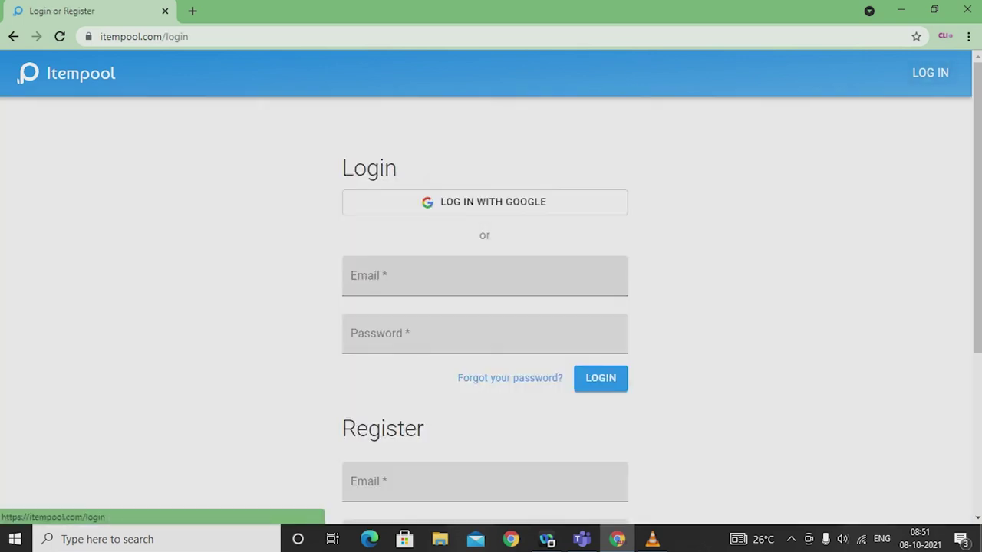
click(485, 276)
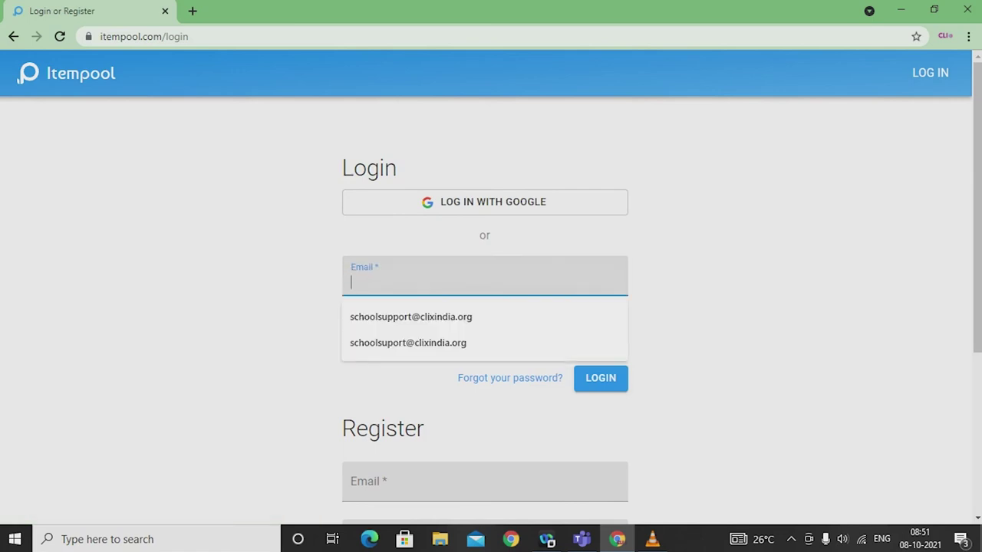
key(Down)
key(Return)
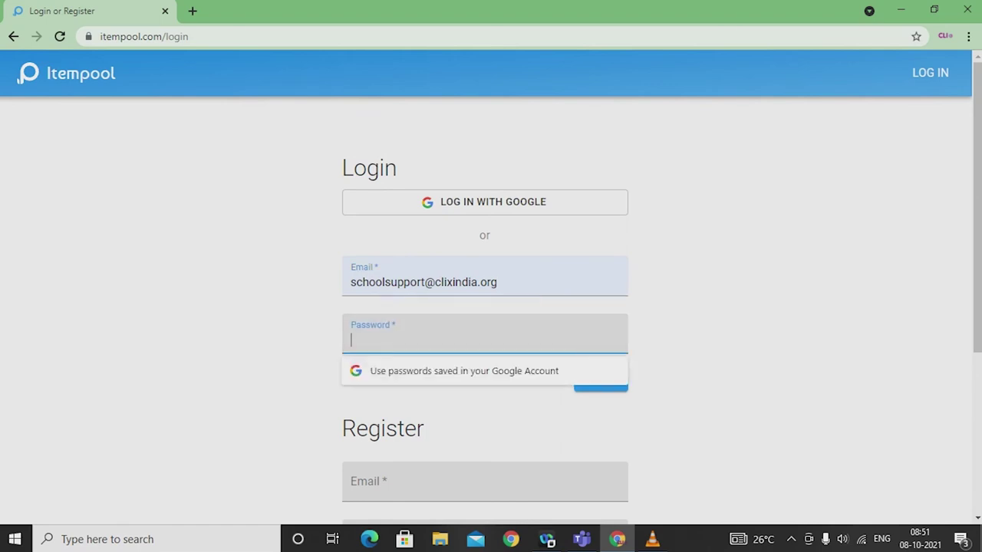
text(••)
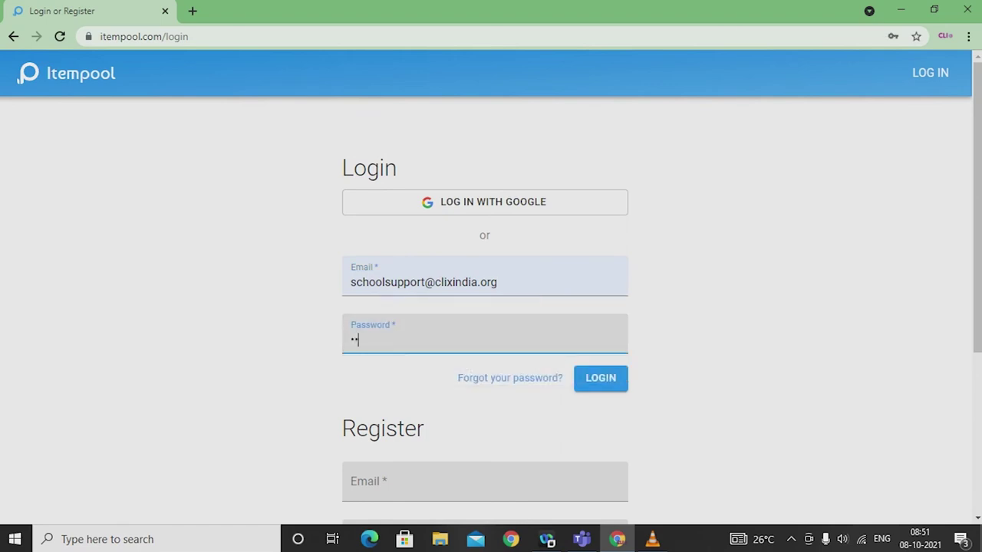
text(•••••••)
key(Return)
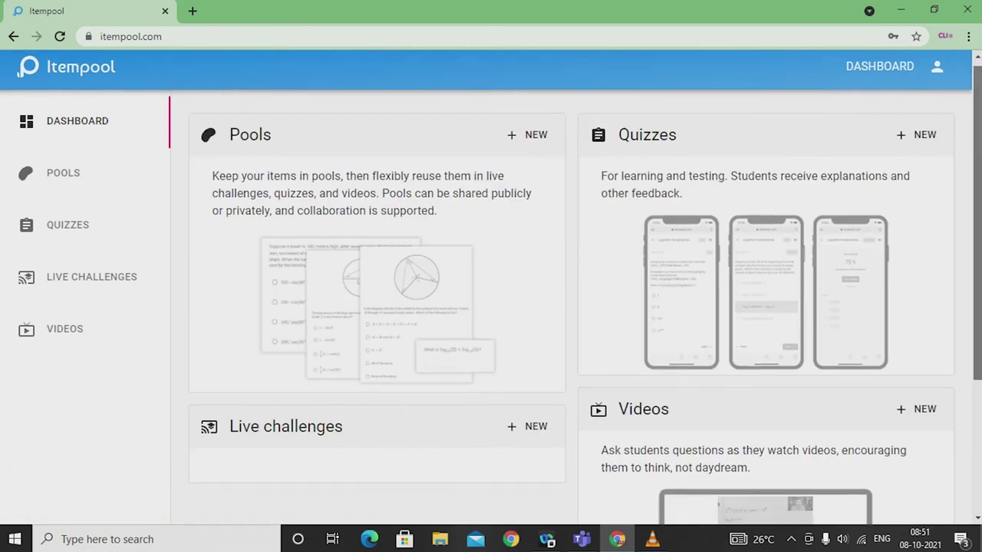
Create a new pool titled "scert general knowledge"
scroll(572, 307, down, 2)
scroll(571, 306, up, 2)
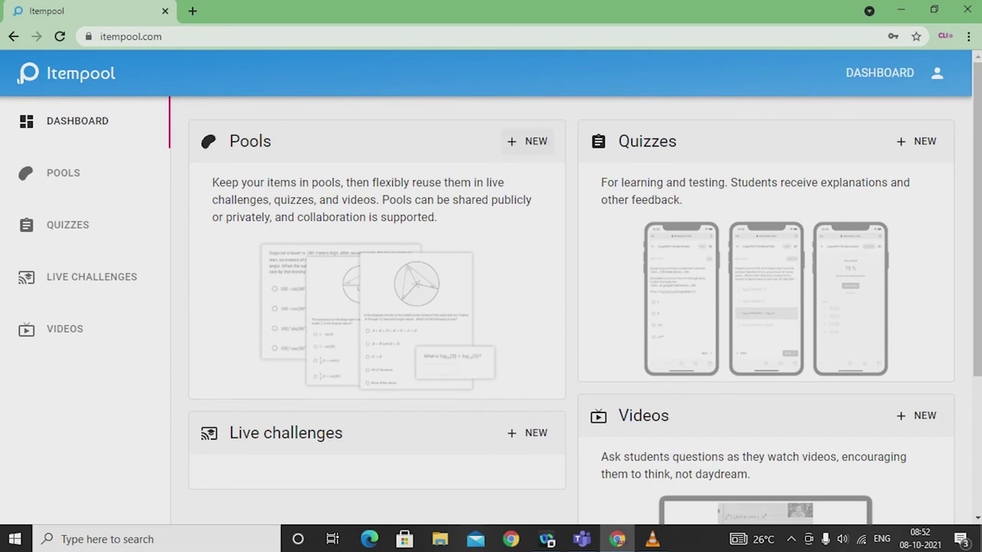
click(528, 141)
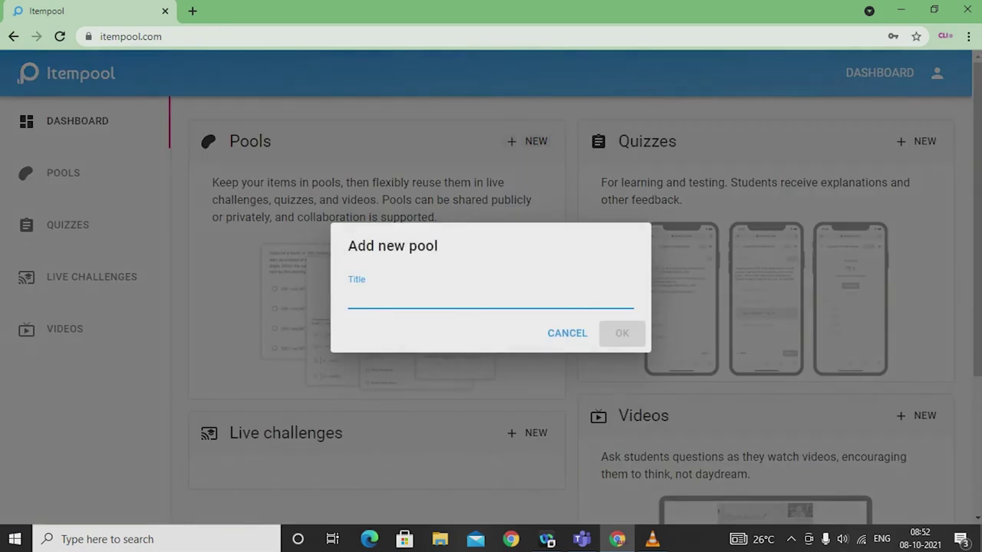
text(scert)
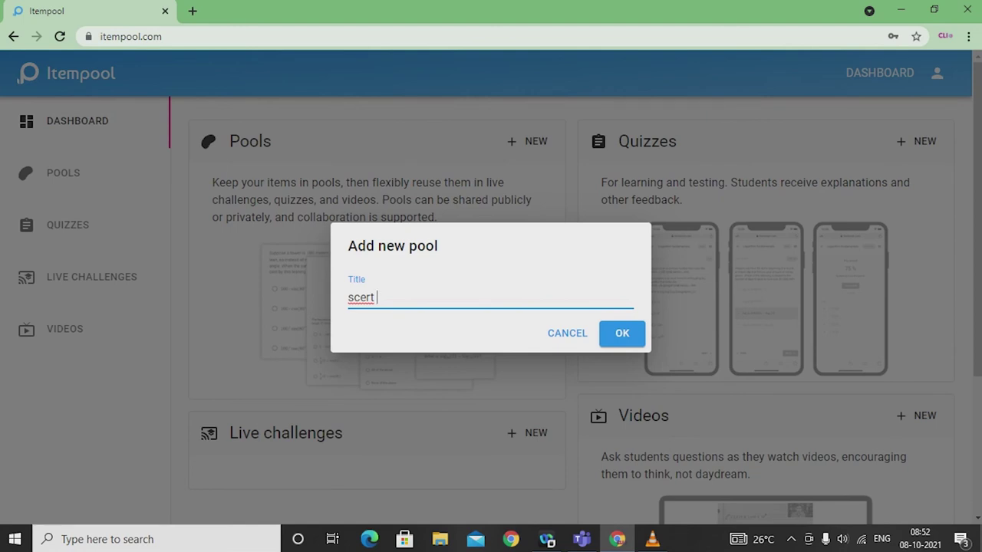
text( general knowledge)
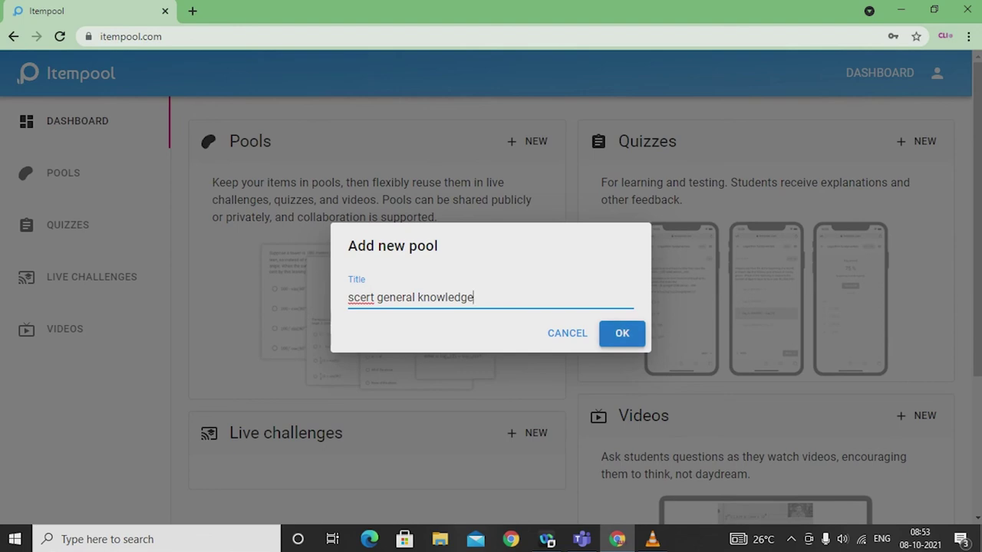
click(623, 333)
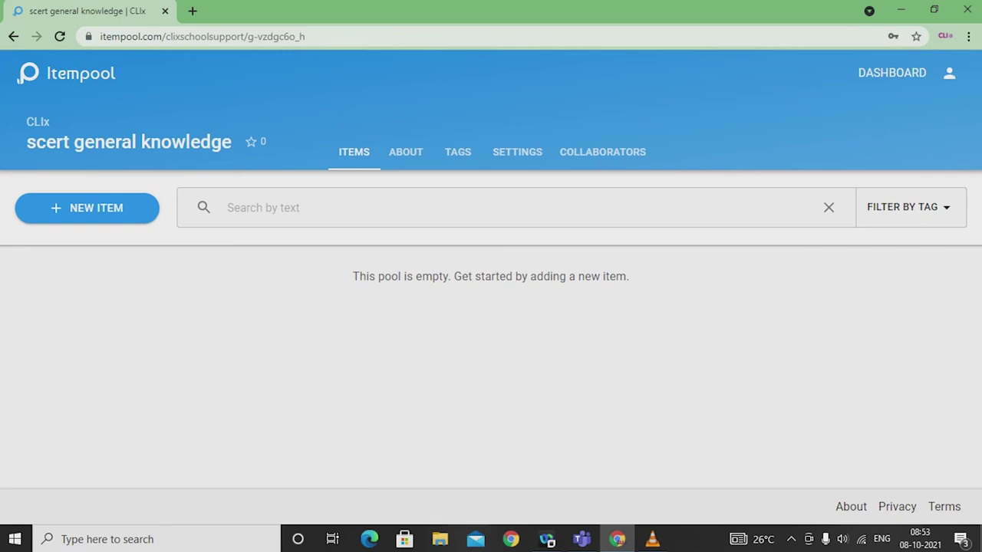
Examine the new pool's About and Tags pages and its settings for description, visibility, custom URL and deletion
click(406, 152)
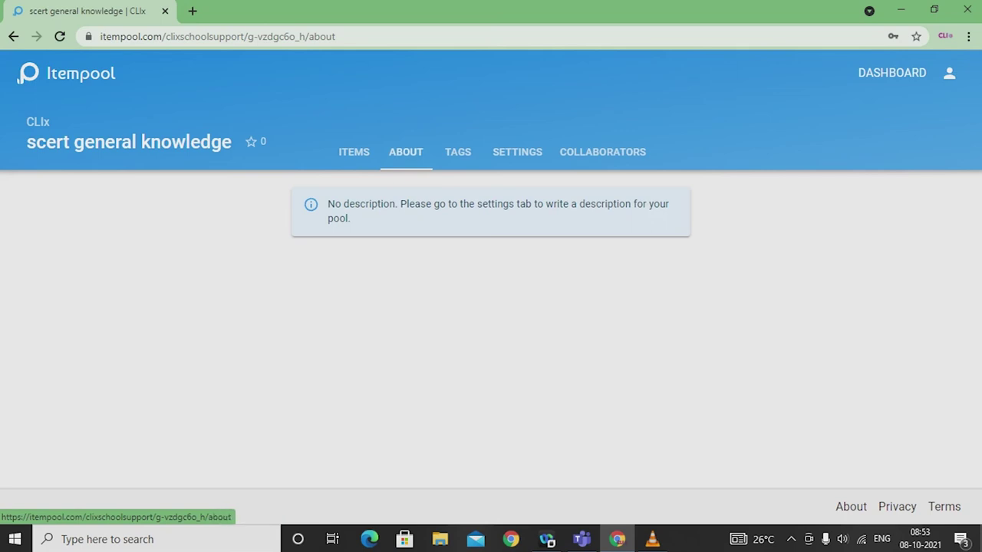
click(458, 152)
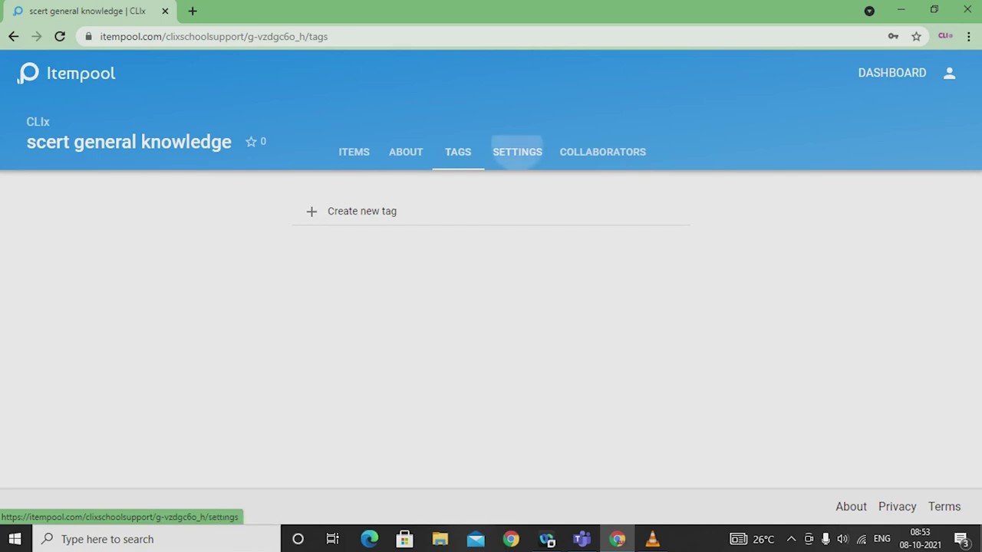
click(517, 152)
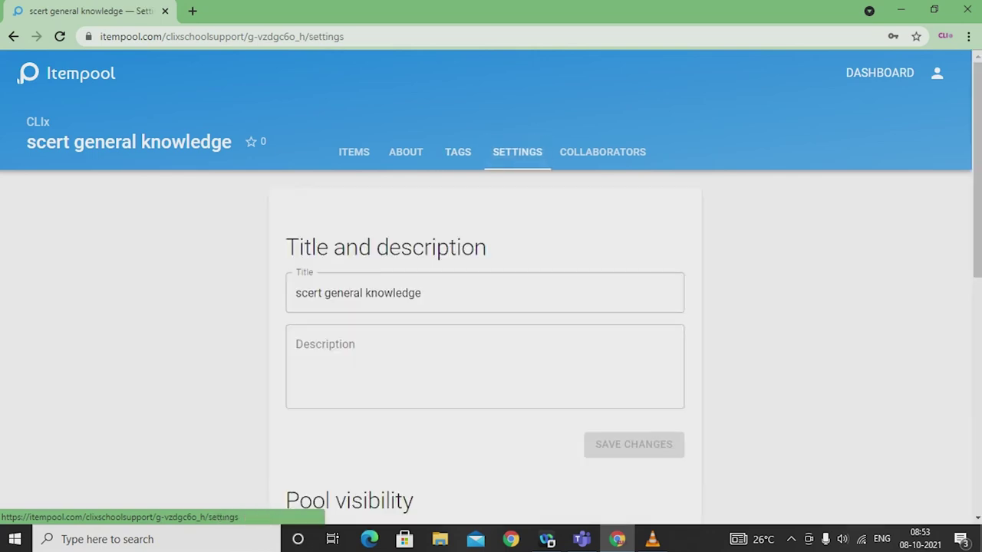
scroll(491, 284, down, 2)
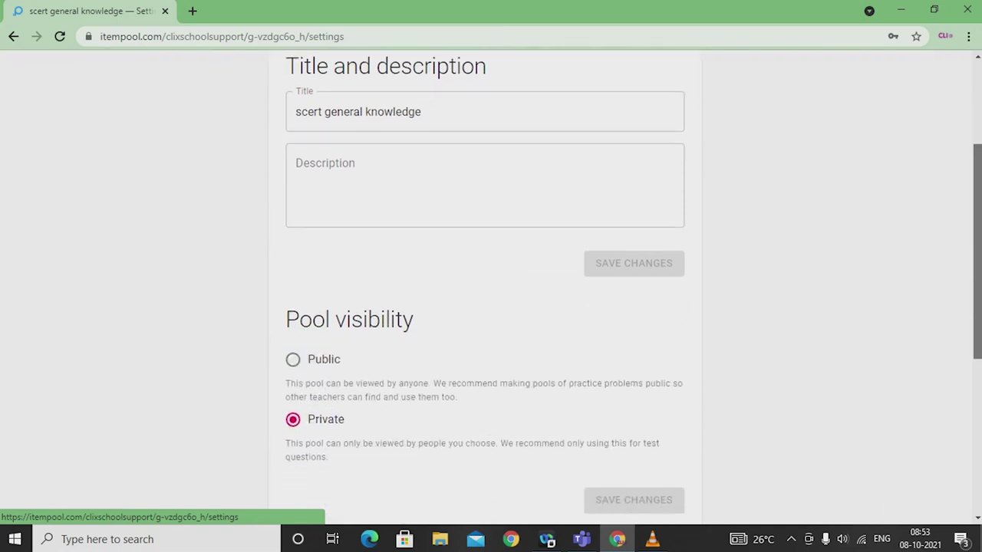
scroll(491, 284, down, 2)
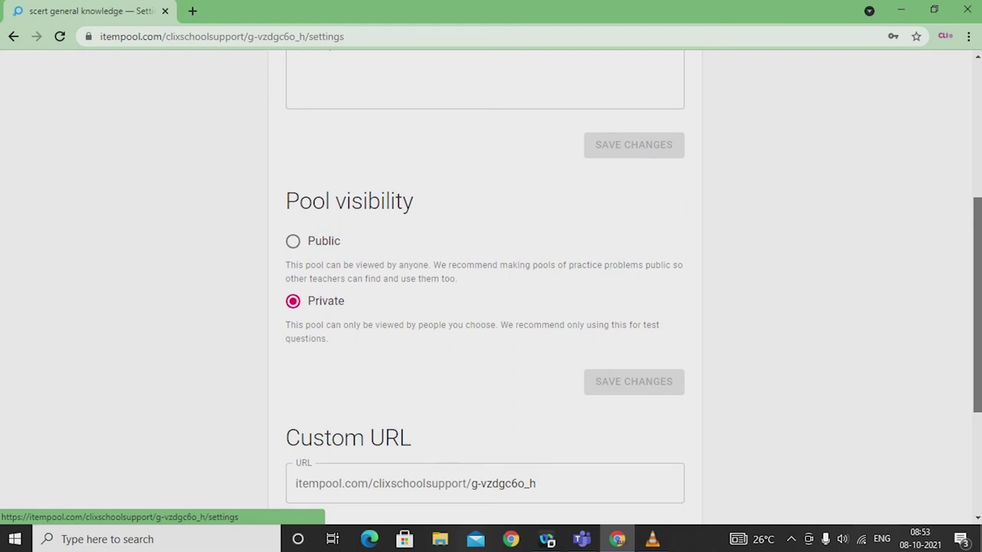
scroll(491, 284, down, 3)
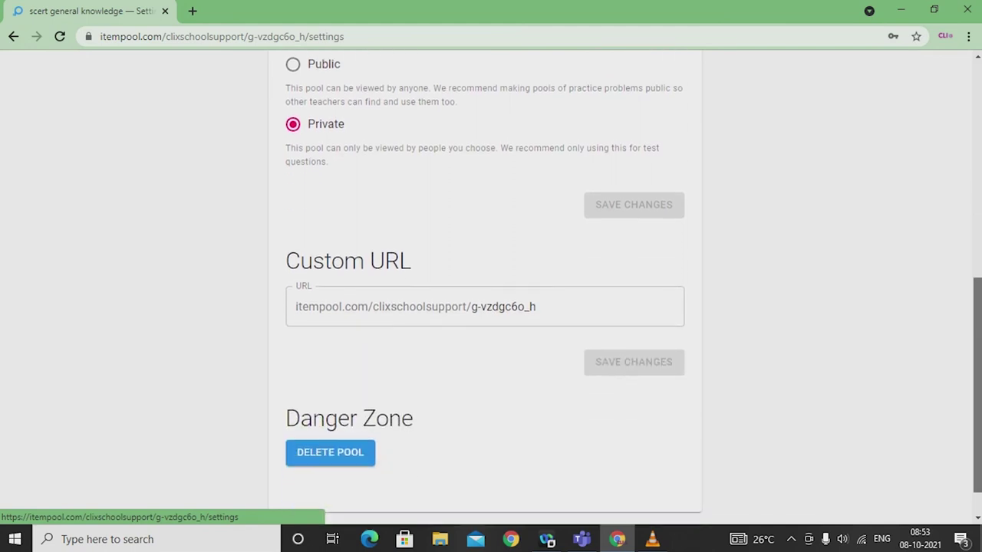
scroll(491, 284, down, 1)
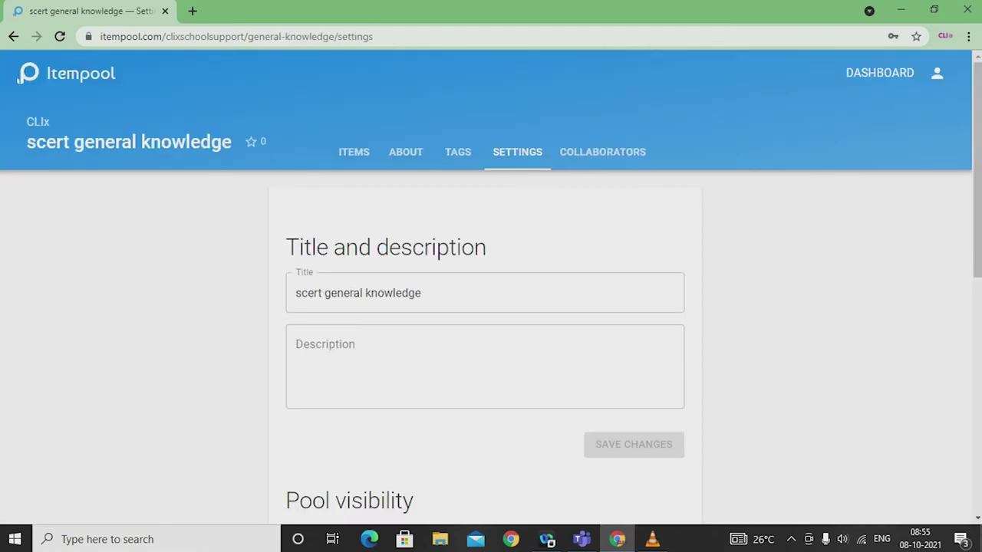
click(598, 142)
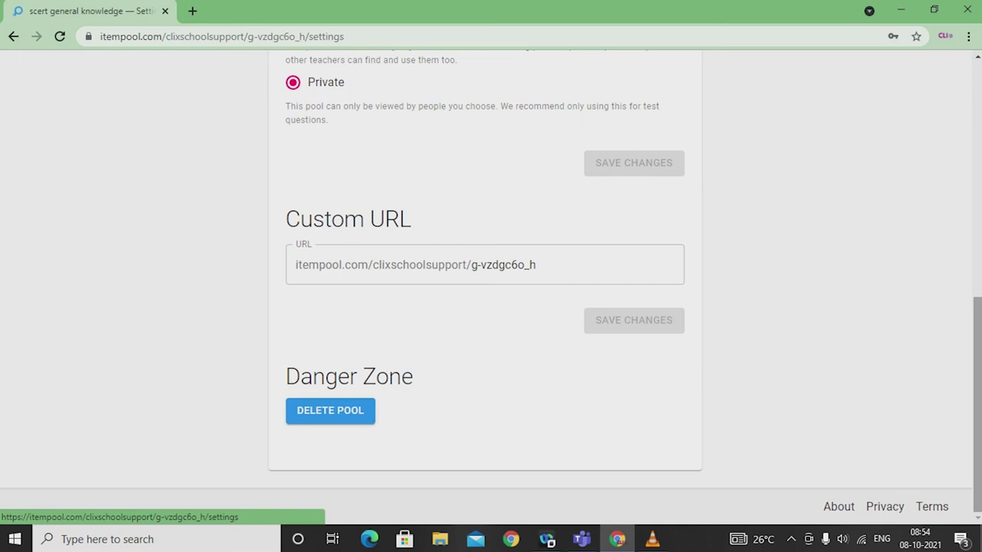
scroll(491, 288, up, 2)
click(293, 172)
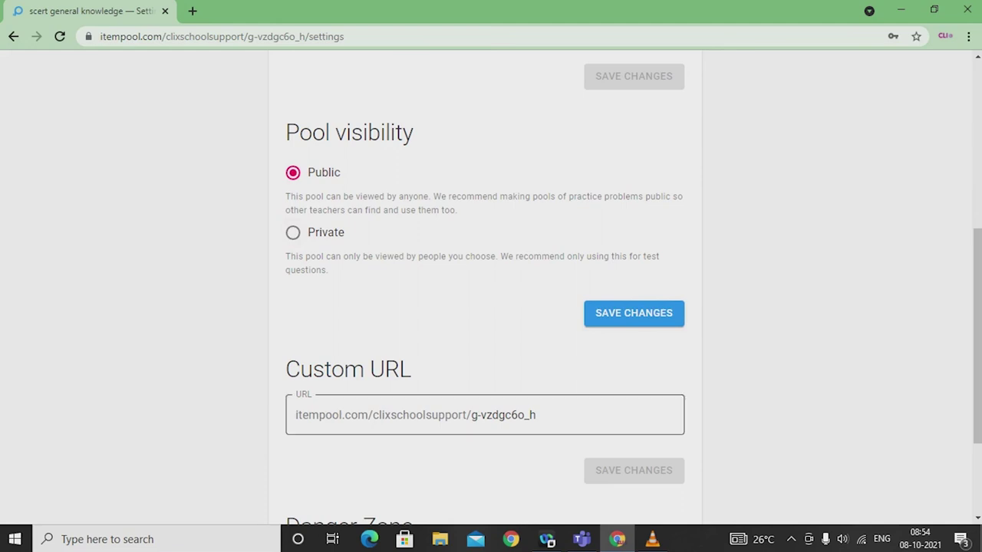
click(536, 415)
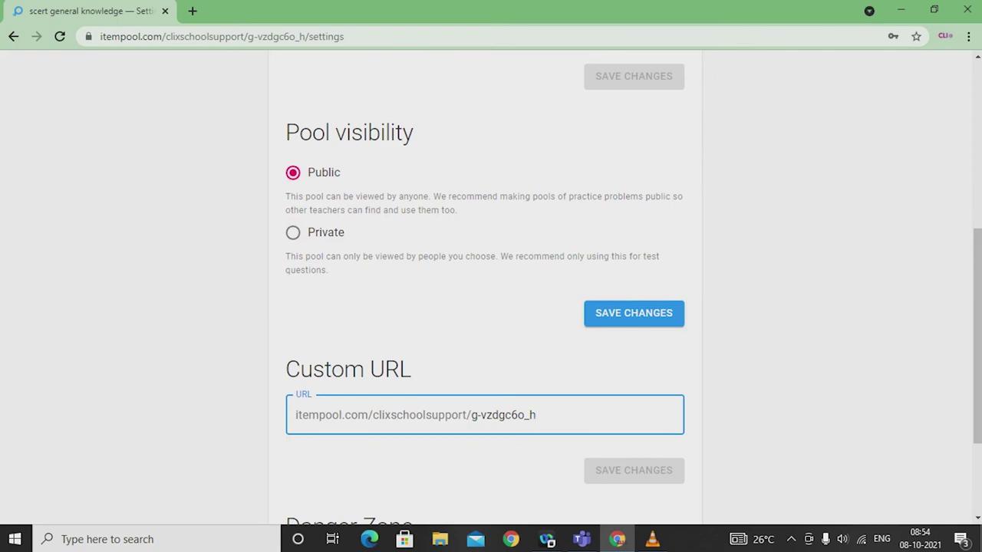
key(BackSpace)
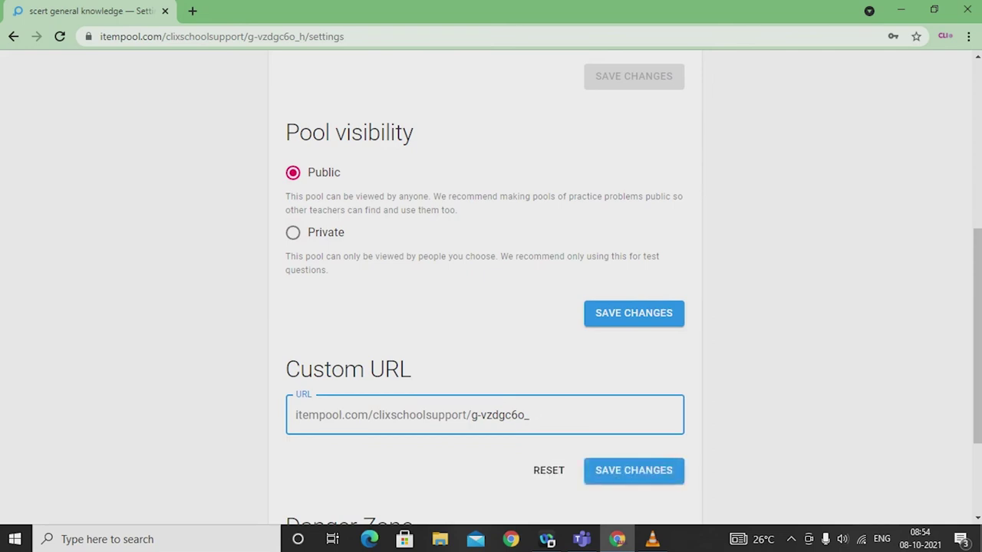
key(BackSpace)
key(BackSpace)
key(BackSpace)
key(BackSpace)
key(BackSpace)
key(BackSpace)
key(BackSpace)
key(BackSpace)
key(BackSpace)
key(BackSpace)
click(549, 470)
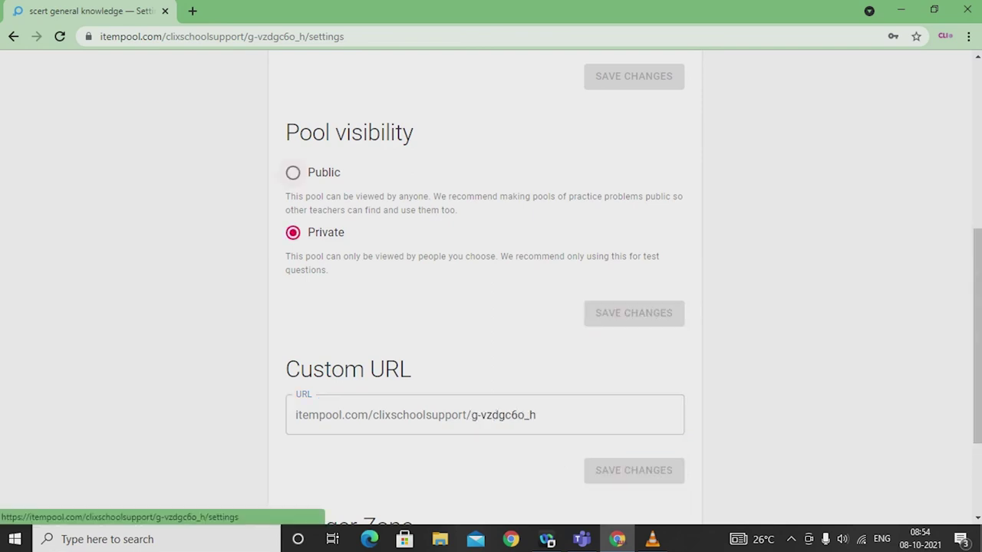
click(293, 173)
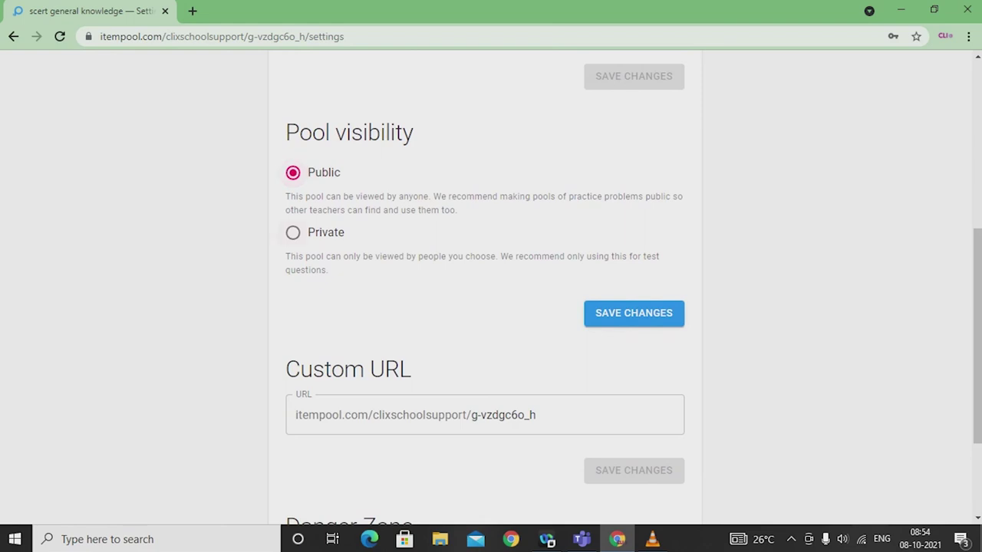
click(292, 233)
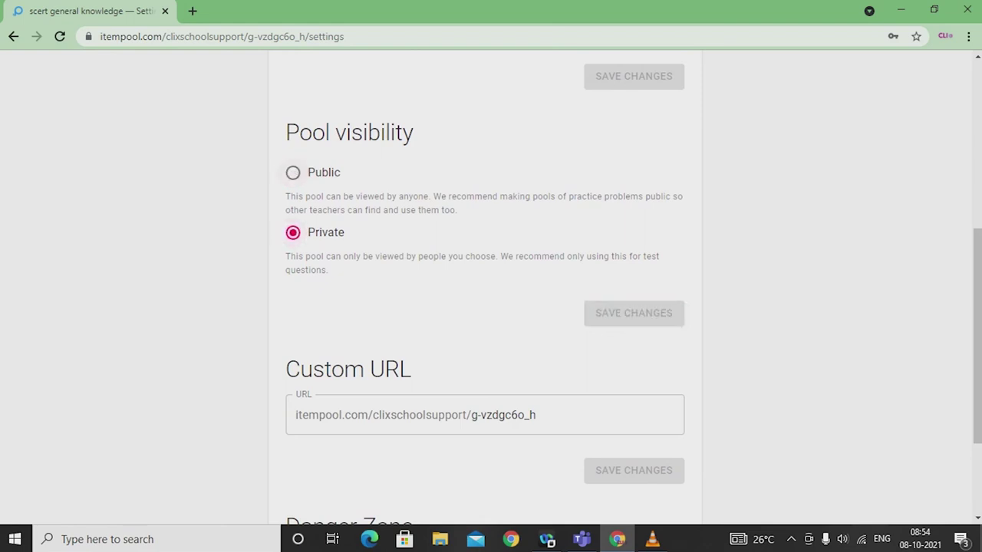
Choose Public as the pool visibility, and save "general-knowledge" as the ending of the pool's custom URL
click(292, 173)
triple_click(510, 415)
text(generalknowledge)
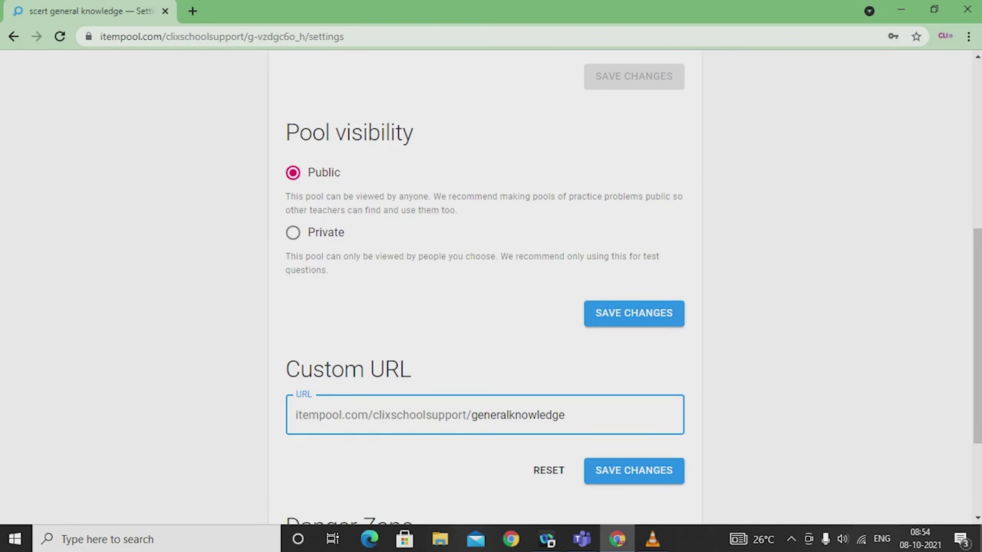
text(-)
click(635, 474)
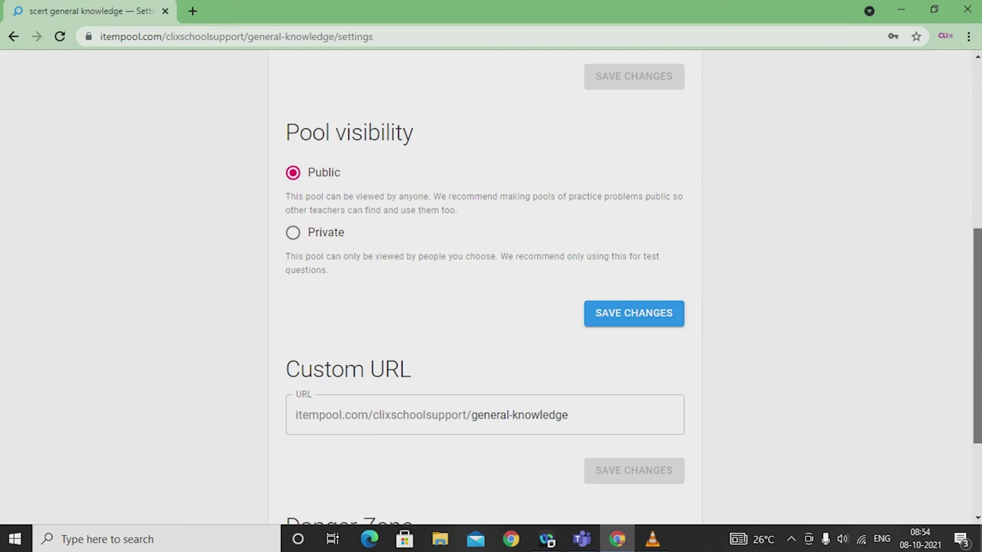
Return to the pool's item list and add an untitled item, closing it without choosing a template
scroll(977, 336, down, 1)
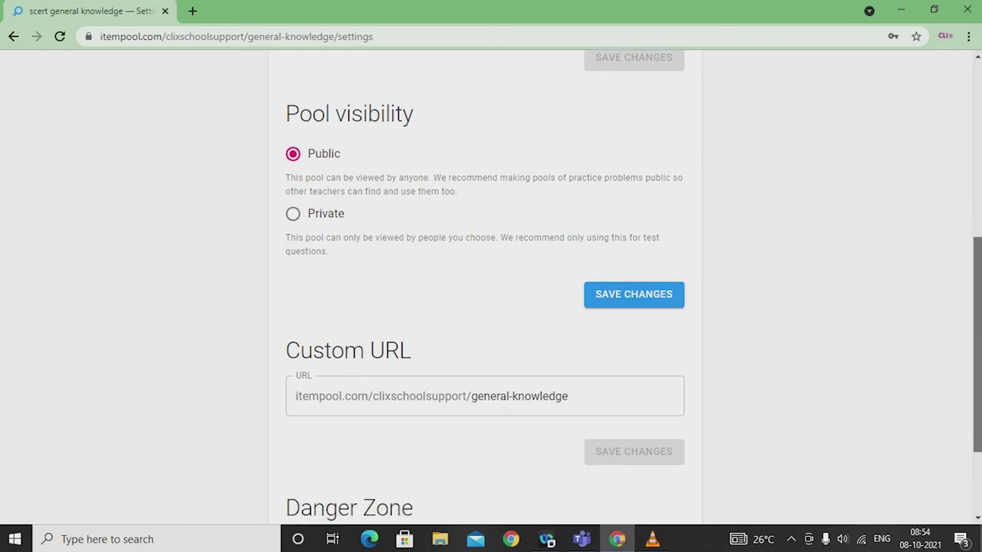
scroll(491, 290, down, 2)
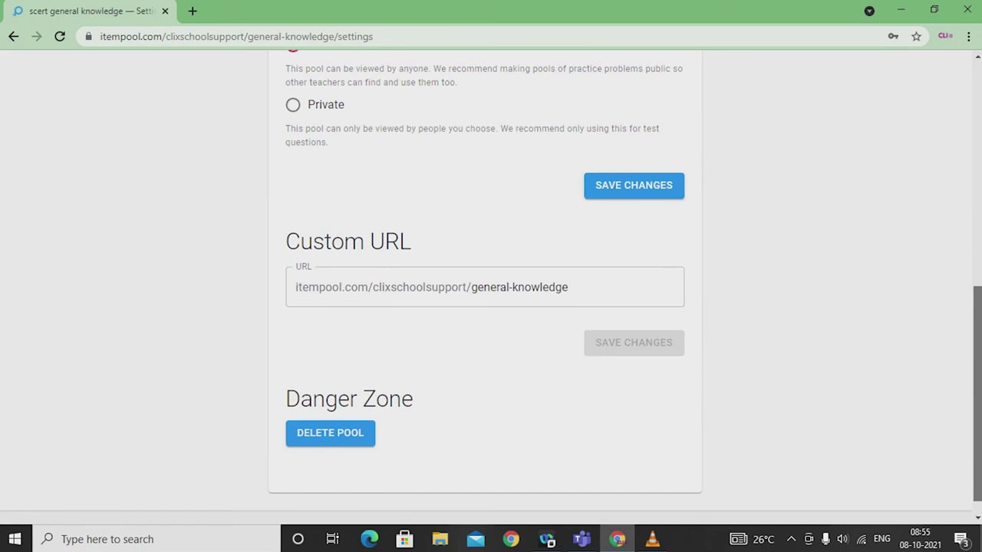
scroll(491, 291, up, 5)
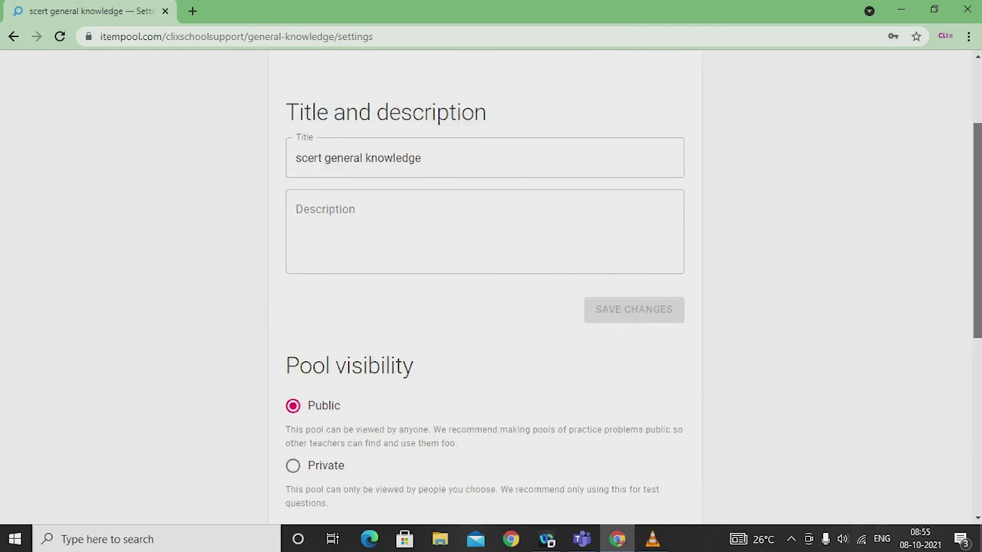
key(alt+Left)
click(354, 152)
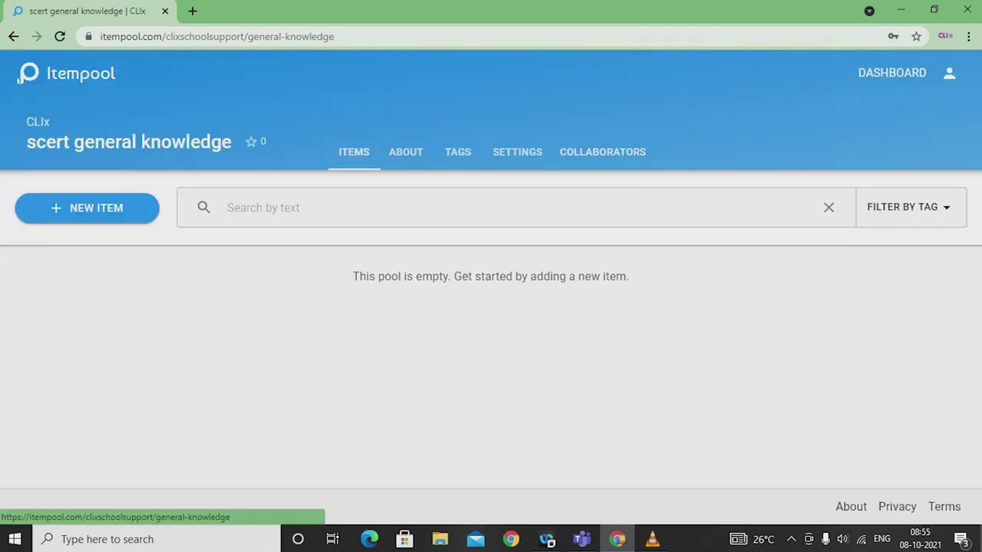
click(87, 208)
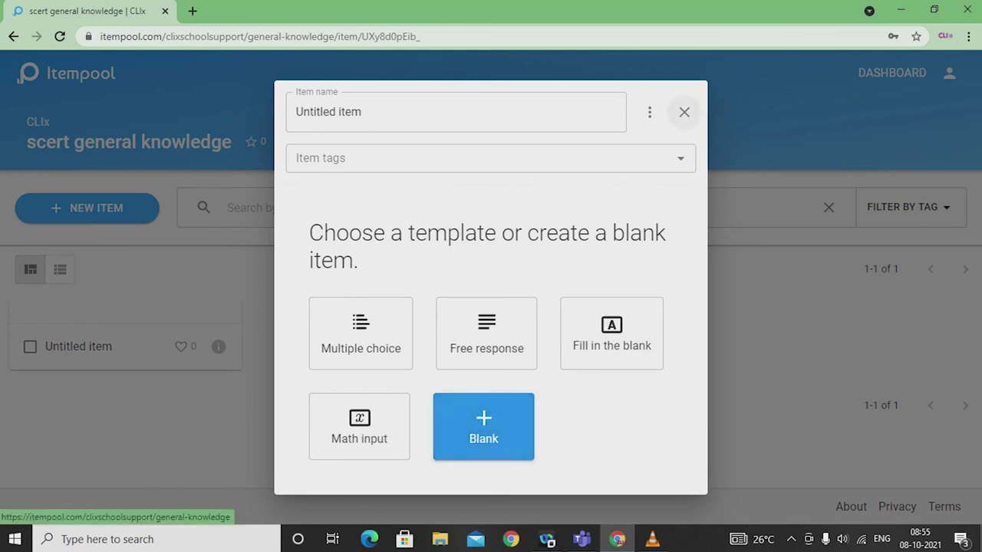
key(Escape)
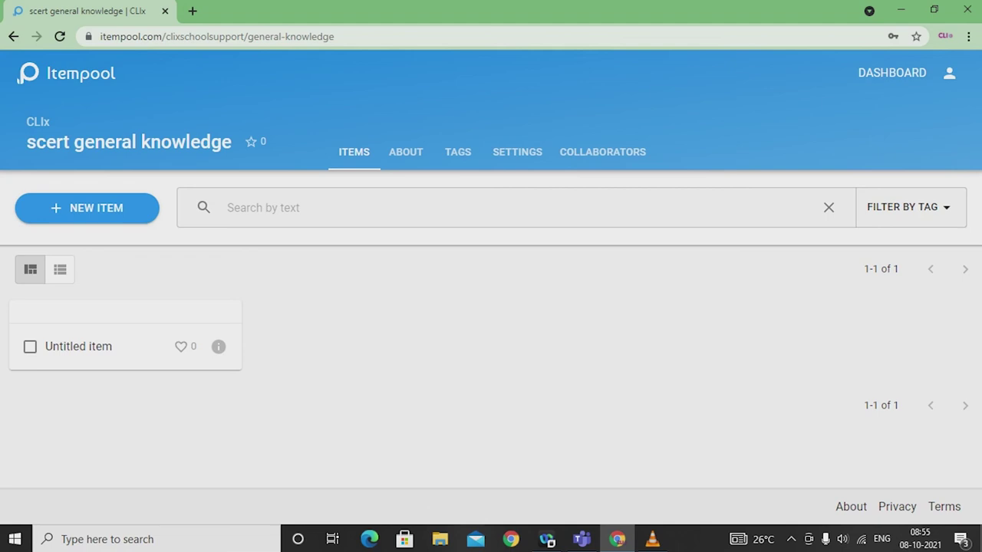
Add a new item to the pool and name it "About Chhattisgarh"
click(86, 208)
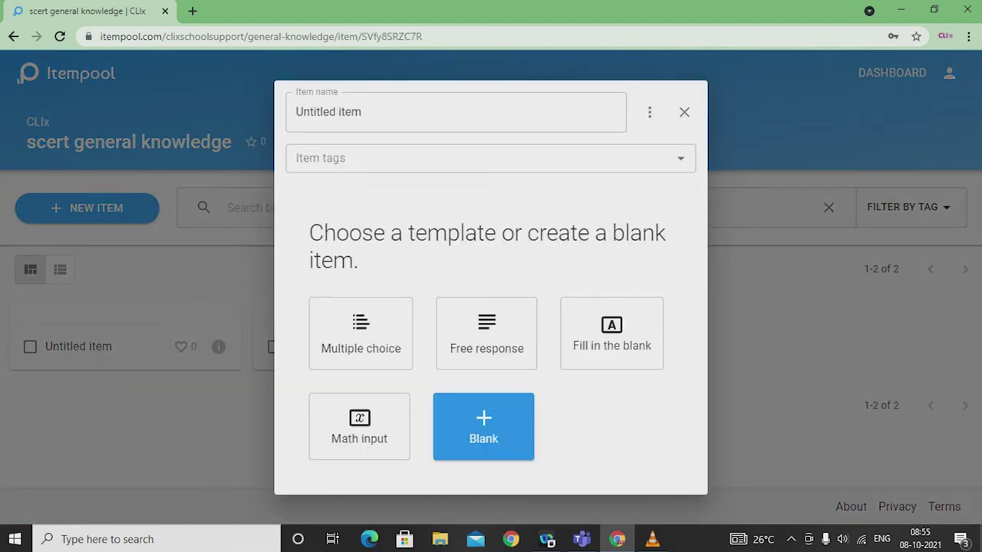
click(361, 112)
key(ctrl+a)
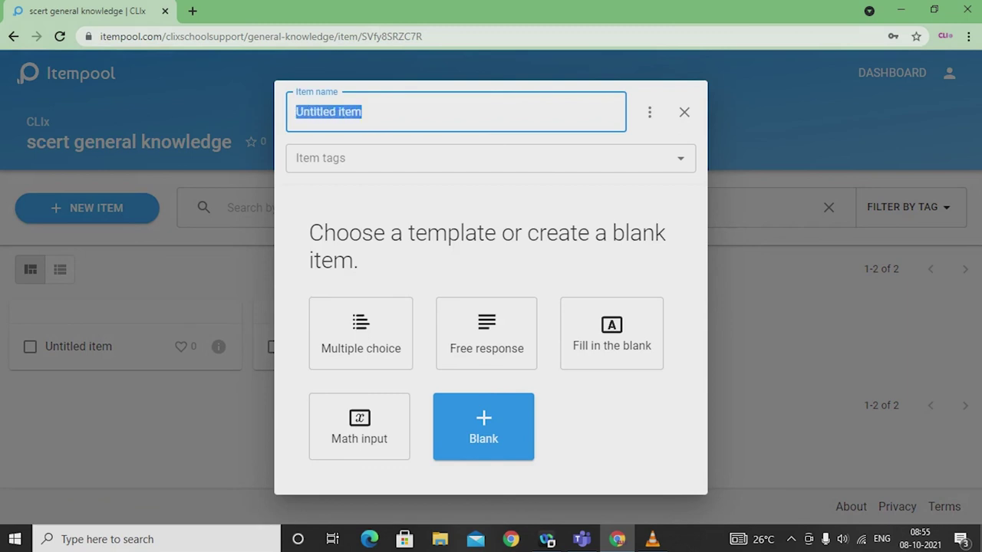
key(BackSpace)
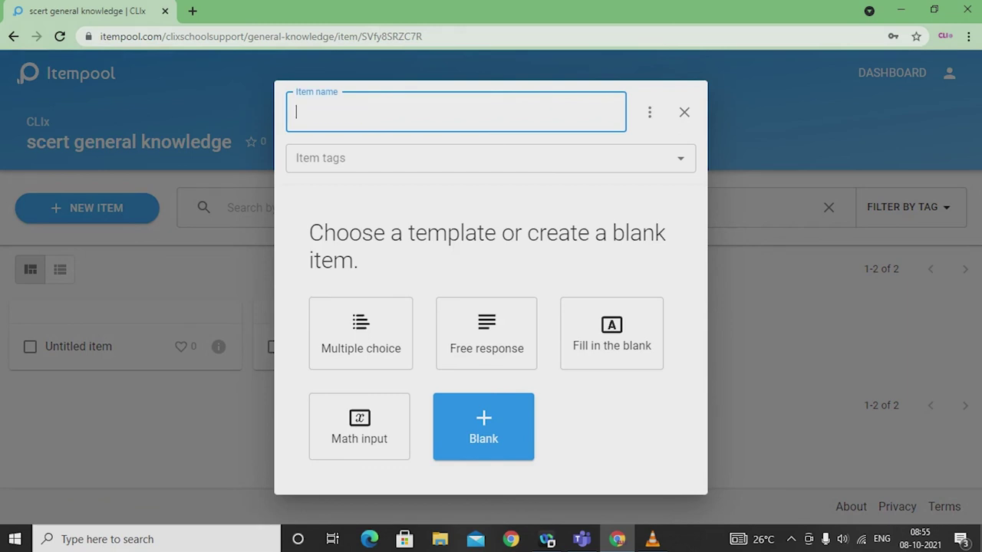
text(About Chhattisgarh)
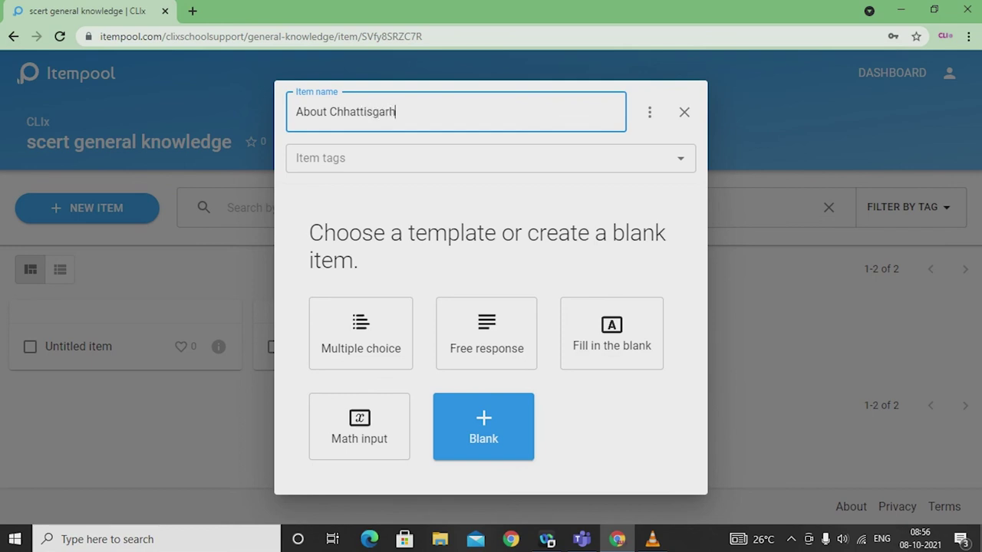
Create the tag "districts" and assign it to the About Chhattisgarh item
click(295, 158)
text(di)
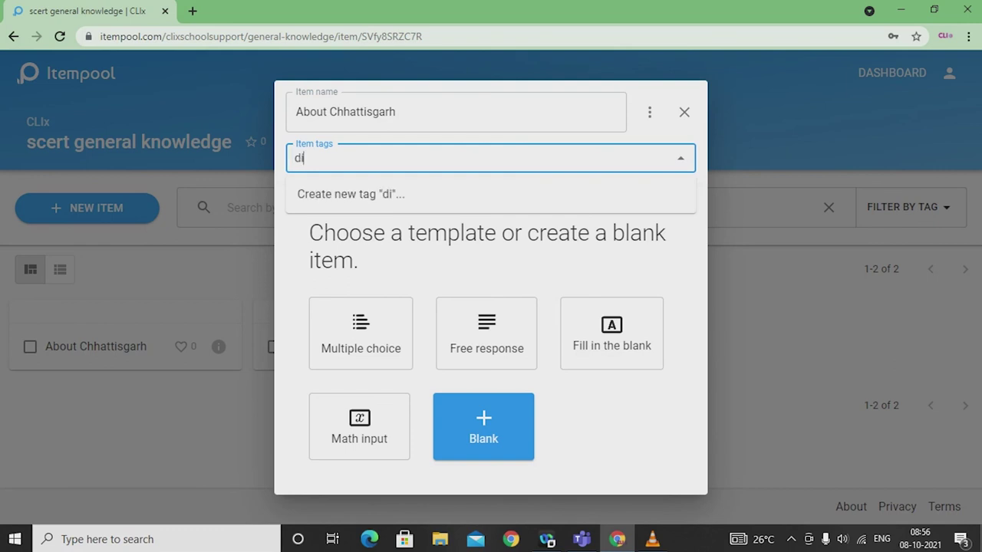
text(stricts)
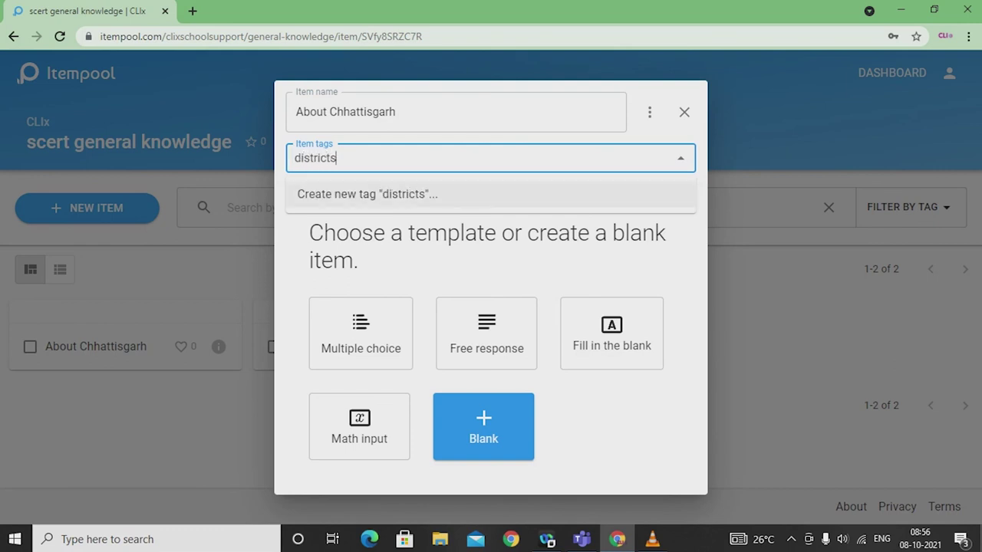
key(Return)
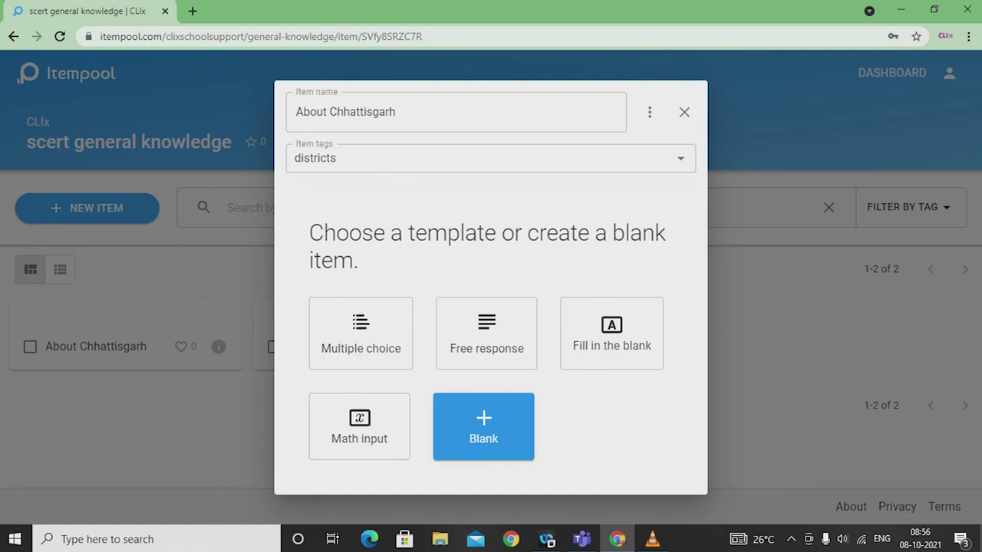
Apply the Multiple choice template, clear its sample question text, and insert an empty multiple choice block above the sample options
click(396, 330)
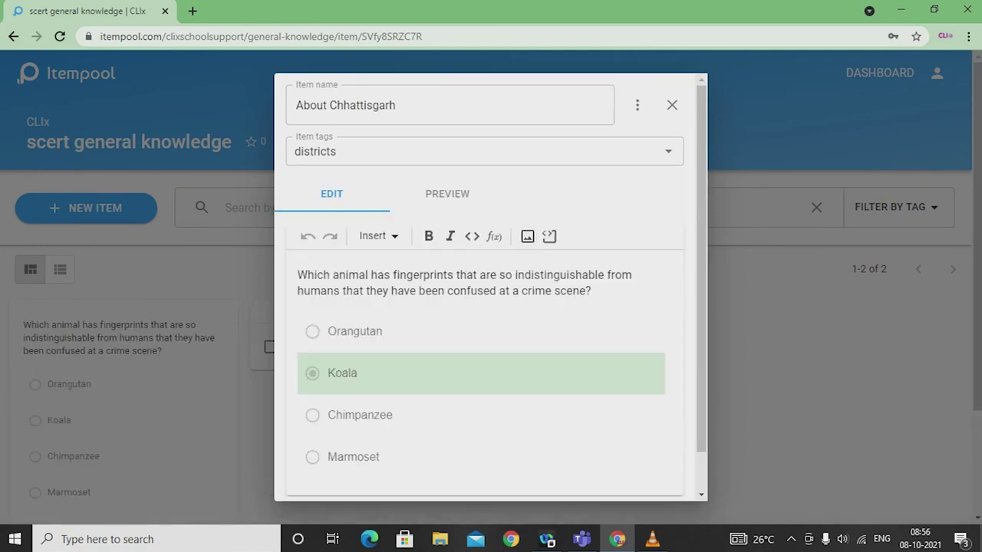
drag(591, 291, 297, 275)
key(BackSpace)
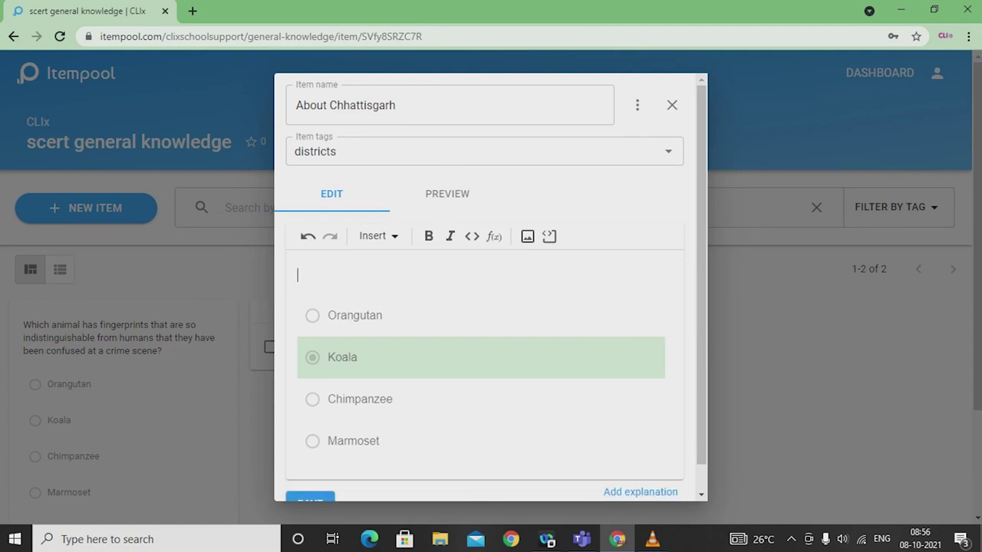
click(377, 237)
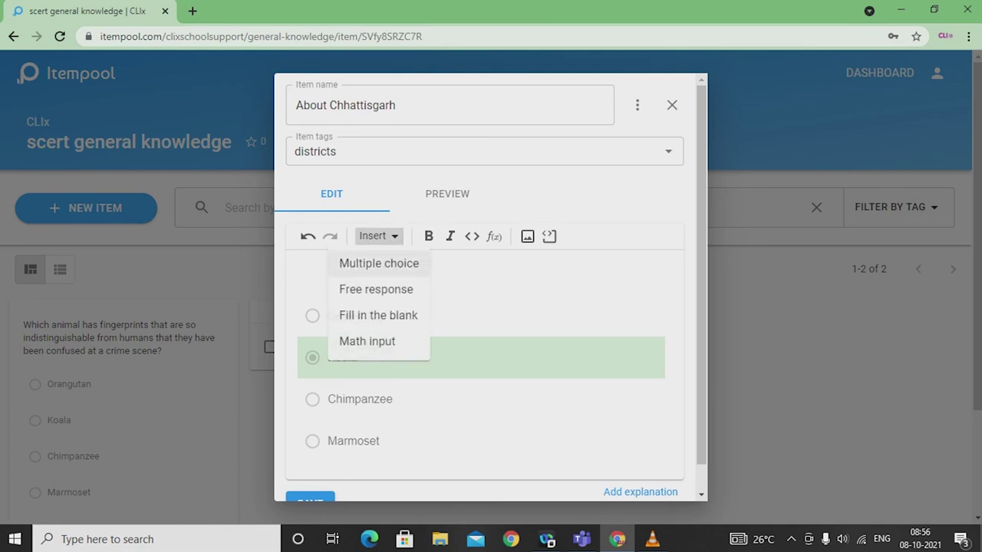
click(379, 263)
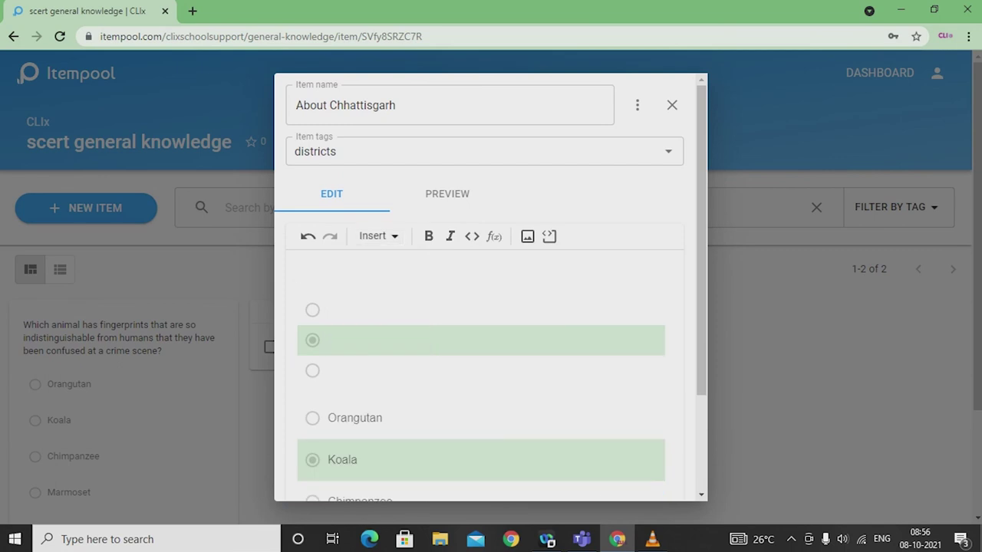
Enter the question text "which of the following district is not sharing the boundary of Raipur District."
text(which of th)
key(BackSpace)
key(BackSpace)
text(the follow)
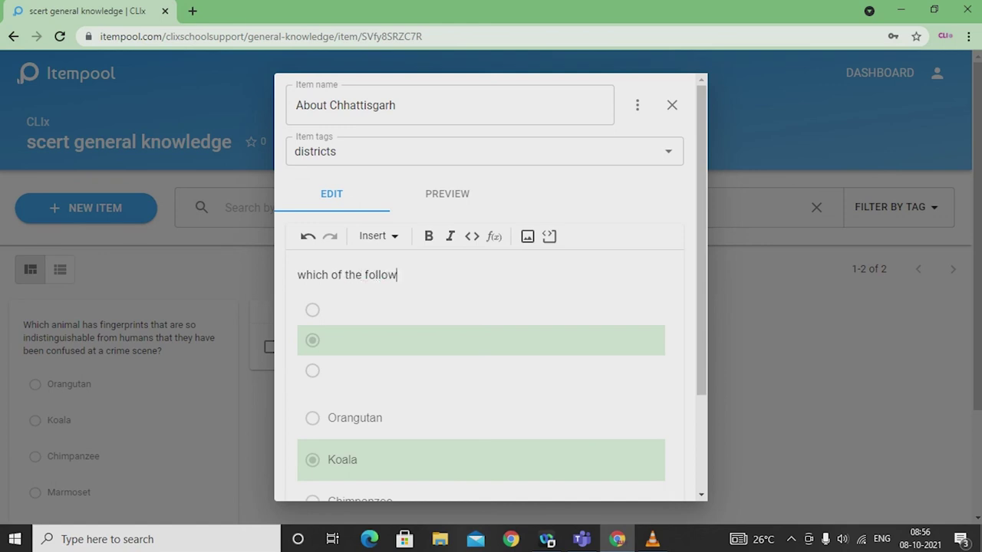
text(ing district is not )
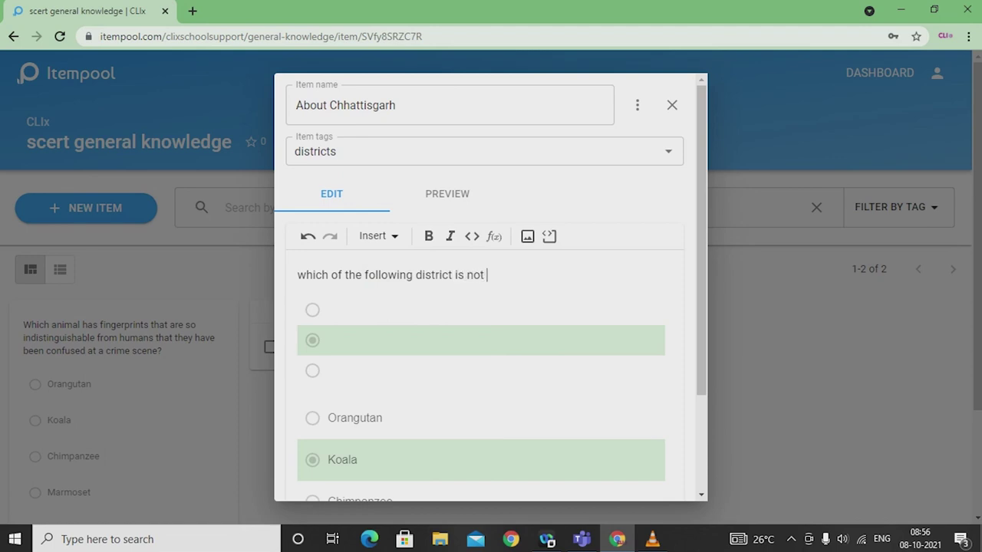
text(sharing the boundary of Ra)
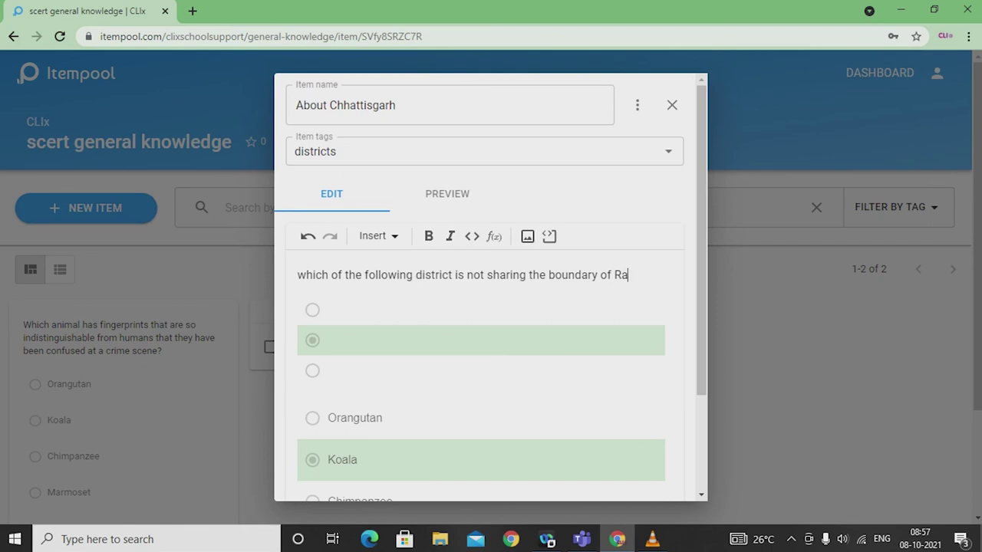
text(ipur District)
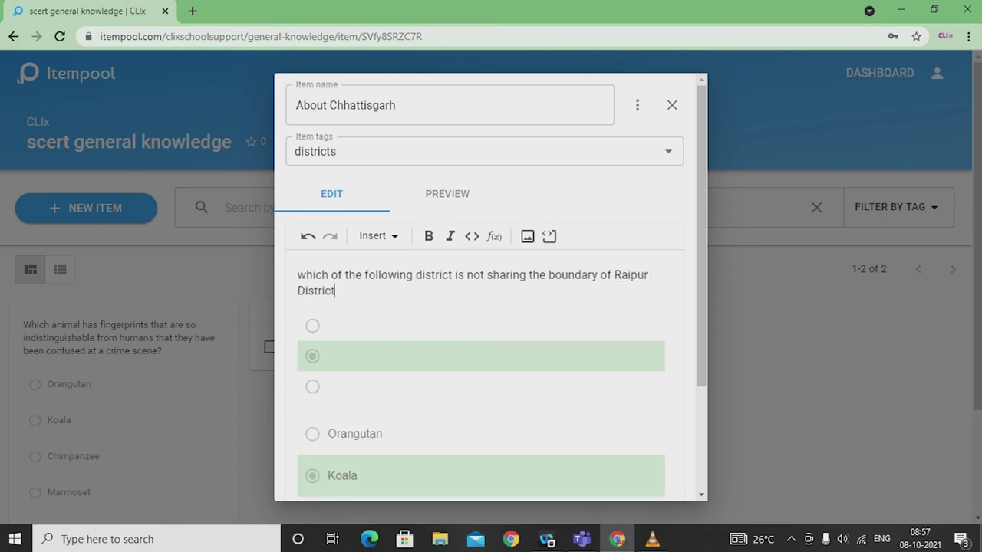
text(.)
Fill the three options of the empty multiple choice block with Mahasamund, Dhamtari and Durg
click(335, 324)
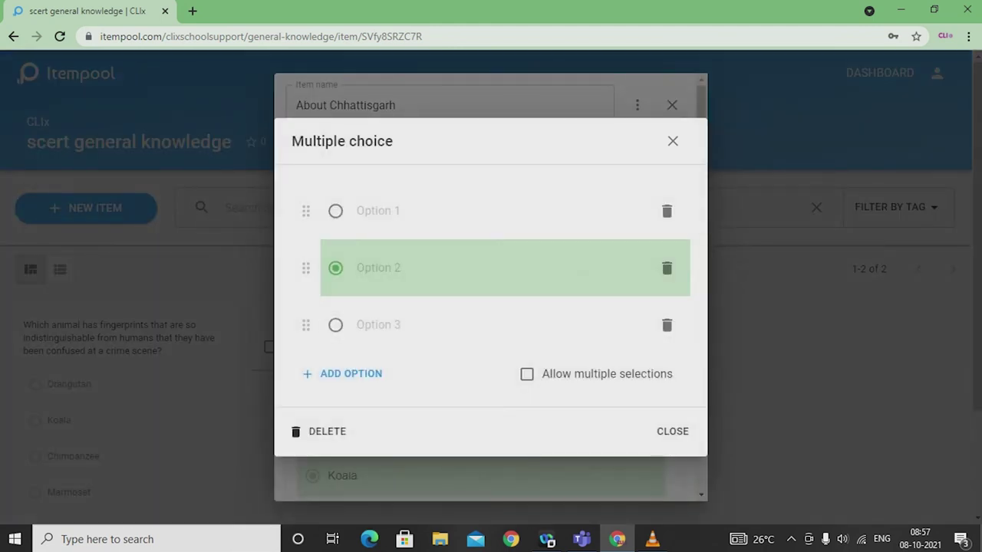
text(Mana)
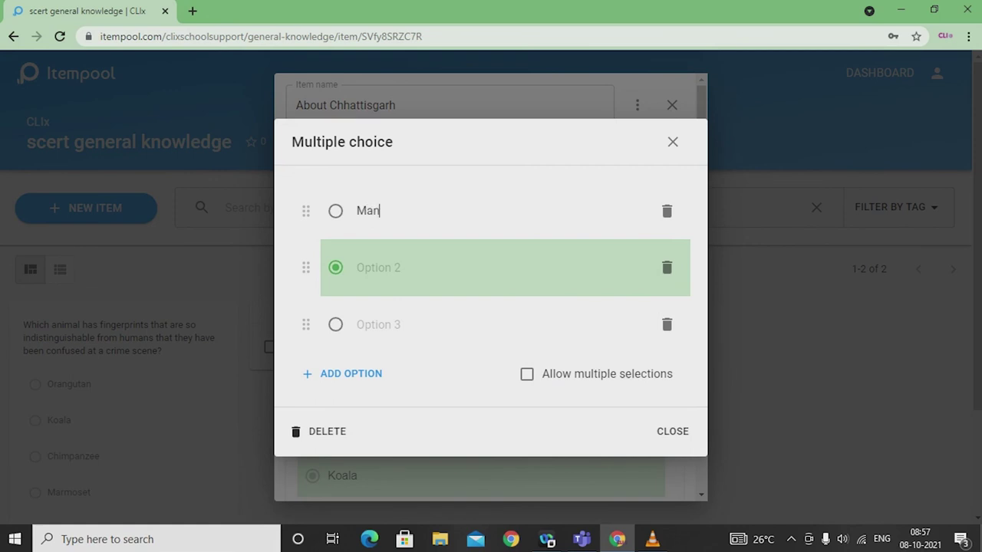
key(BackSpace)
key(BackSpace)
text(has)
text(amund)
text(Dhamtar)
text(i)
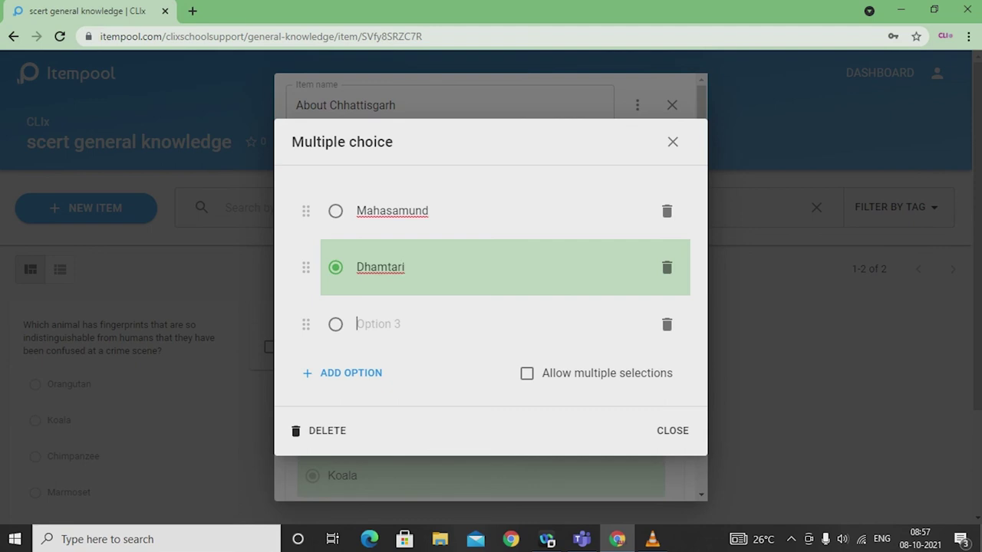
text(Durg)
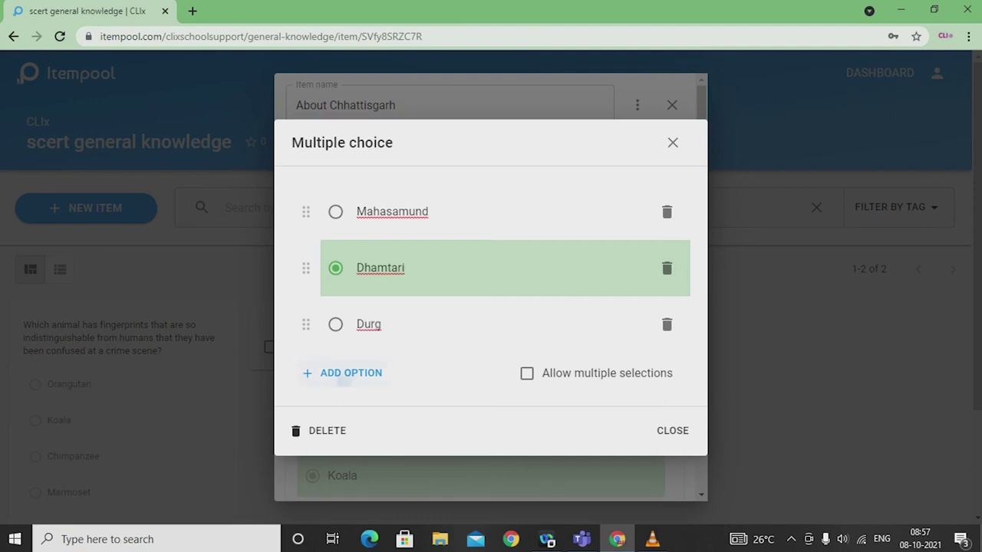
Add a fourth option "Kanker", mark it as the correct answer, and close the option editor
click(339, 375)
text(Kanker)
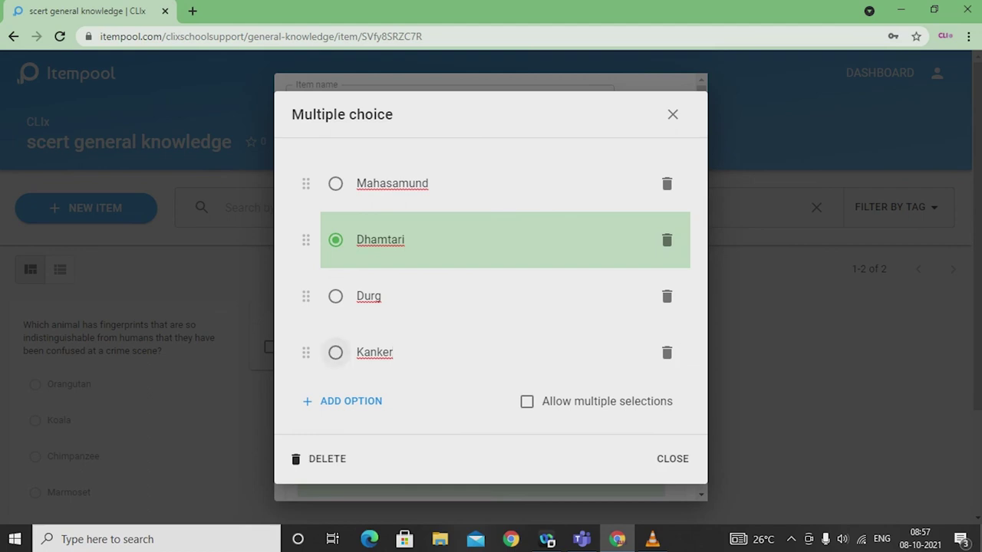
click(335, 352)
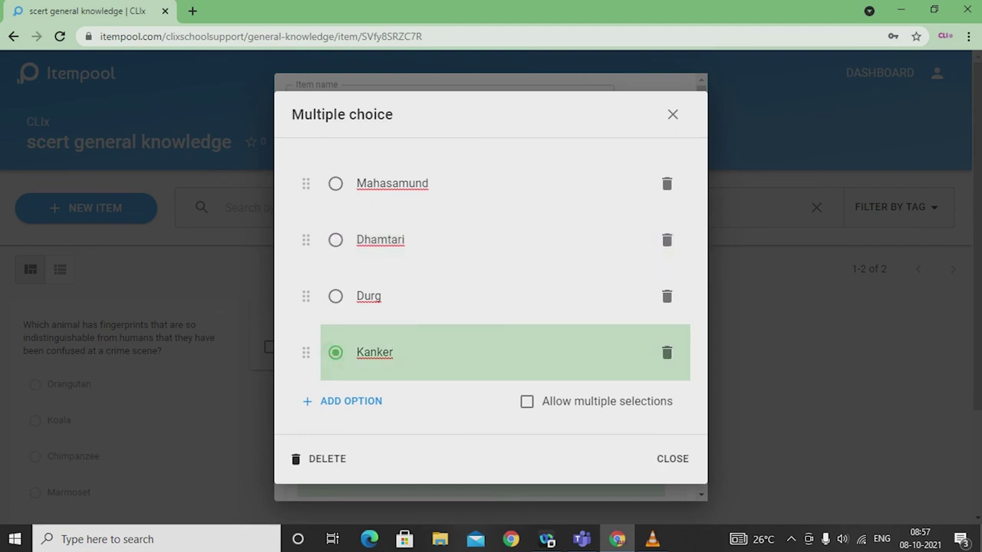
click(673, 459)
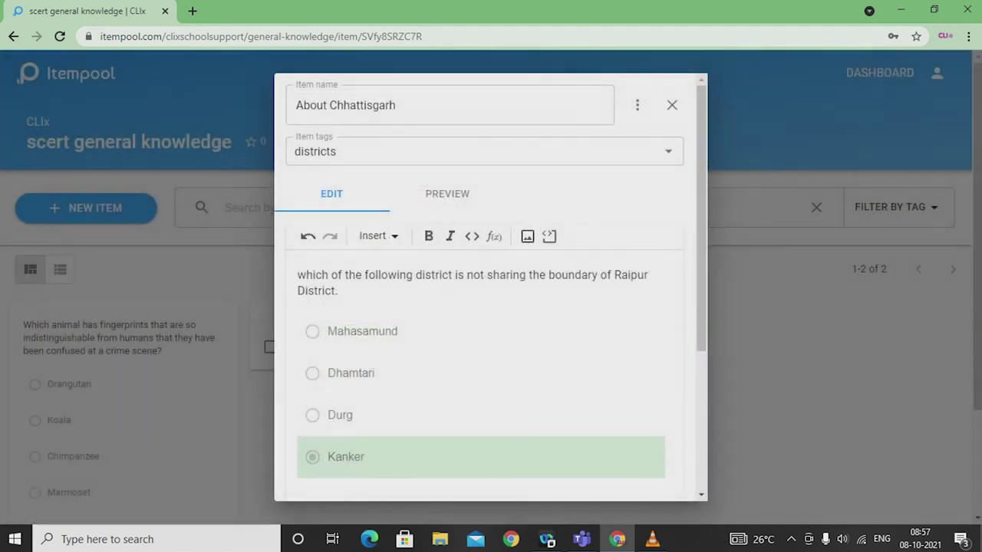
Delete the Marmoset and Chimpanzee options from the leftover sample multiple choice block
scroll(491, 287, down, 2)
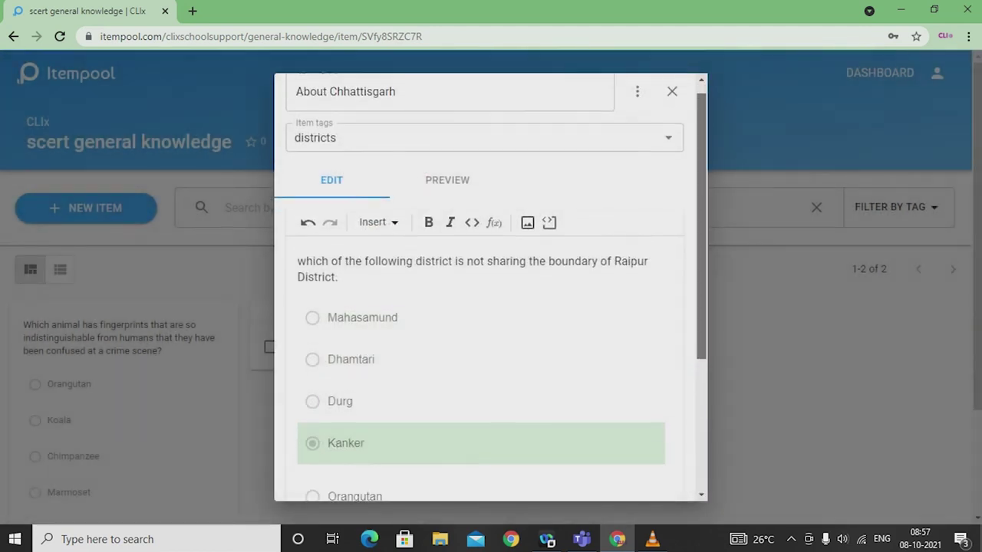
scroll(491, 287, down, 1)
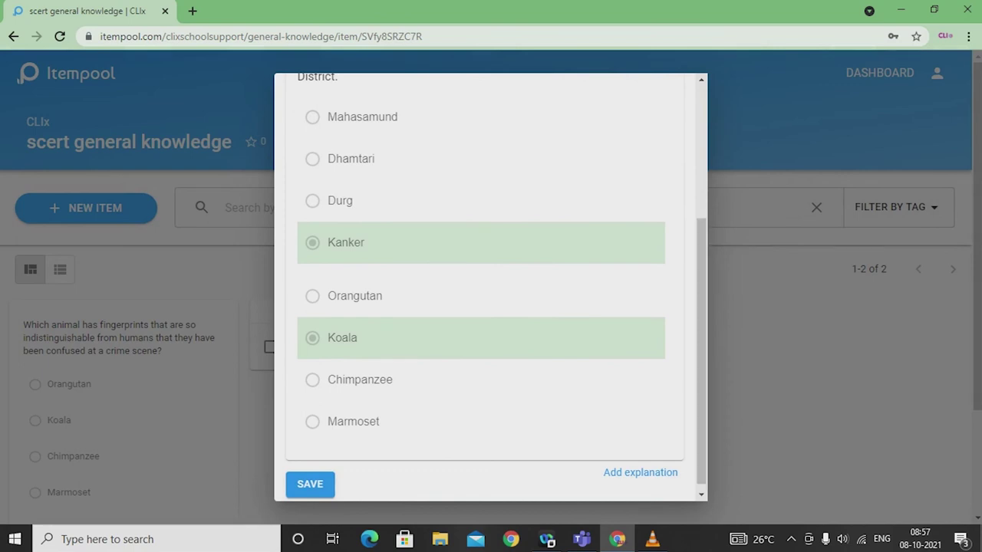
click(471, 292)
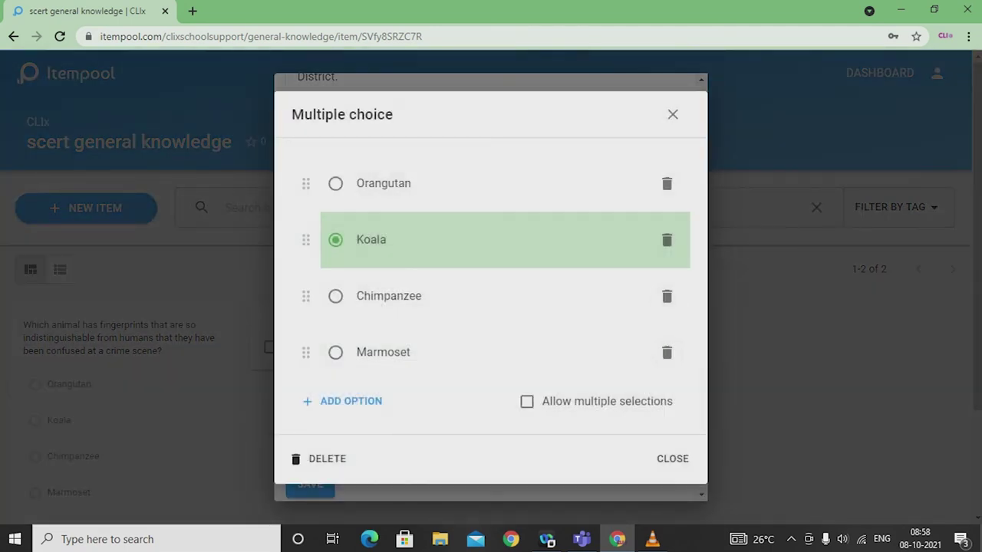
click(667, 352)
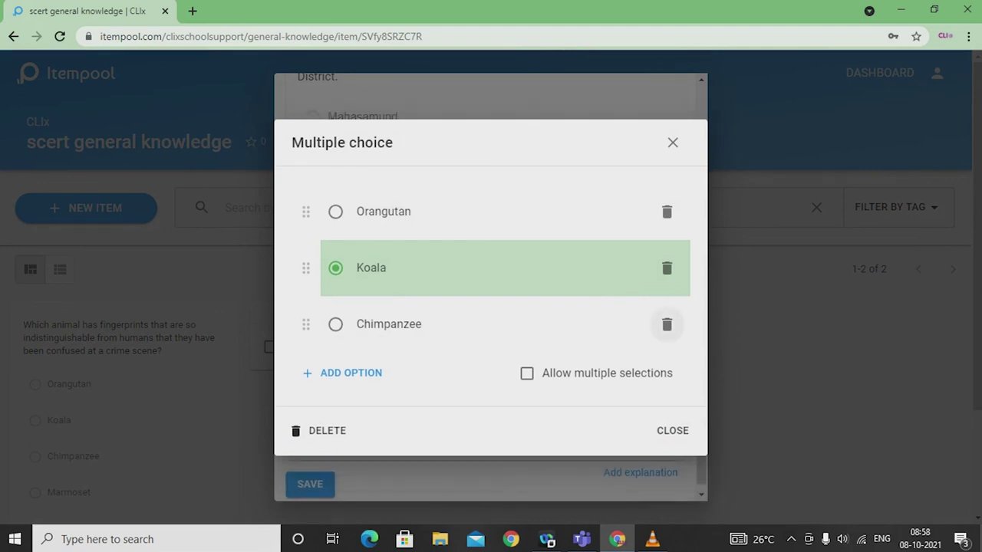
click(666, 324)
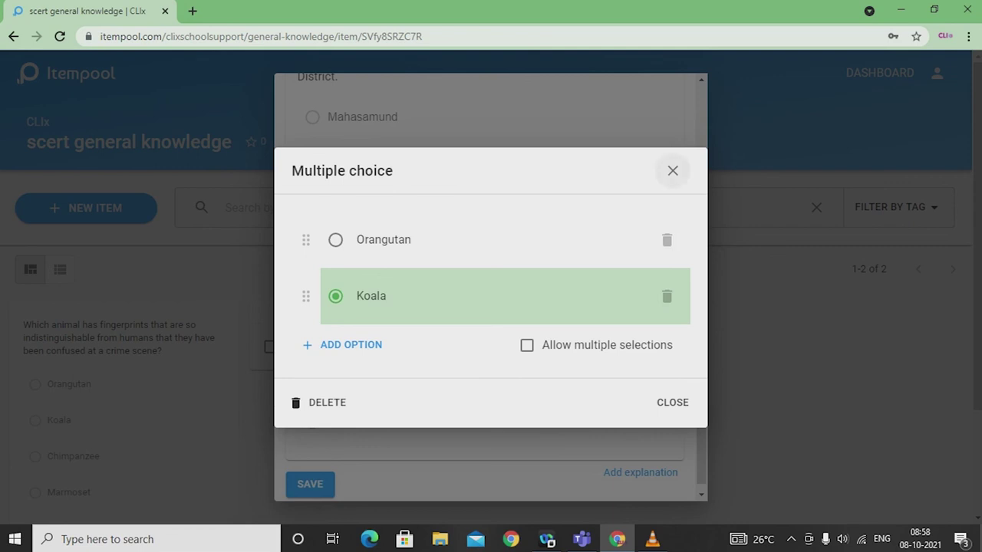
click(672, 171)
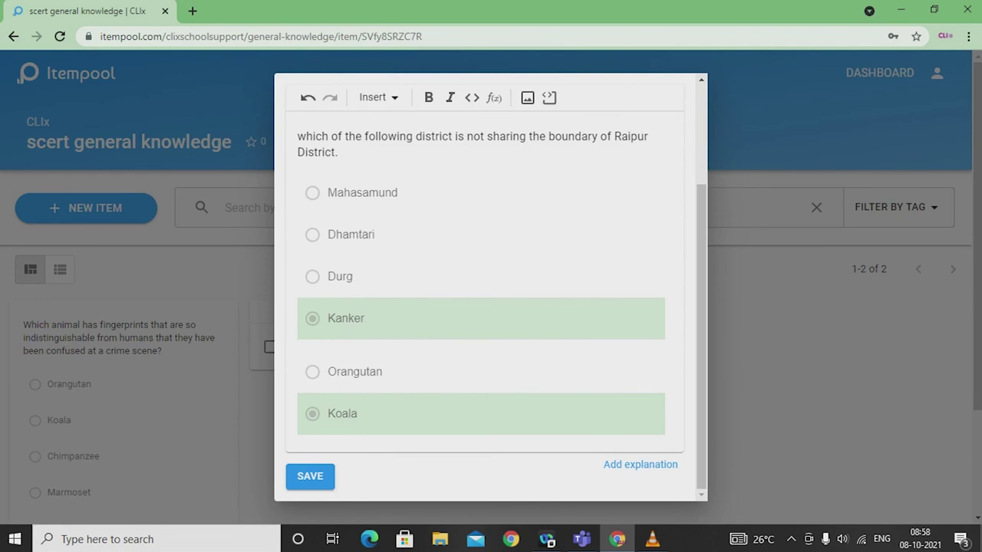
Mark Orangutan as the correct answer in the leftover sample multiple choice block
click(440, 369)
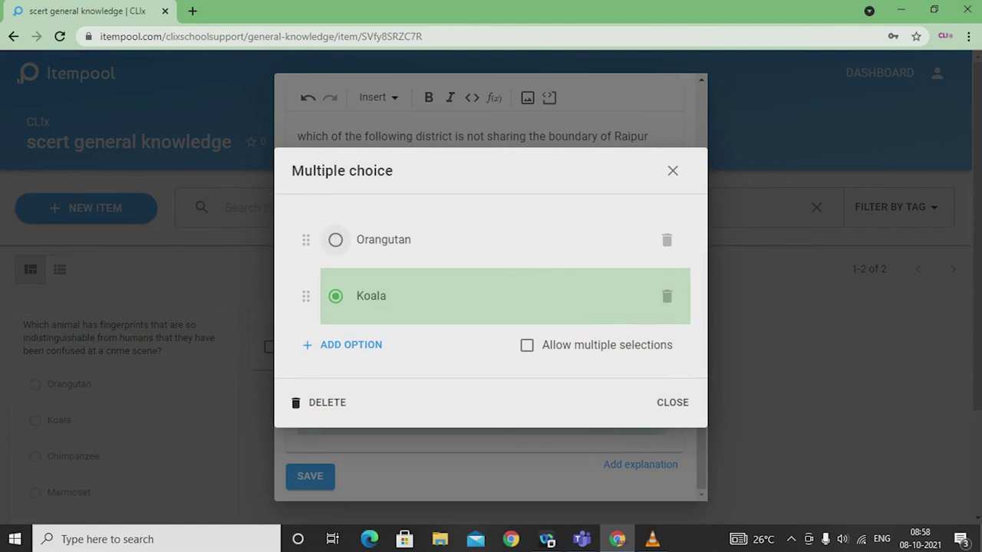
click(335, 239)
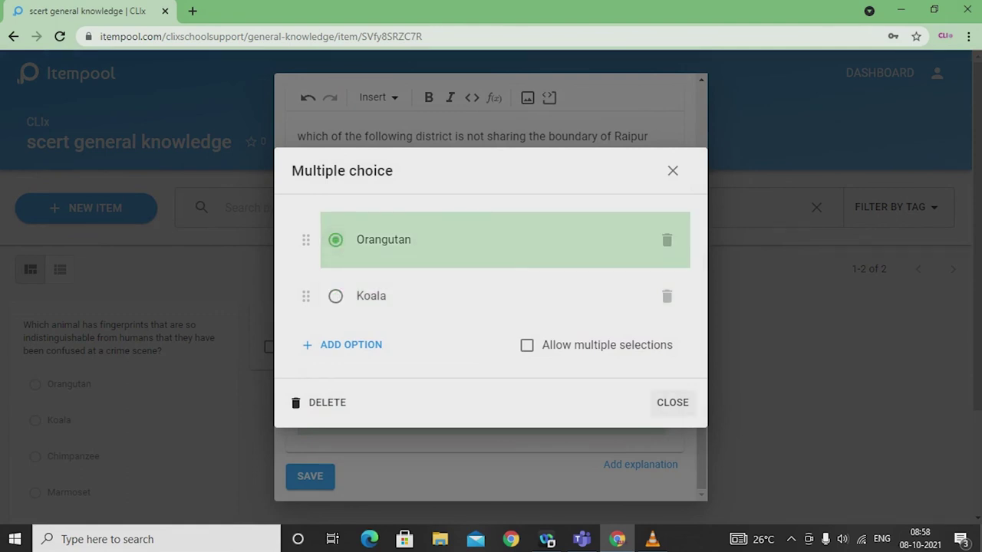
click(672, 402)
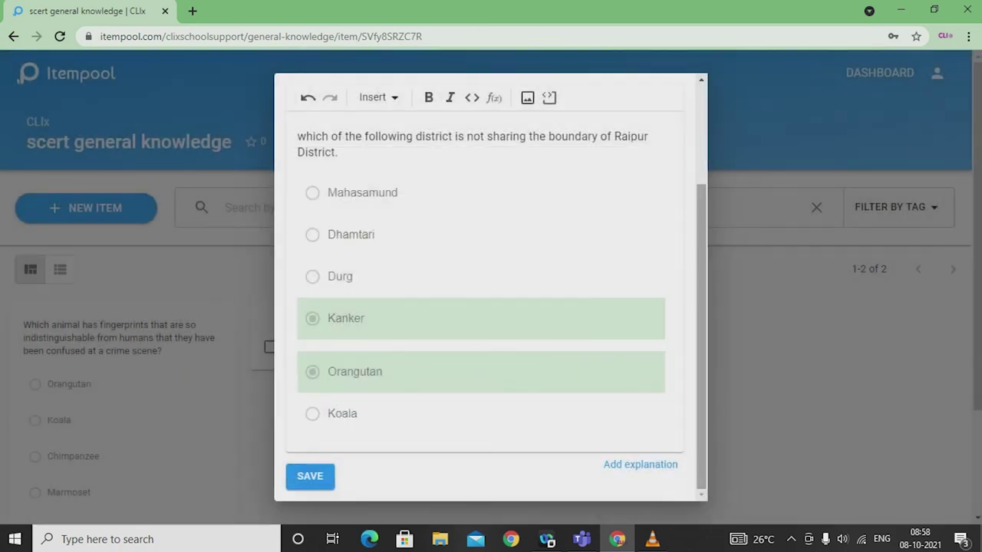
Remove the whole leftover sample block with Orangutan and Koala, and save and close the item
scroll(491, 307, up, 3)
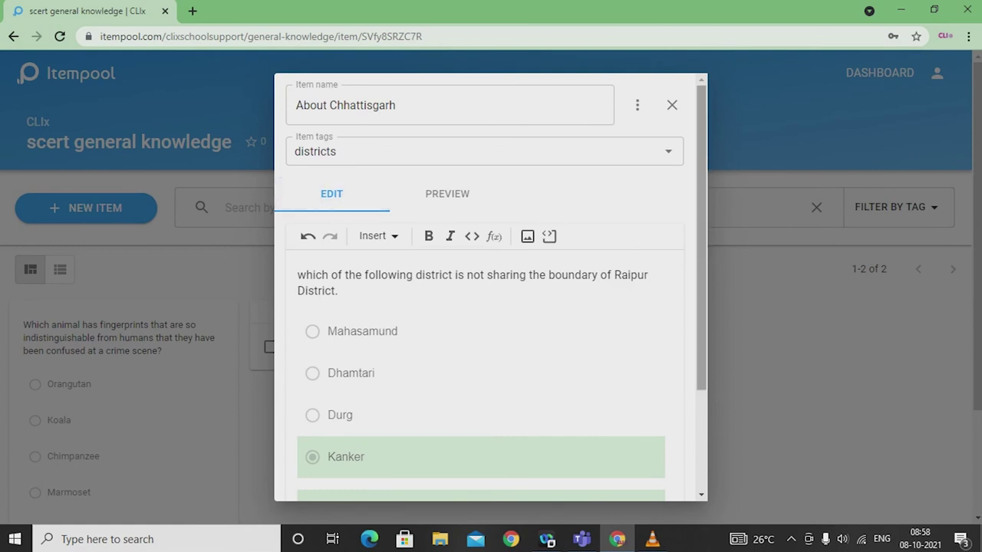
scroll(484, 306, down, 2)
click(491, 394)
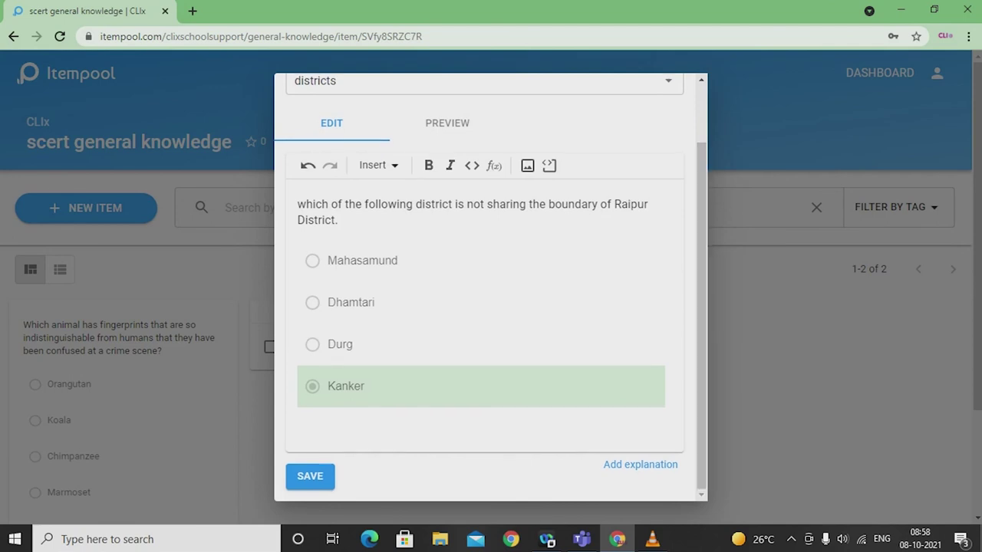
click(310, 475)
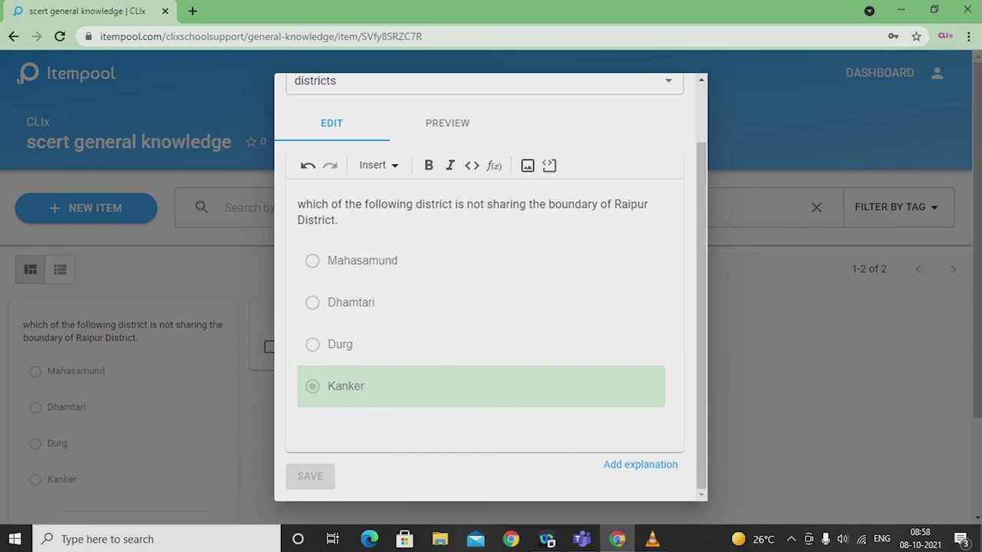
key(Escape)
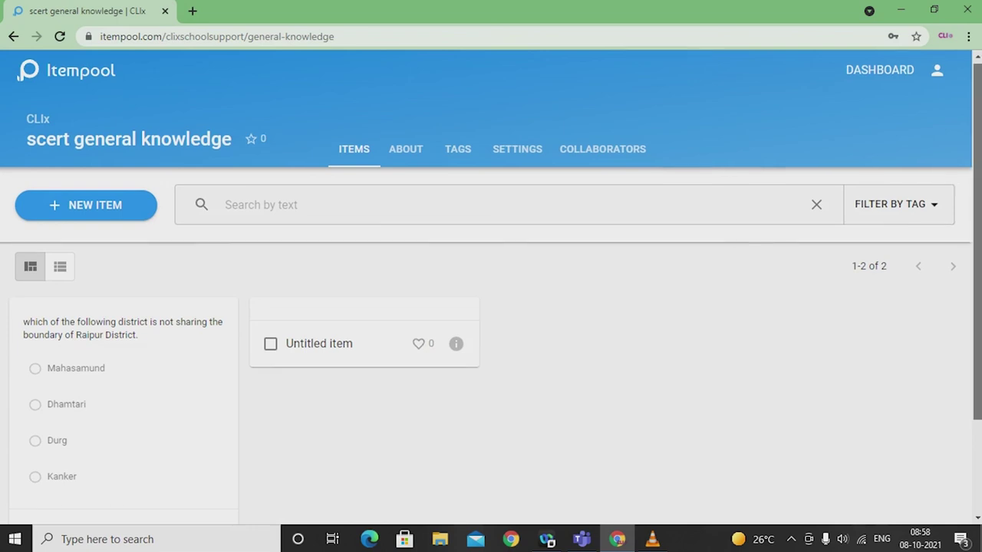
scroll(491, 307, down, 2)
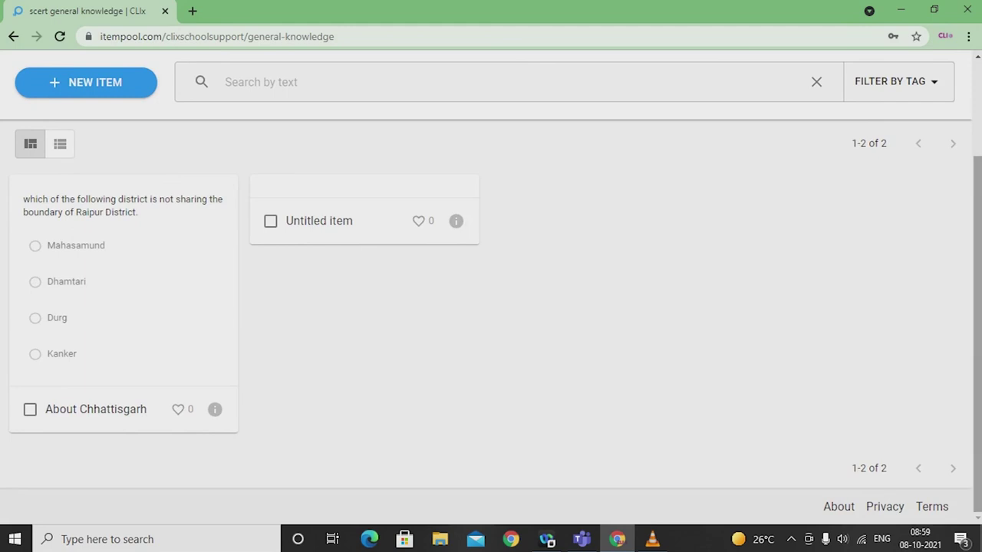
scroll(491, 284, up, 2)
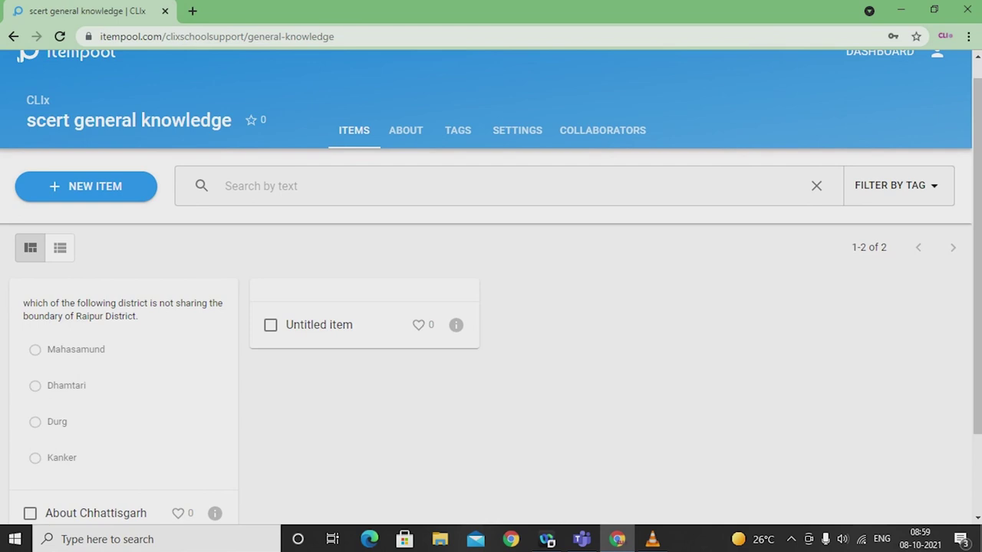
key(ctrl+a)
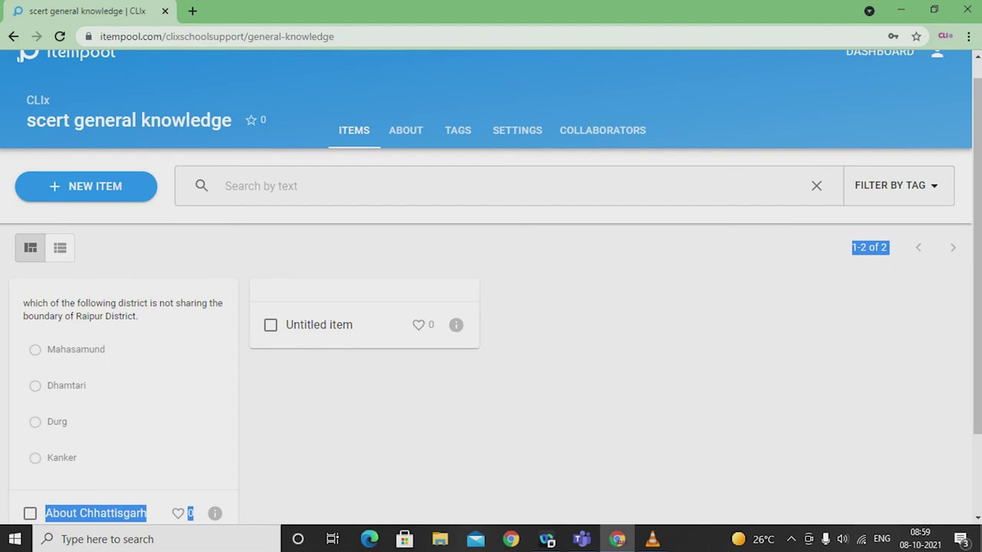
click(270, 325)
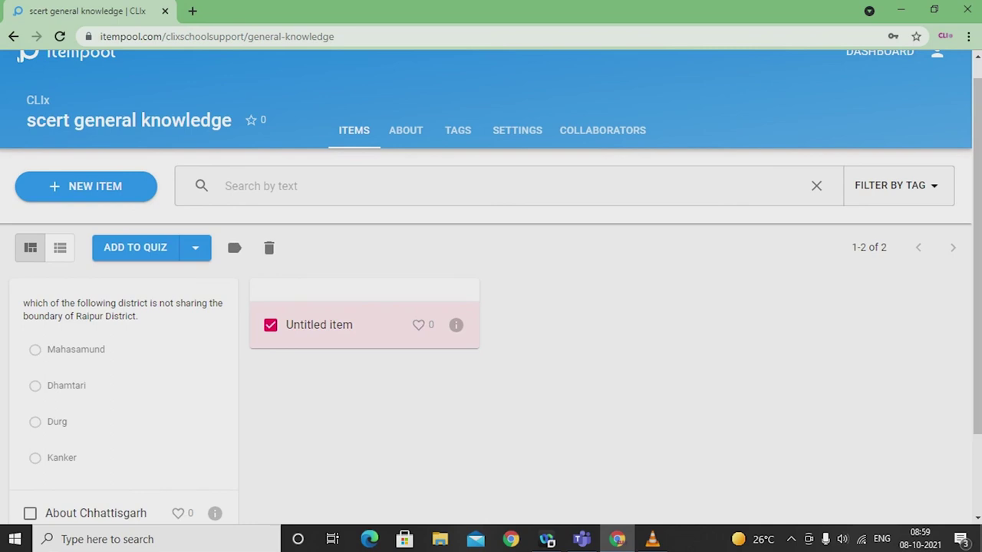
click(270, 325)
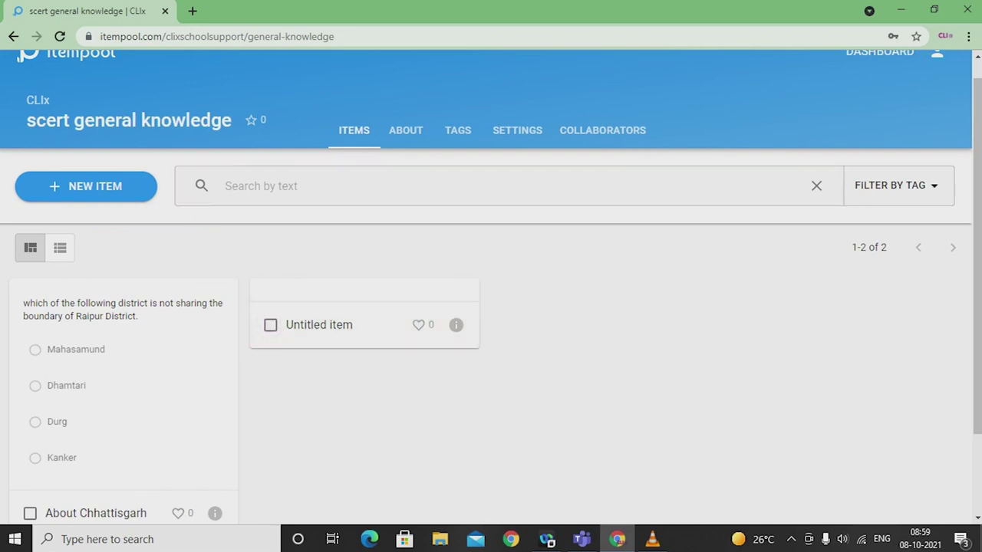
scroll(491, 287, down, 2)
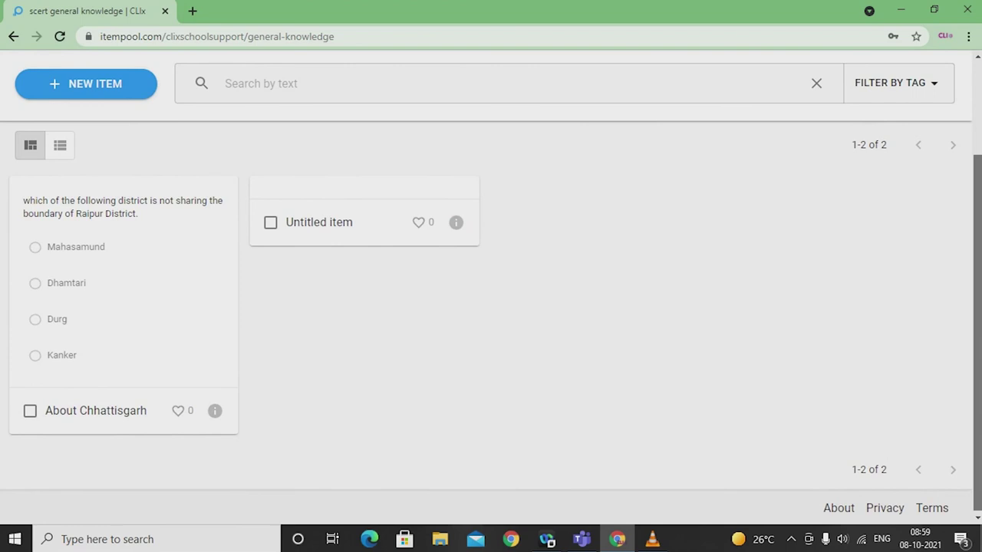
scroll(491, 287, up, 3)
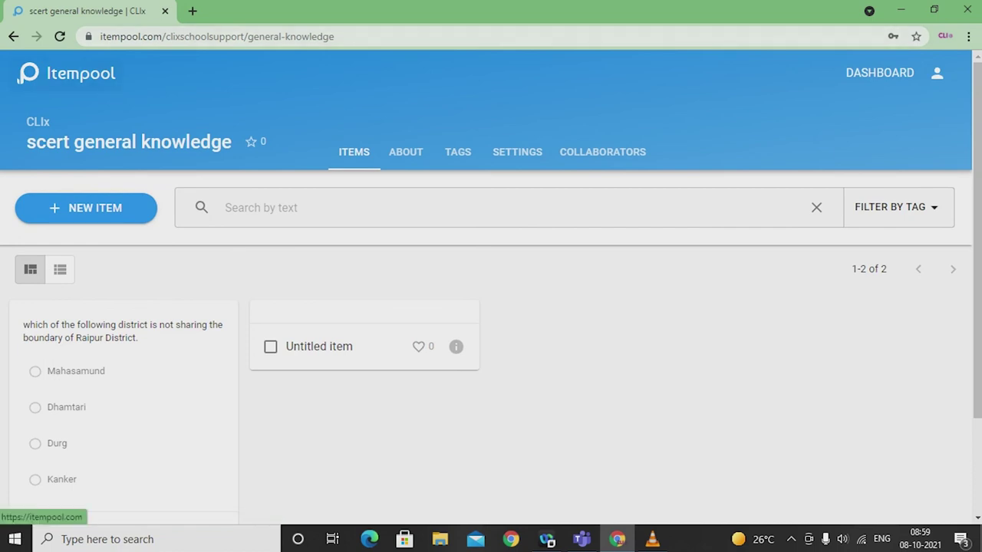
Create a new quiz titled "About Chhattisgarh"
click(77, 73)
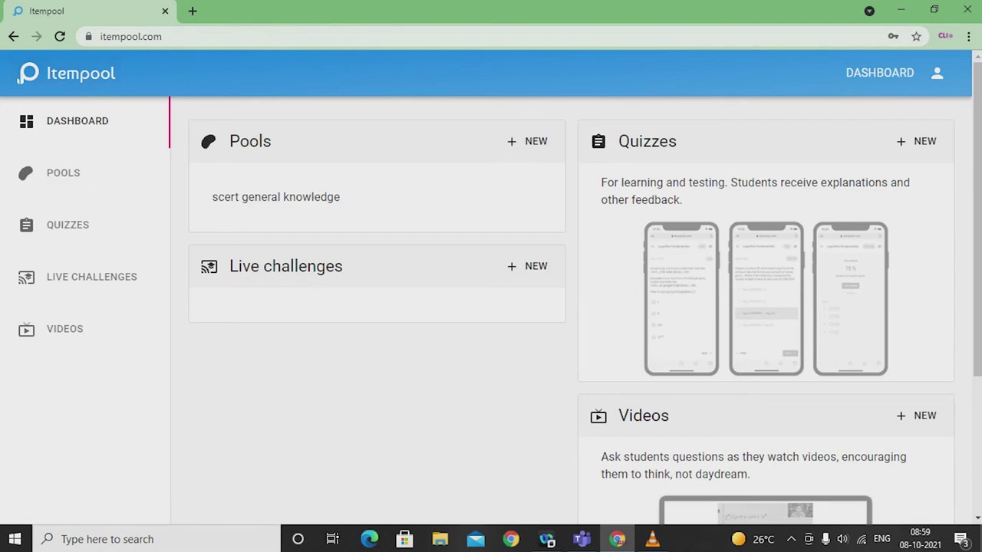
click(647, 141)
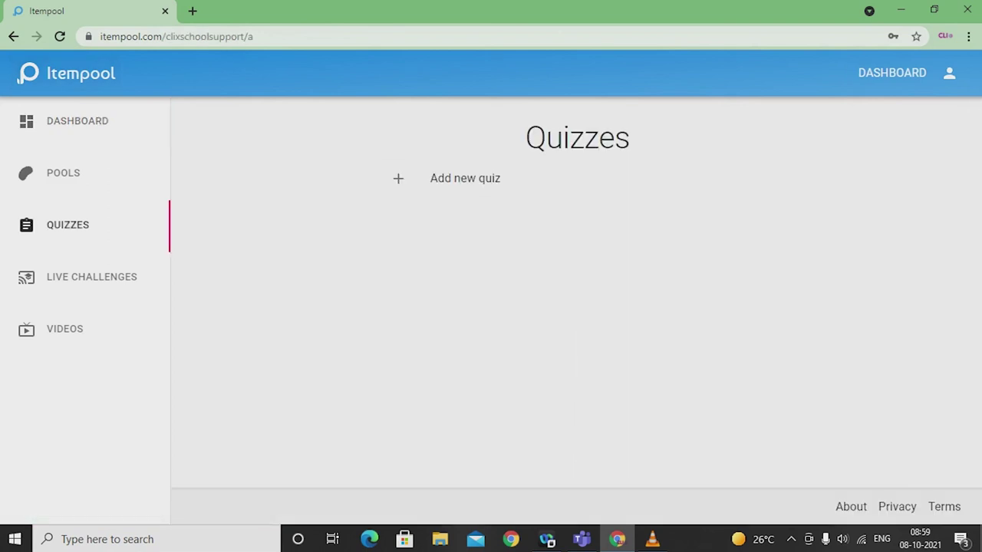
click(465, 178)
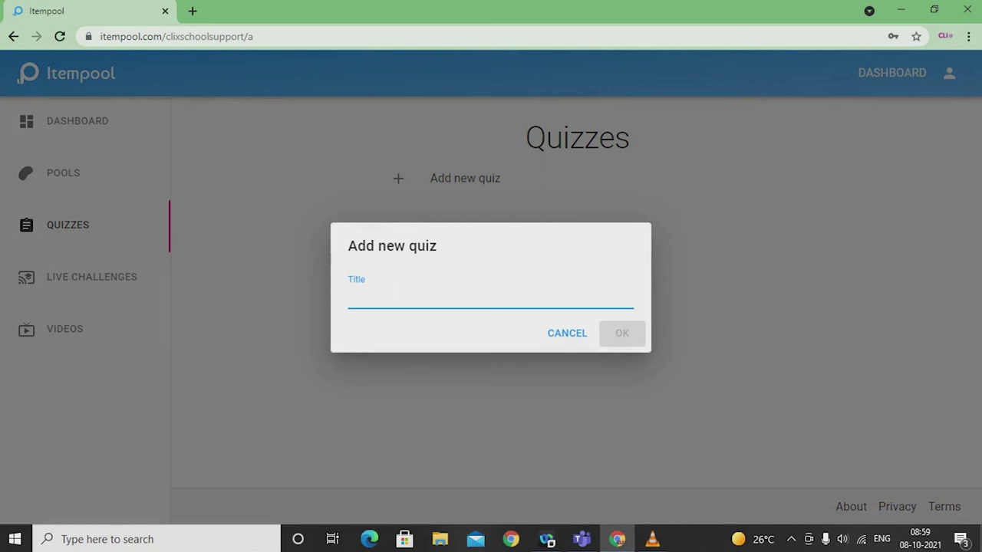
text(Abou)
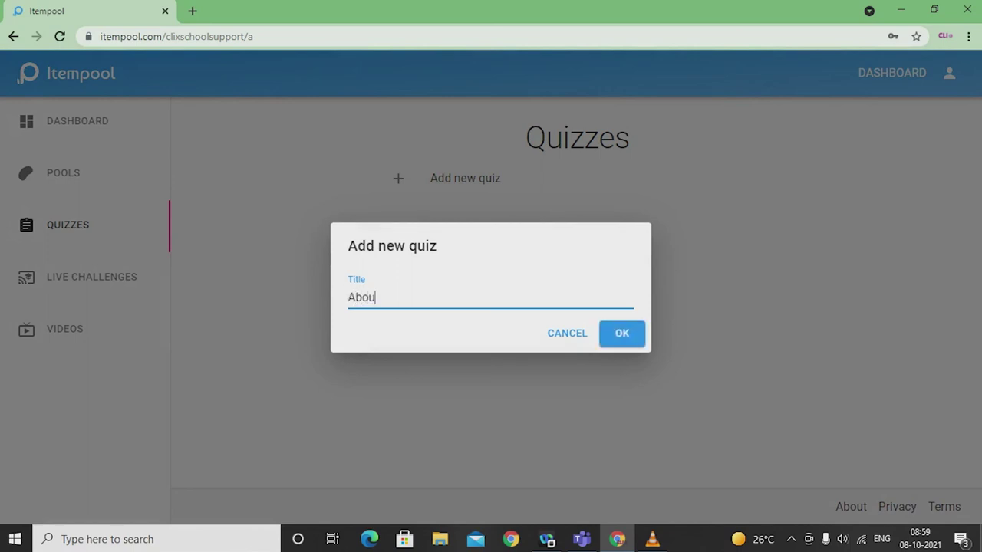
text(t Chhattisgarh)
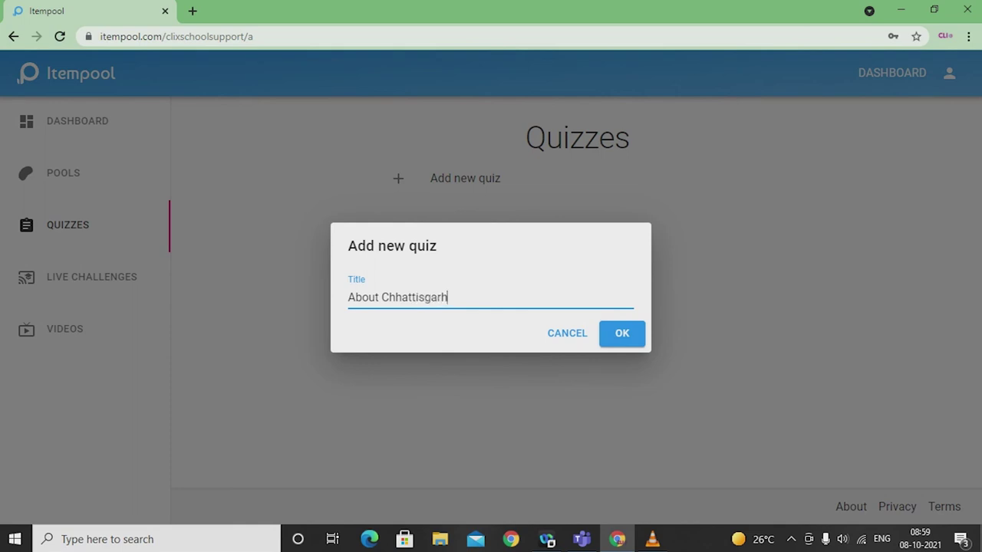
key(Return)
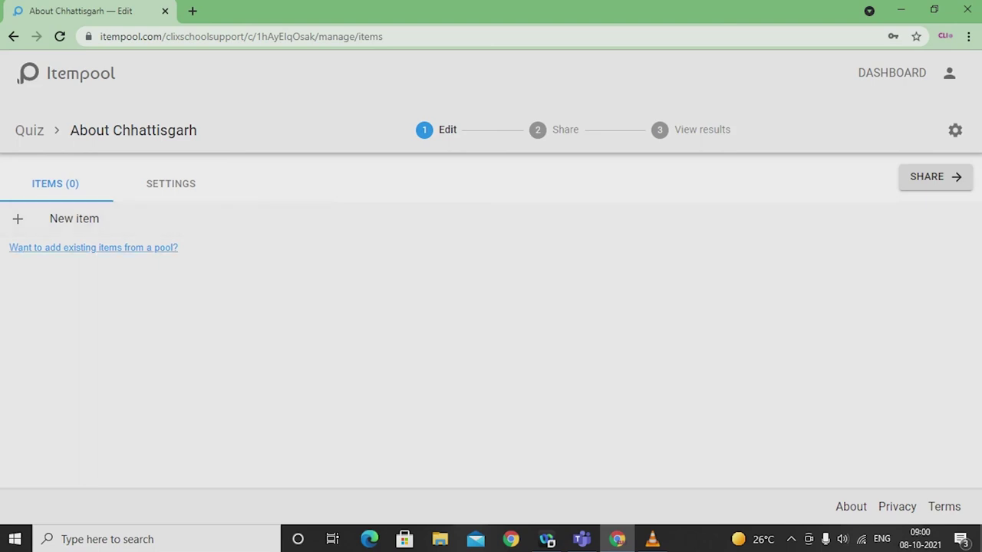
Add the About Chhattisgarh item from the scert general knowledge pool to the existing About Chhattisgarh quiz
click(93, 247)
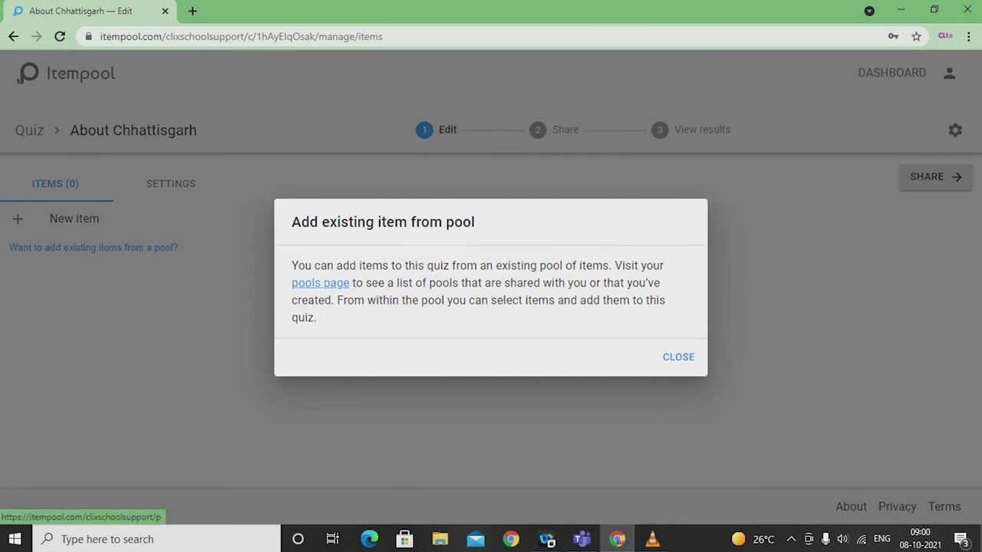
click(320, 283)
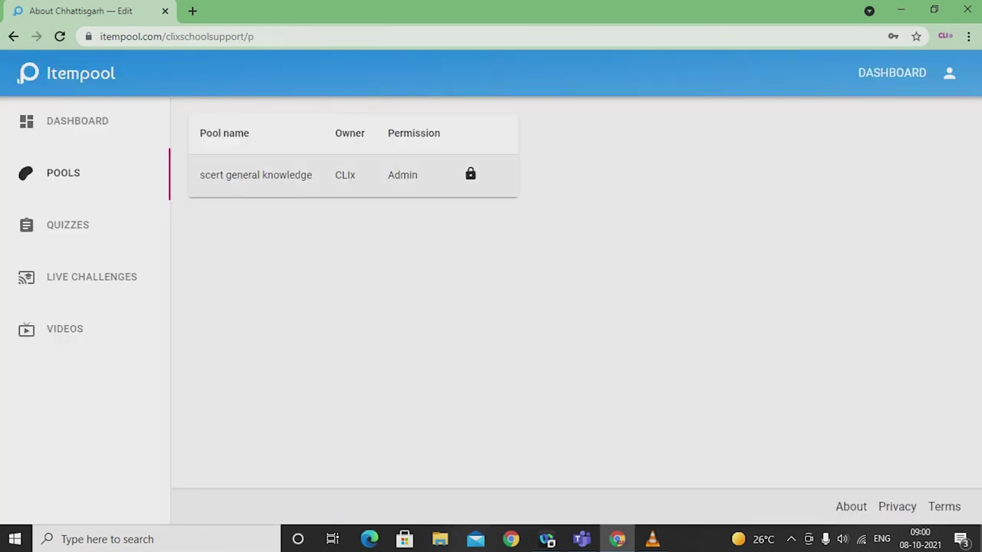
click(393, 175)
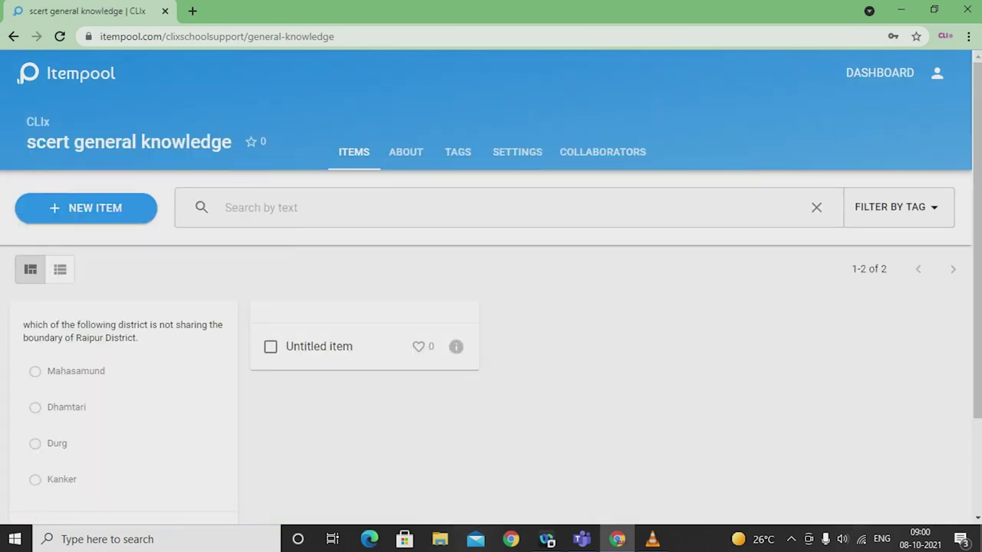
scroll(491, 345, down, 3)
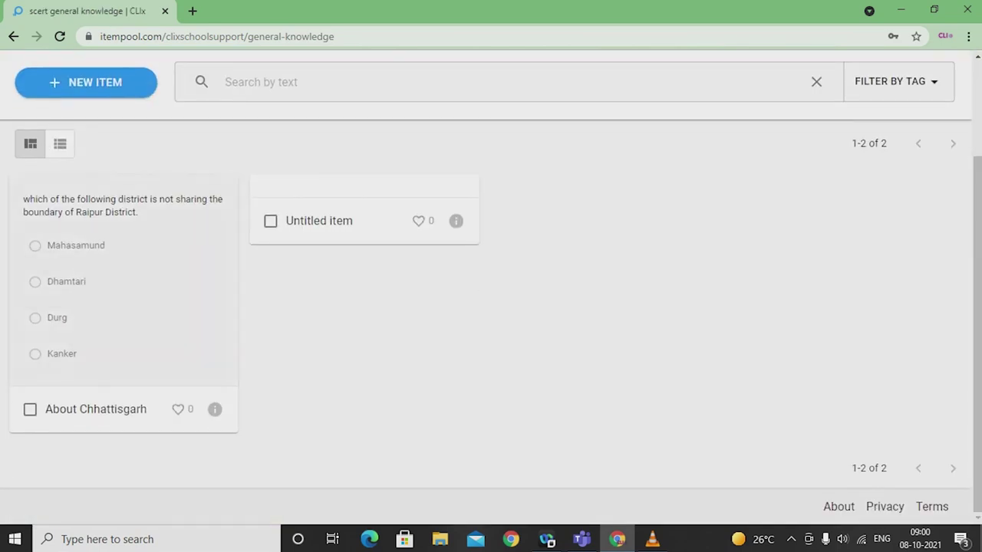
click(30, 409)
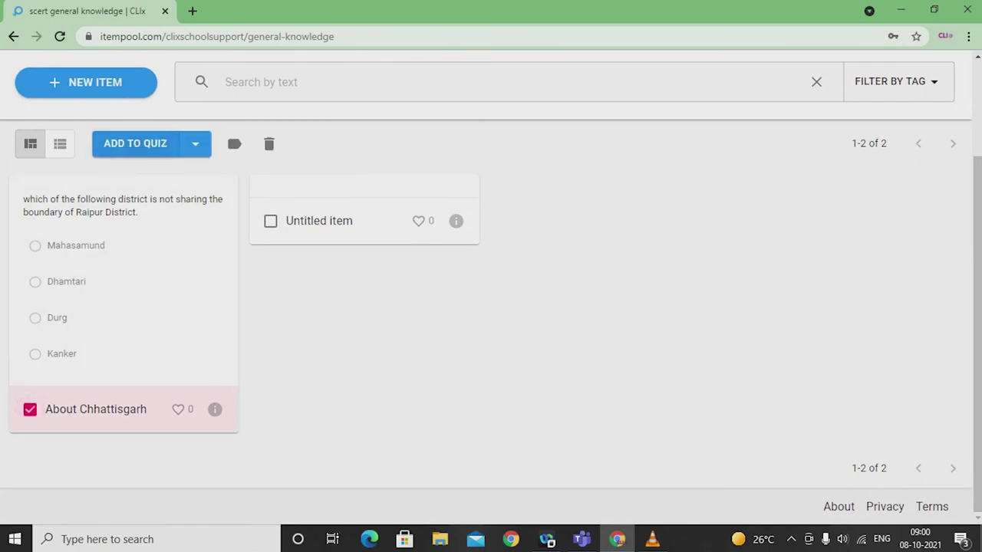
click(135, 144)
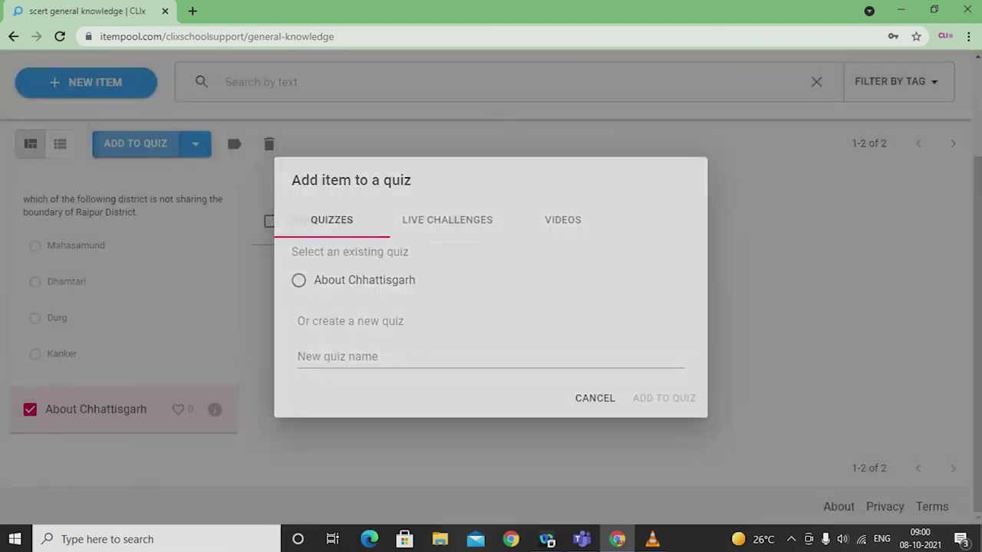
click(298, 280)
click(664, 398)
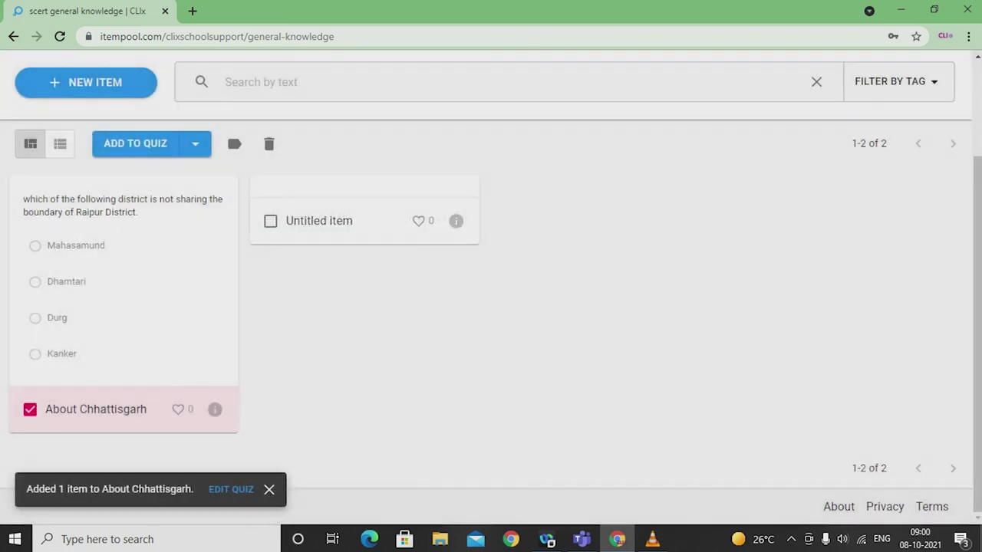
Open the Raipur District question in the About Chhattisgarh quiz for editing
scroll(491, 306, up, 3)
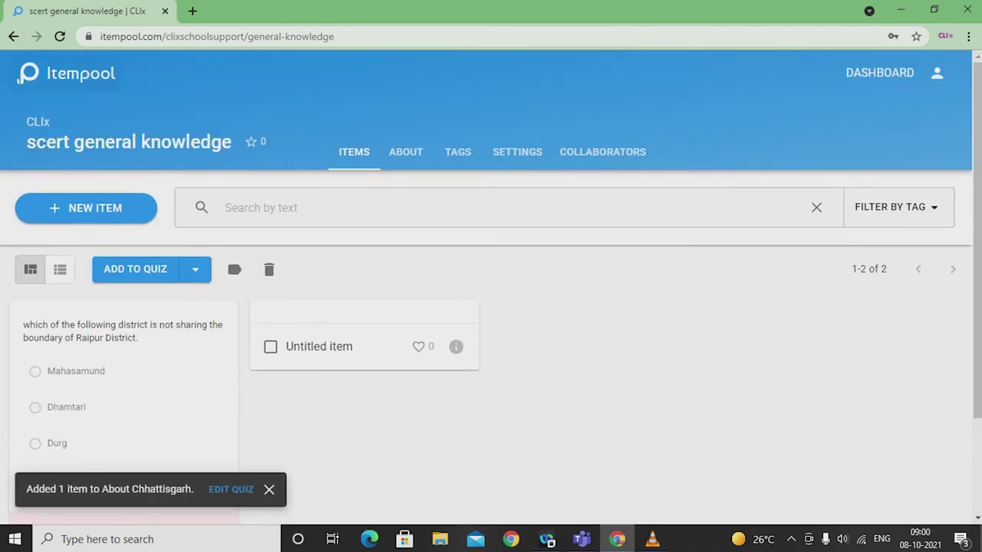
click(66, 73)
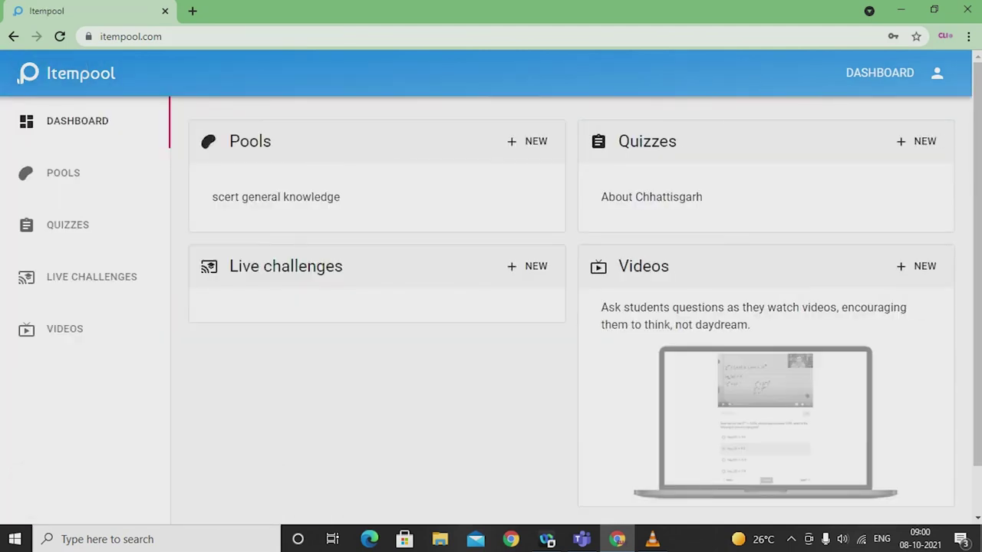
click(651, 198)
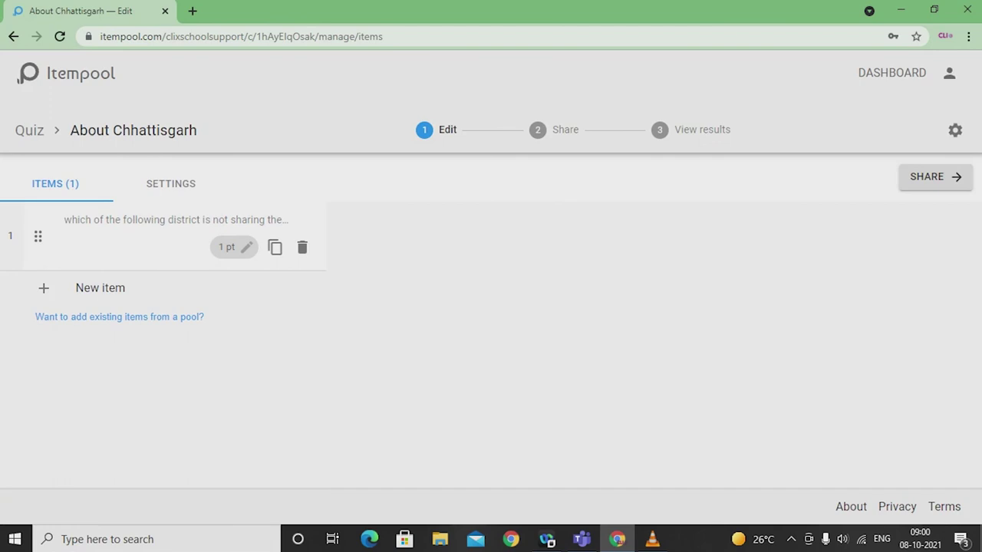
click(176, 230)
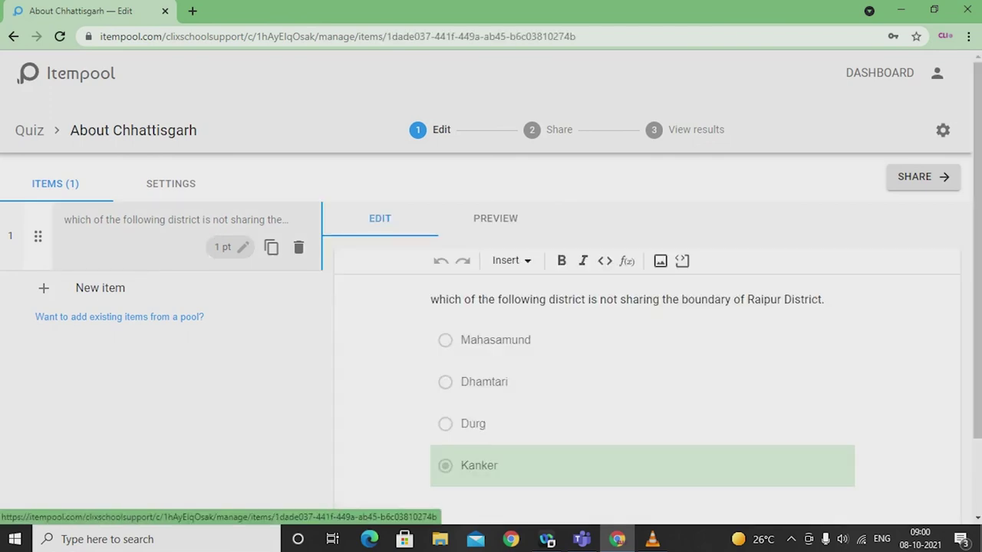
Look over the question and the block types that can be inserted into it, declining the work account sign-in request
scroll(644, 307, down, 1)
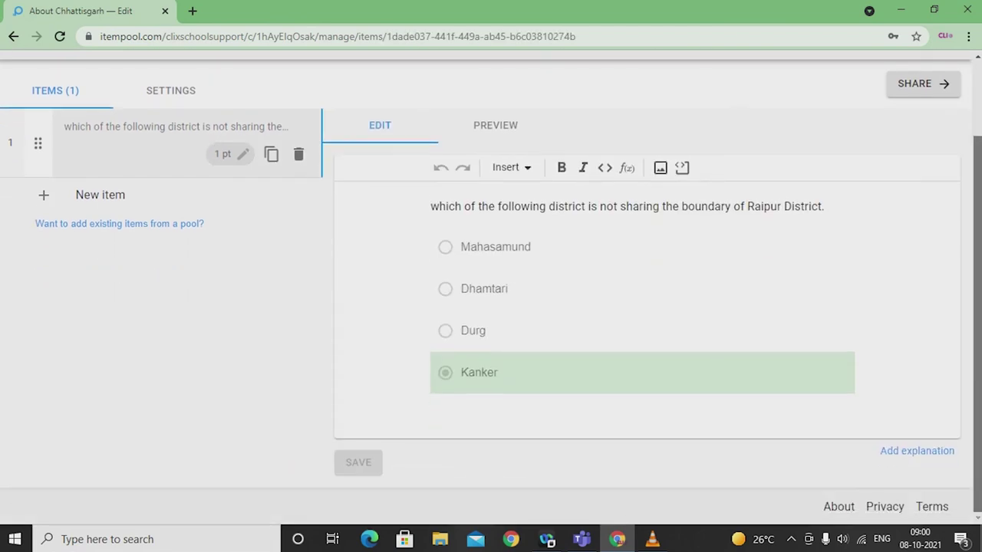
scroll(491, 293, up, 1)
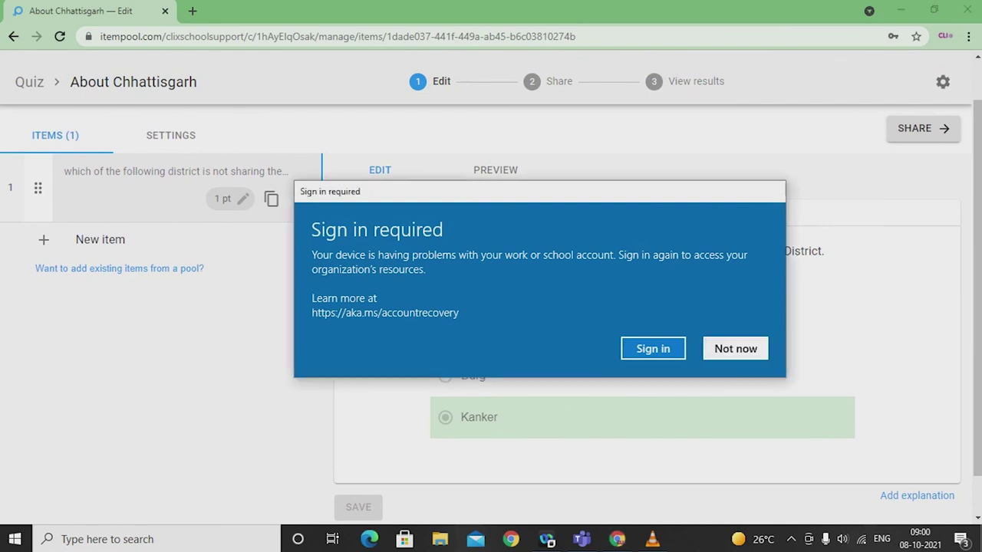
click(734, 348)
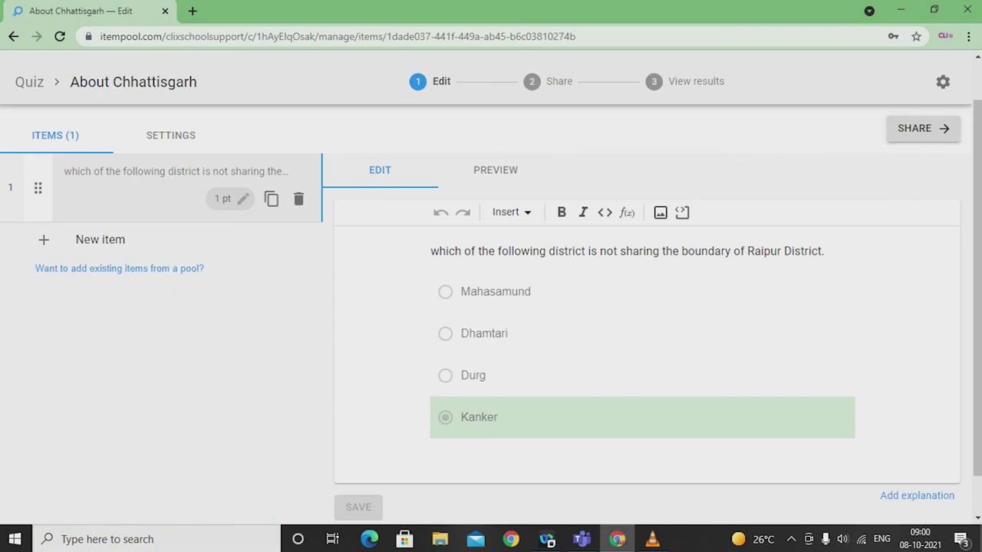
click(510, 212)
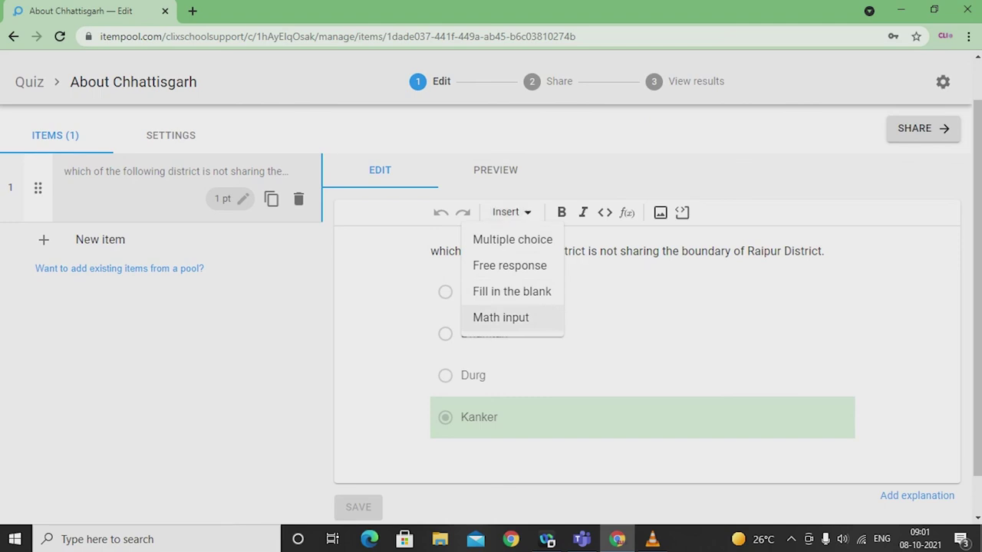
key(Escape)
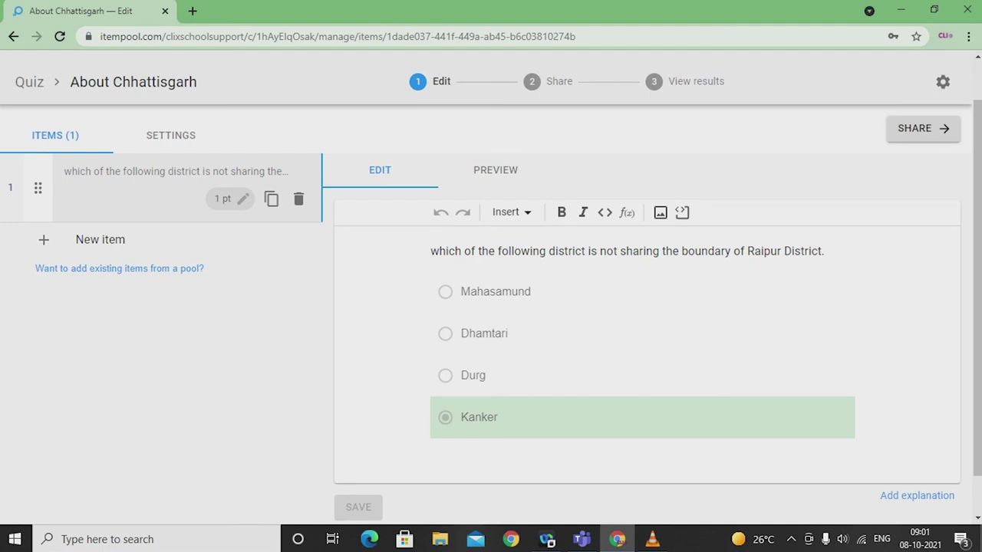
Copy the About Chhattisgarh quiz's link for students, view the quiz results, and return to the quiz editor
click(923, 128)
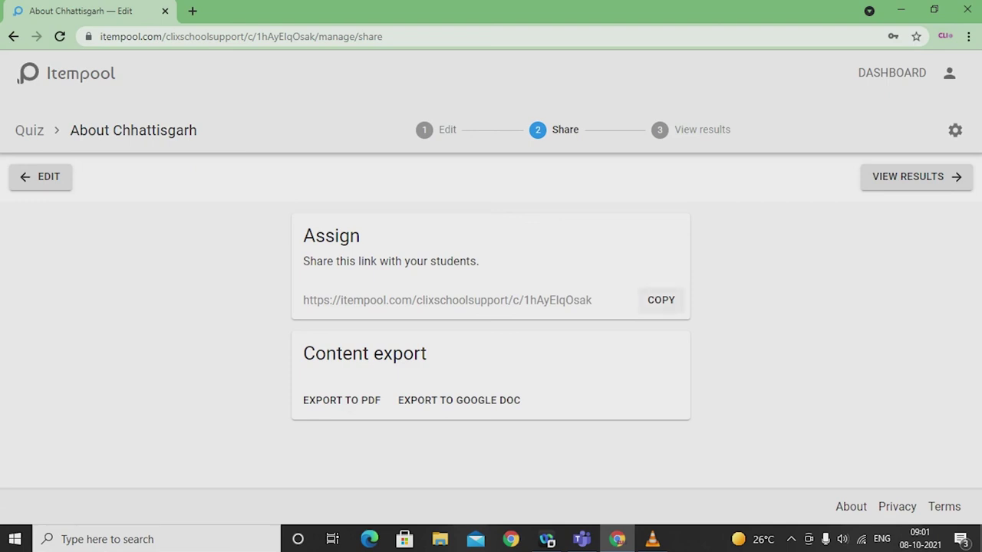
click(660, 300)
click(915, 176)
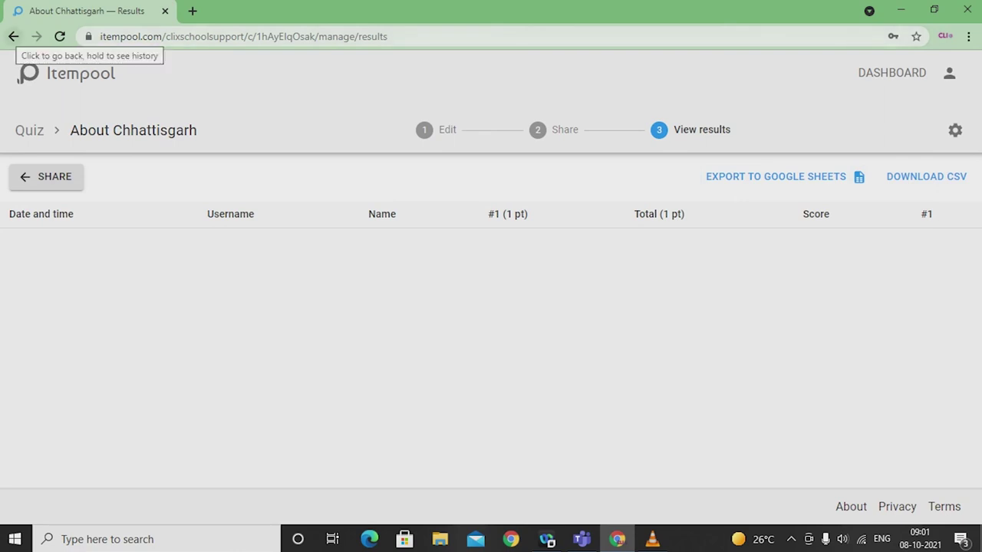
click(13, 36)
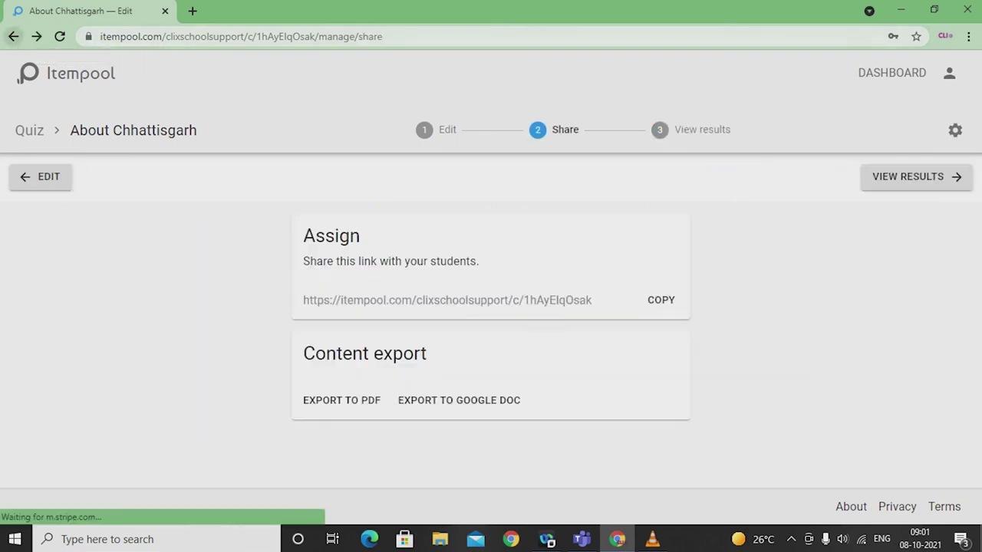
click(13, 36)
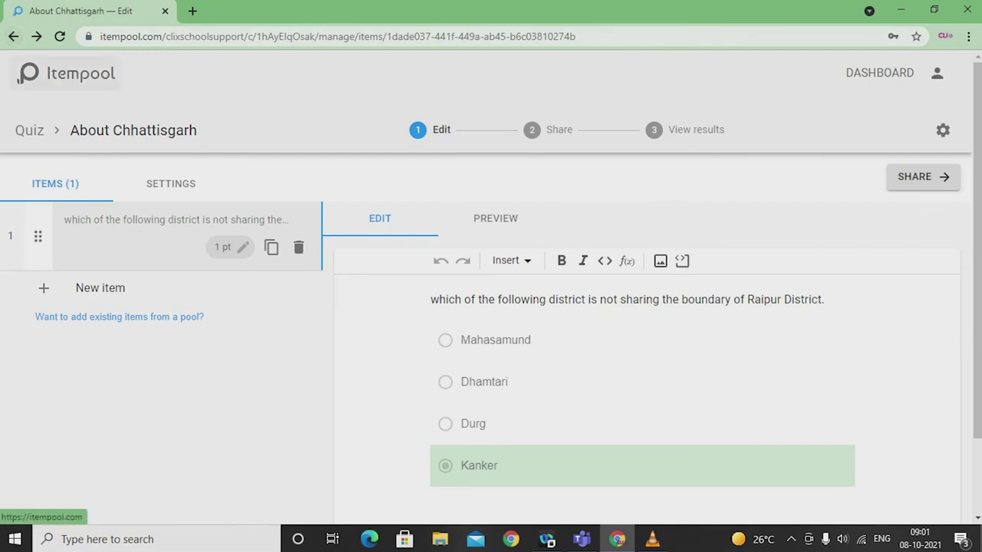
Create a new live challenge titled CG from the Itempool dashboard
click(76, 72)
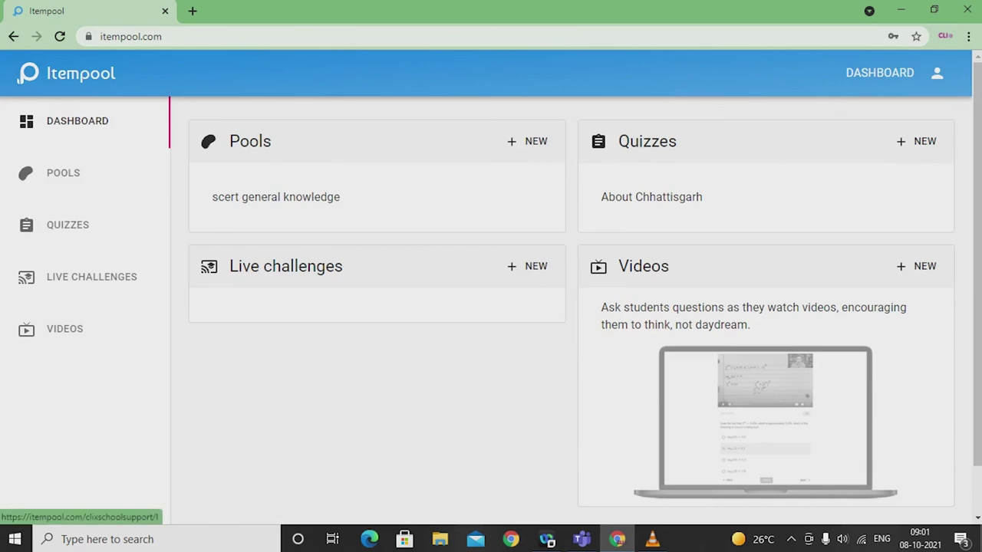
click(285, 266)
click(511, 178)
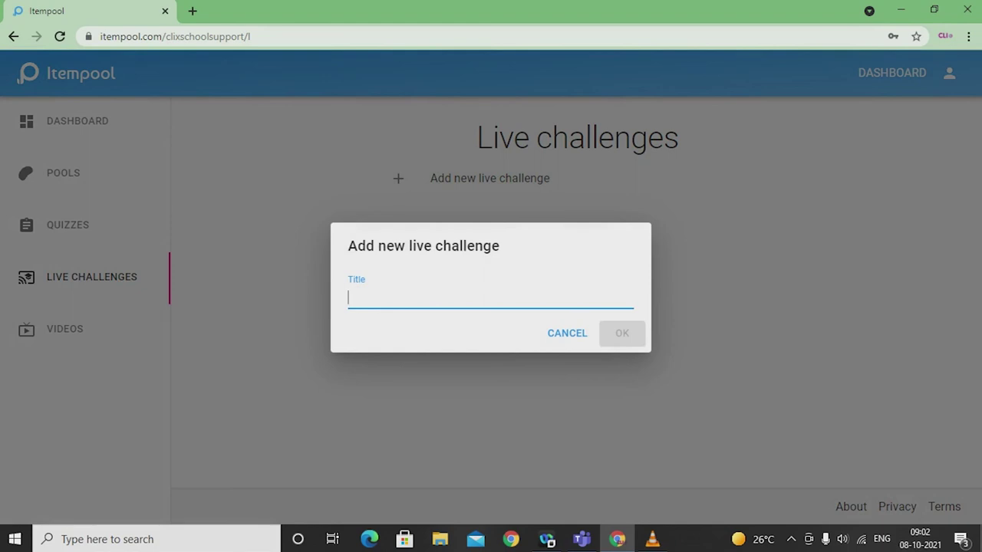
text(CG)
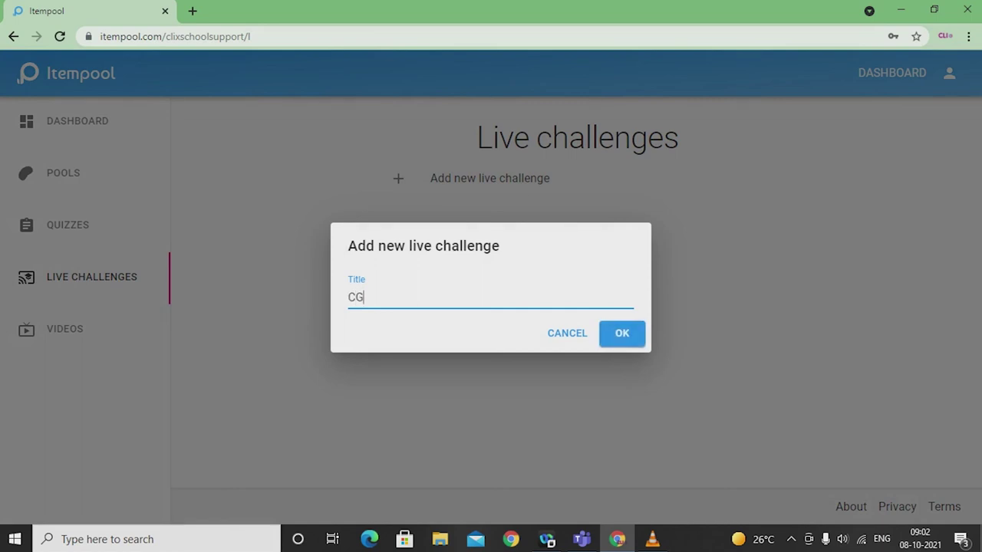
key(Return)
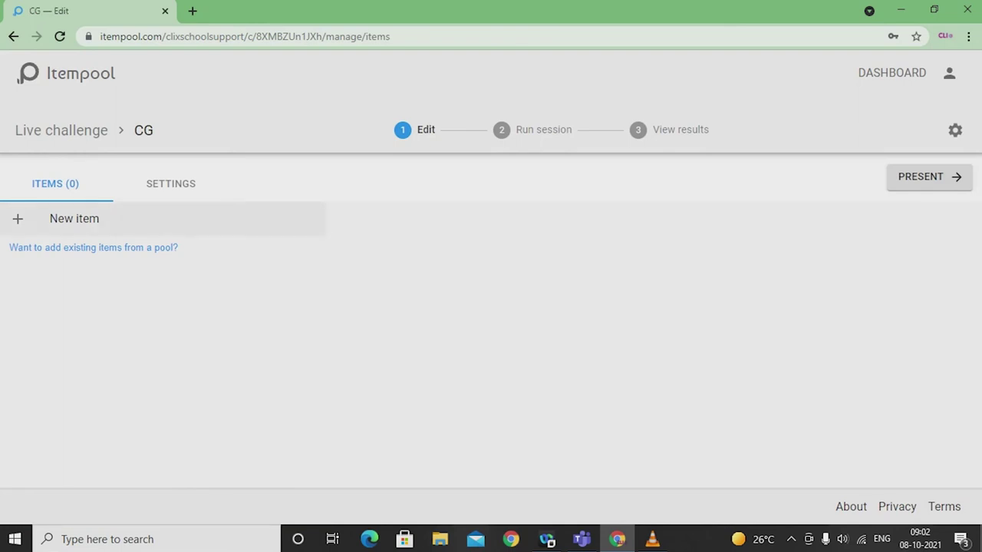
click(74, 219)
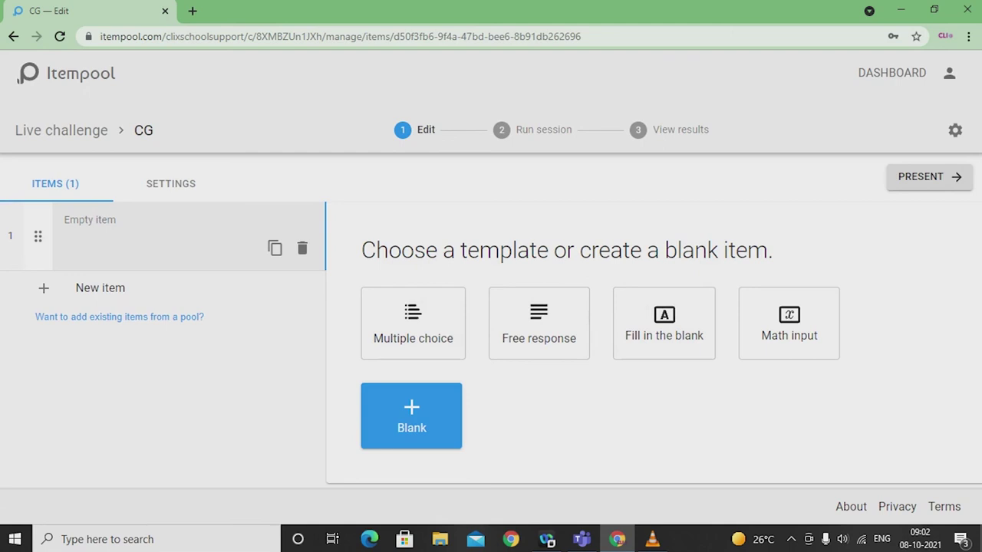
click(412, 415)
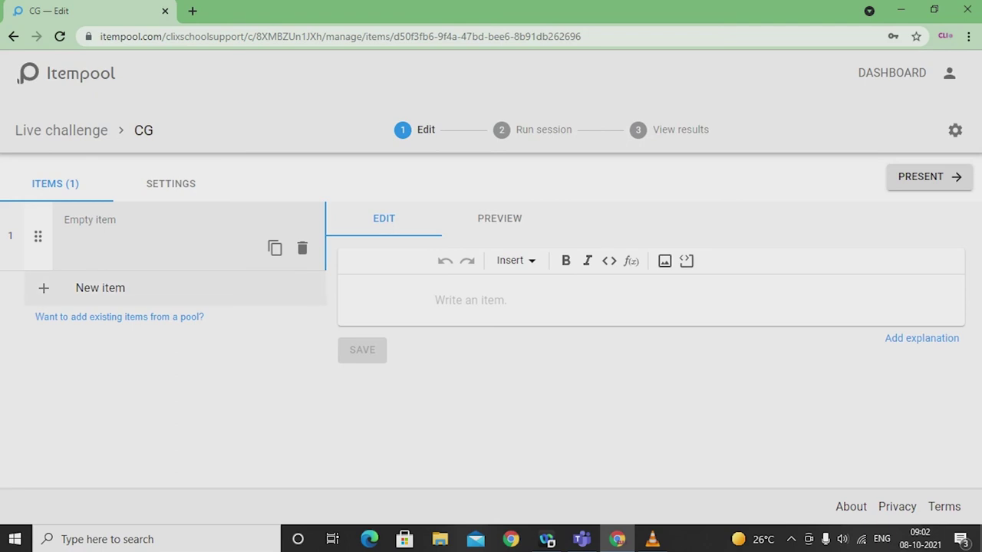
click(302, 248)
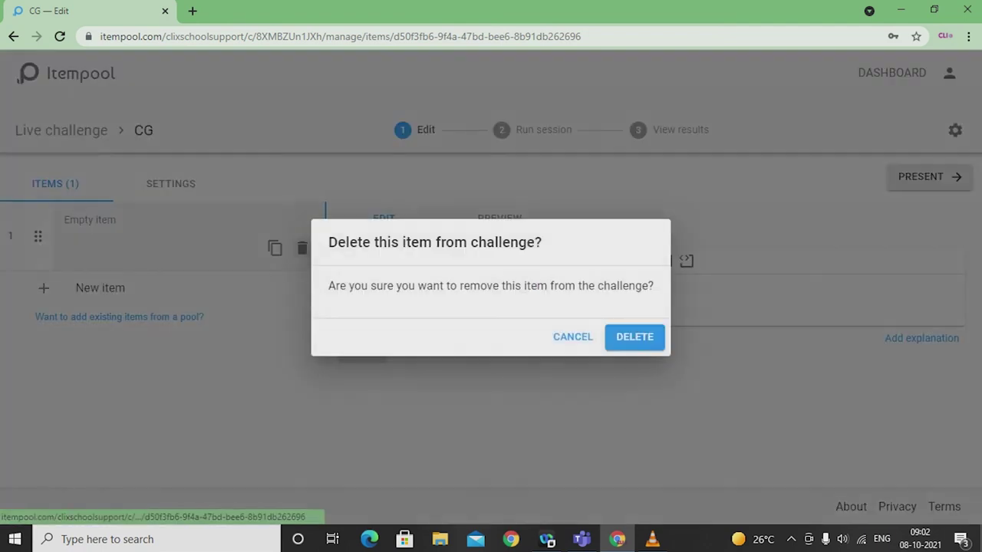
click(634, 337)
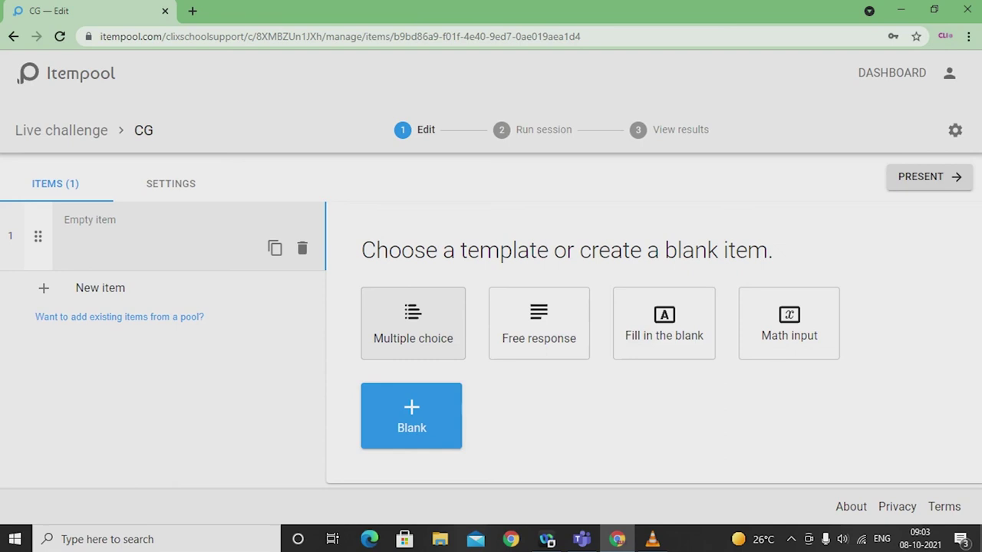
Create a fill-in-the-blank item in the CG challenge and remove the word "The" before its blank
click(652, 338)
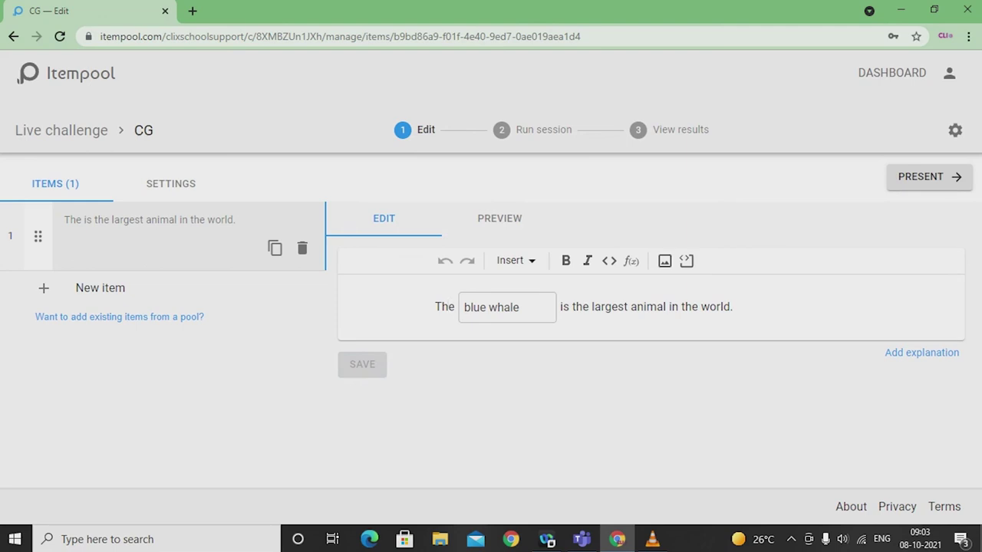
click(457, 307)
click(491, 307)
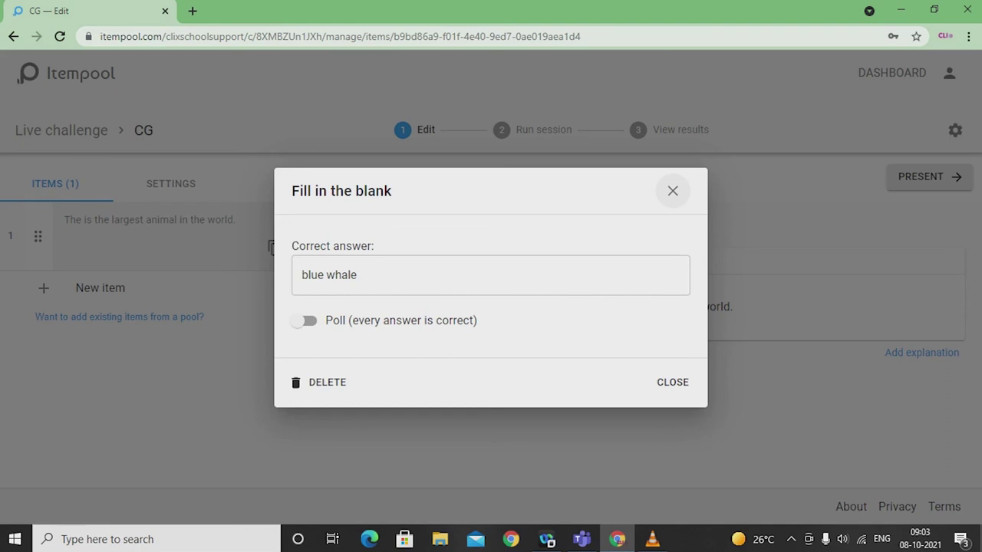
click(672, 191)
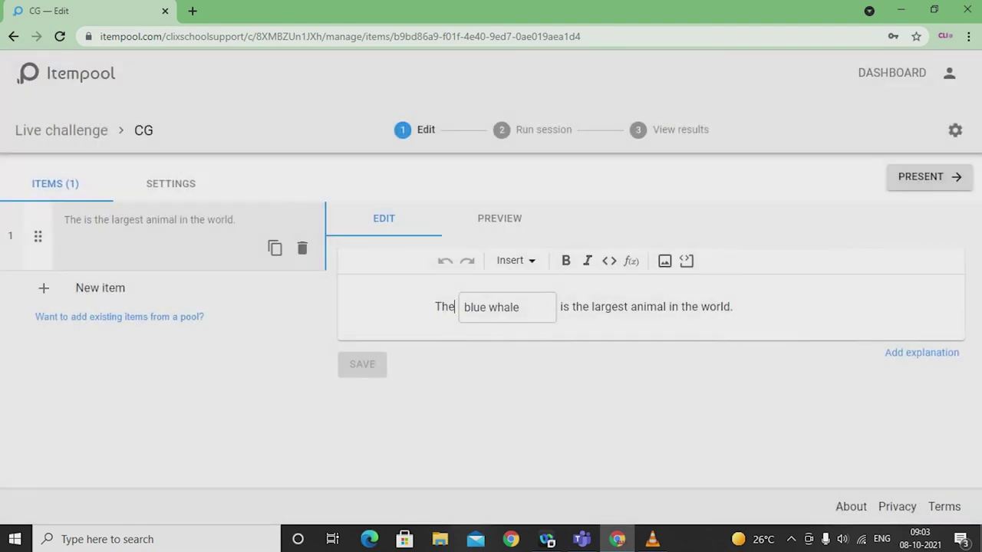
key(BackSpace)
key(BackSpace)
key(BackSpace)
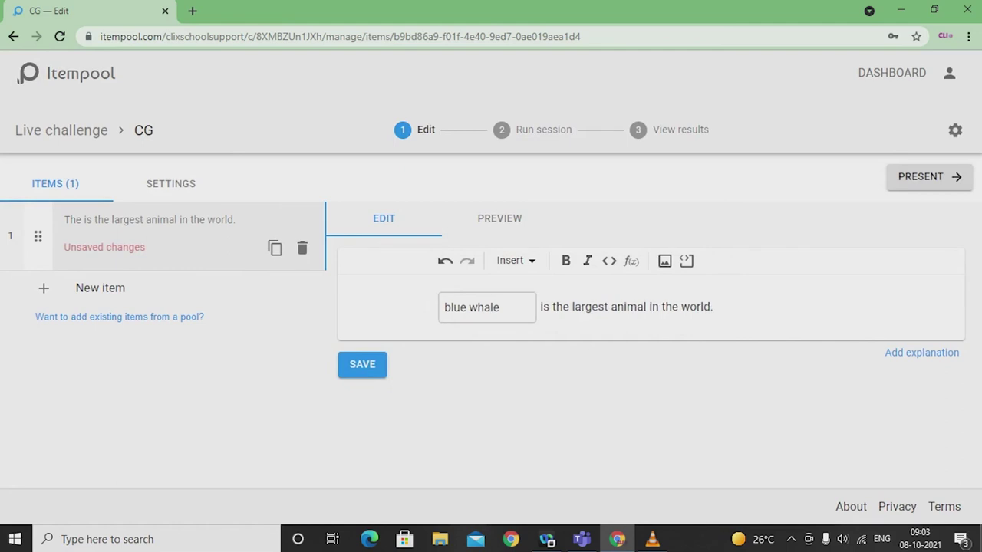
Set the correct answer of the item's blank to Raipur
click(486, 306)
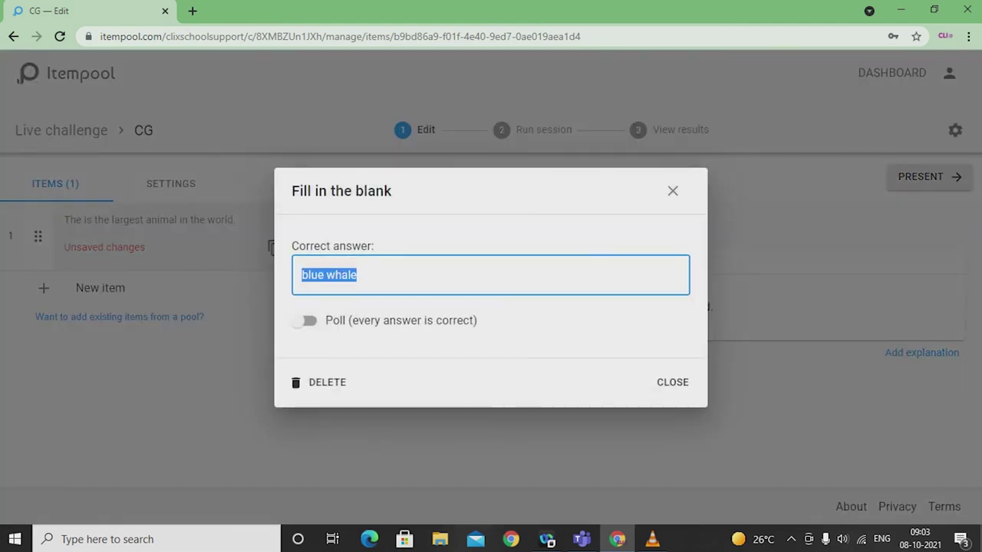
text(Raipur)
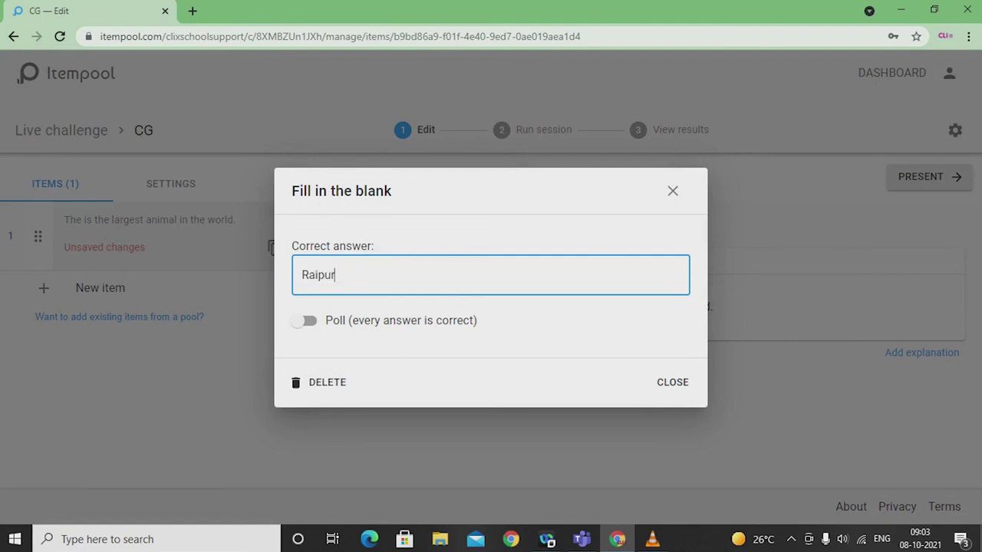
click(672, 382)
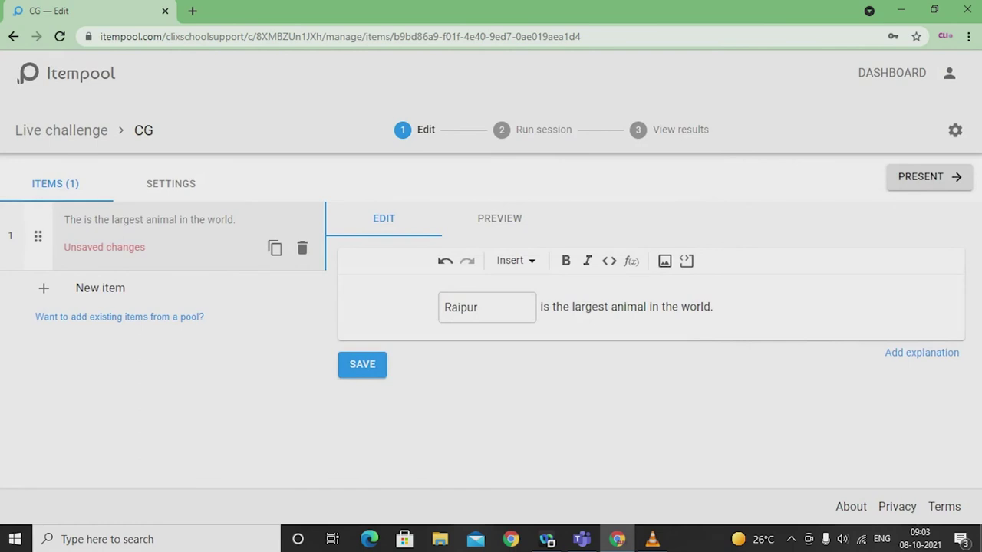
Reword the text after the blank to "is the capital of Chhattisgarh", save the item and preview it
drag(712, 307, 572, 307)
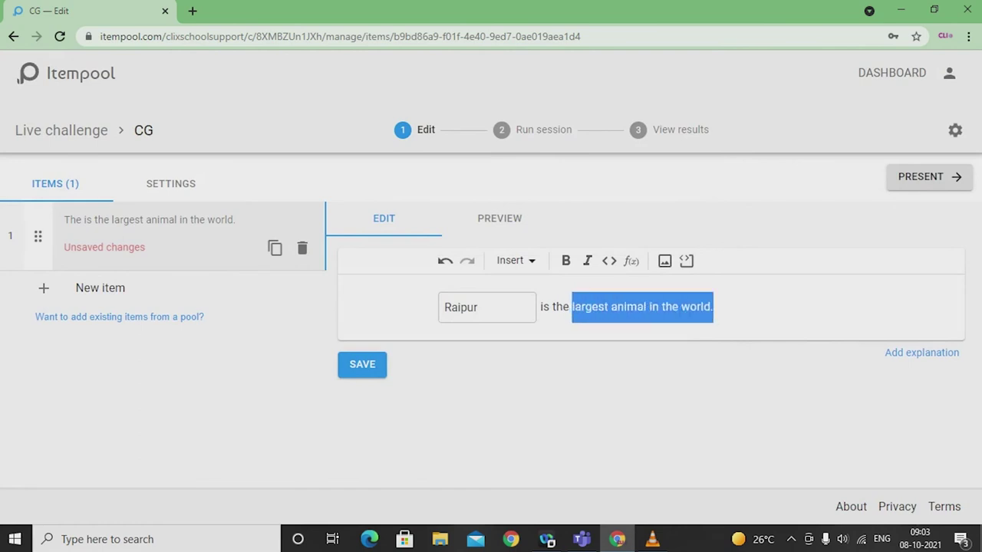
key(BackSpace)
text(c)
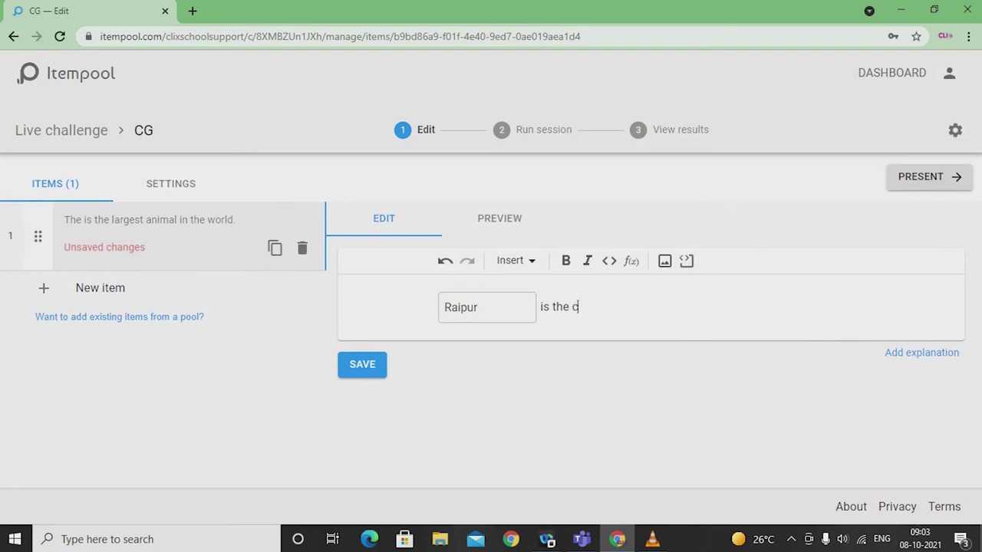
text(apital of Chhatt)
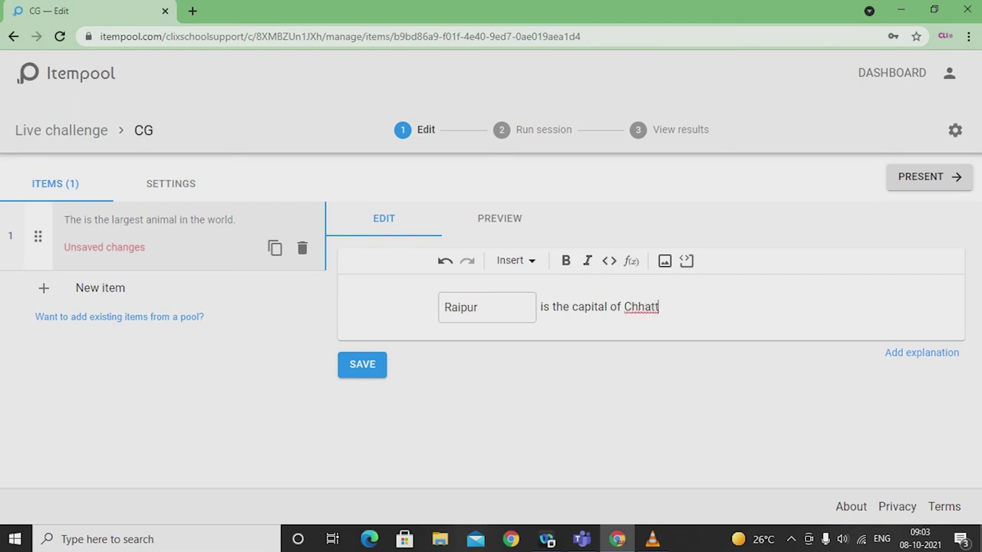
text(isgarh)
click(362, 364)
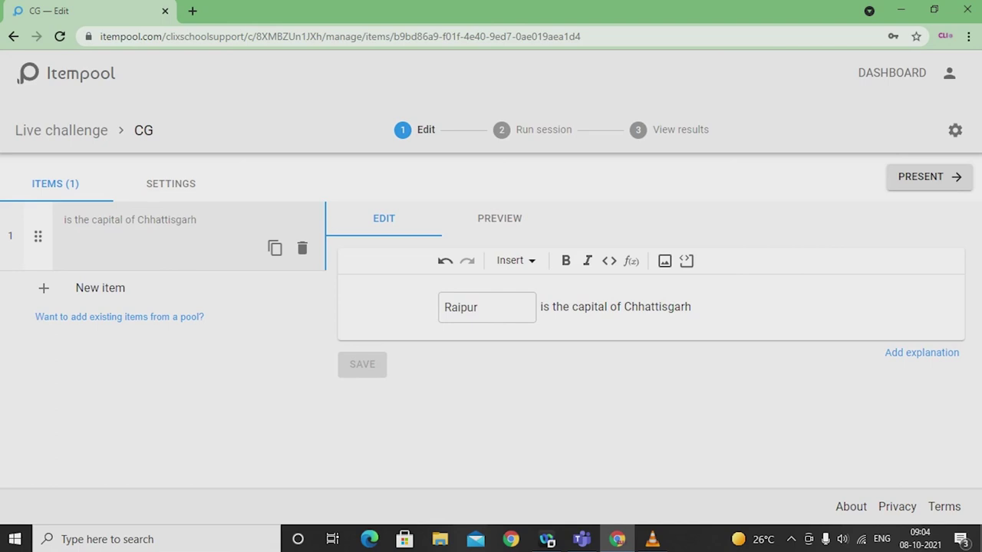
click(499, 219)
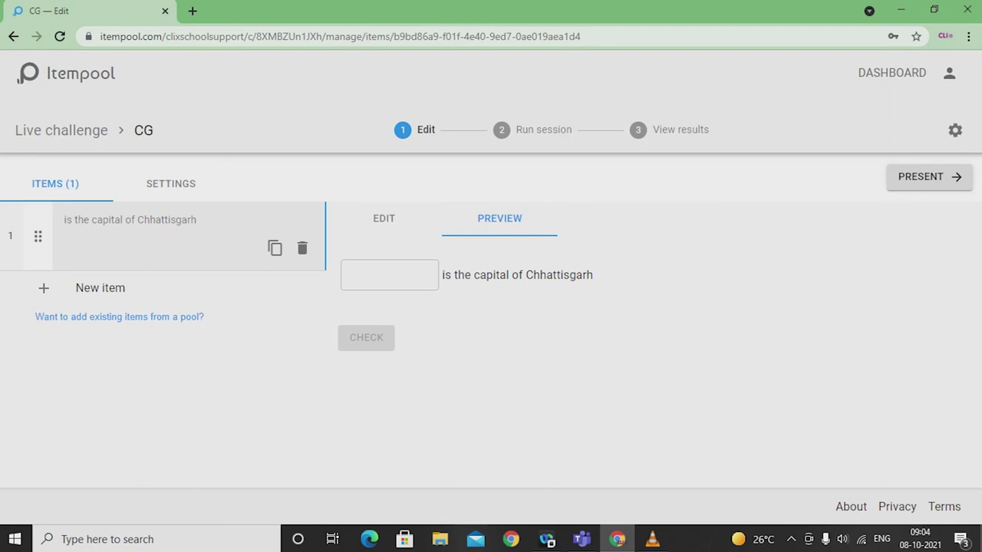
Start a new session of the CG challenge that collects student names, and take it live
click(929, 176)
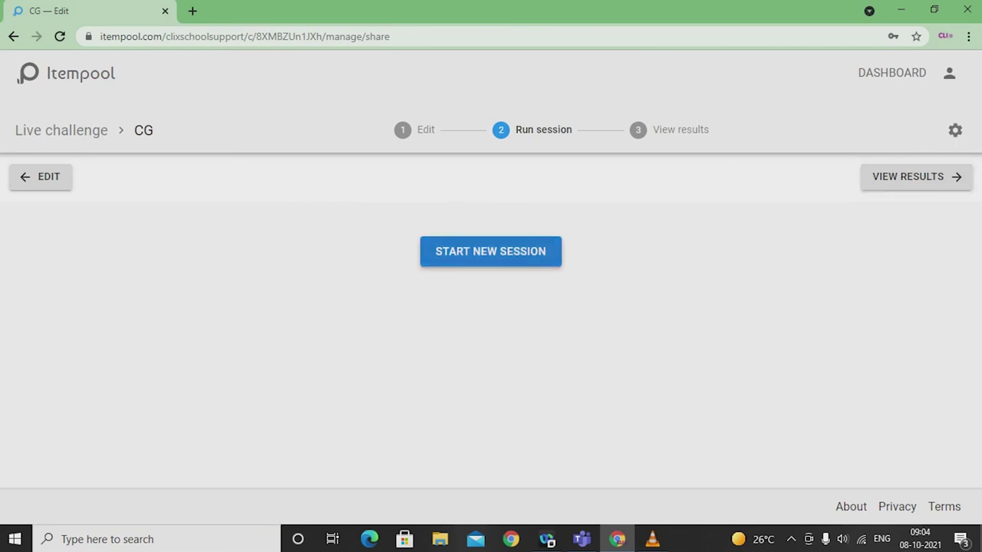
click(488, 252)
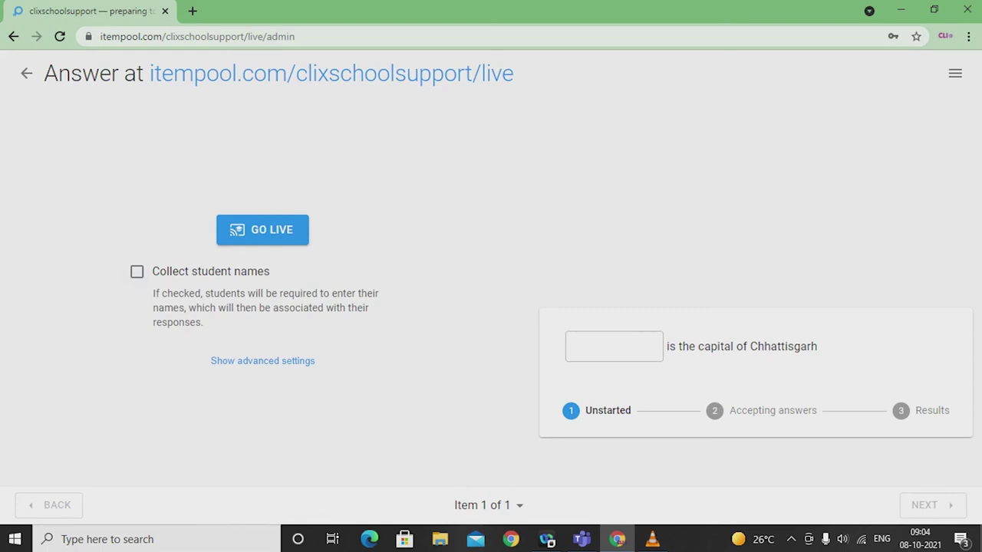
click(137, 272)
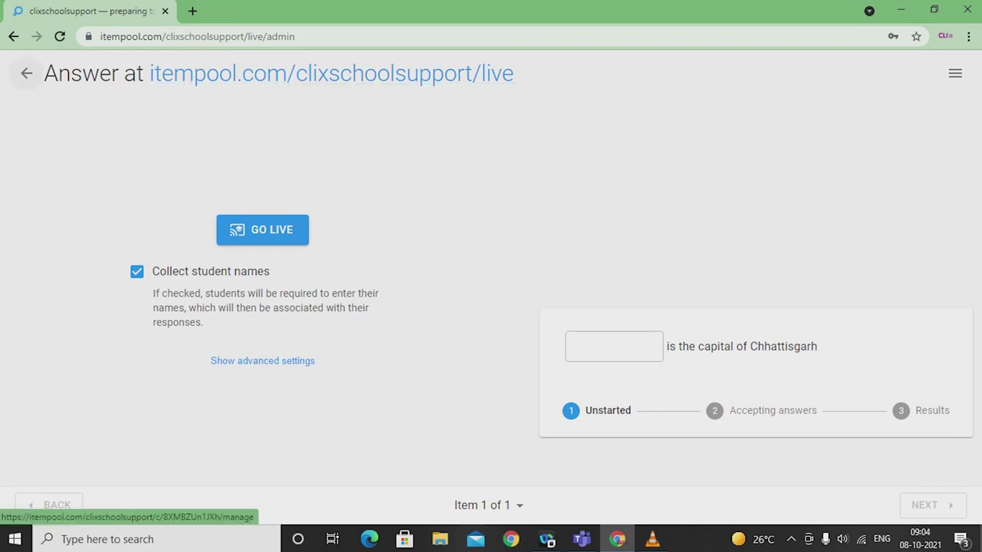
click(262, 229)
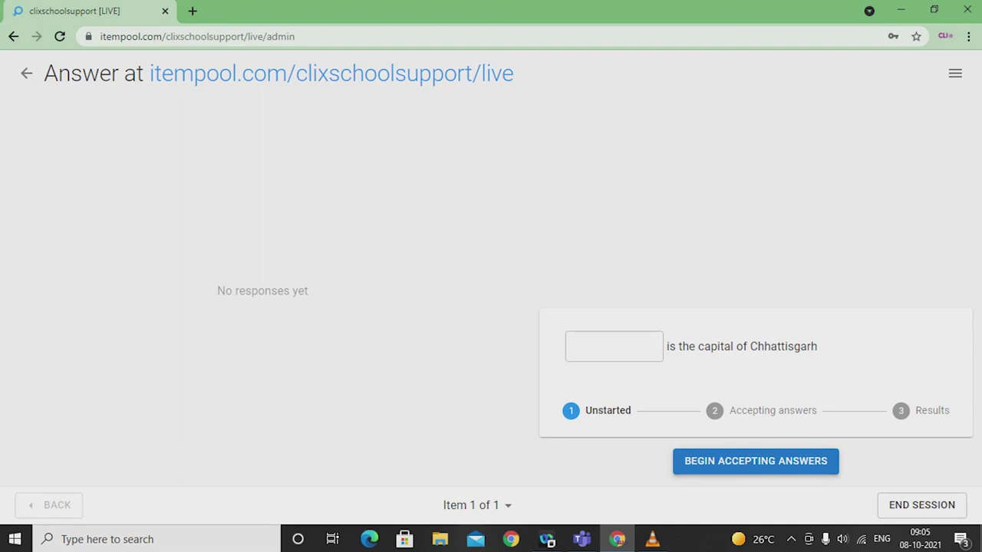
End the live CG session and review the summary and details of its results
click(921, 504)
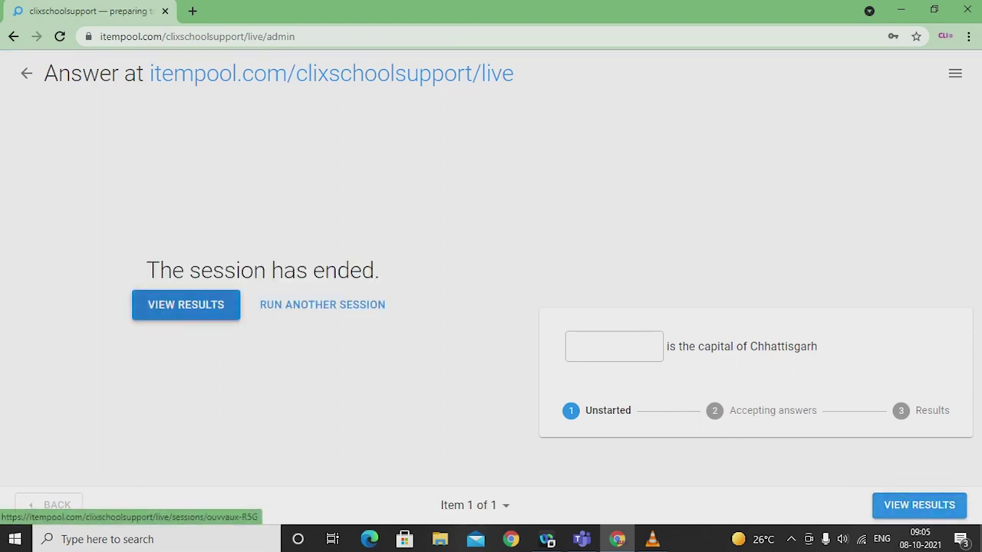
click(186, 304)
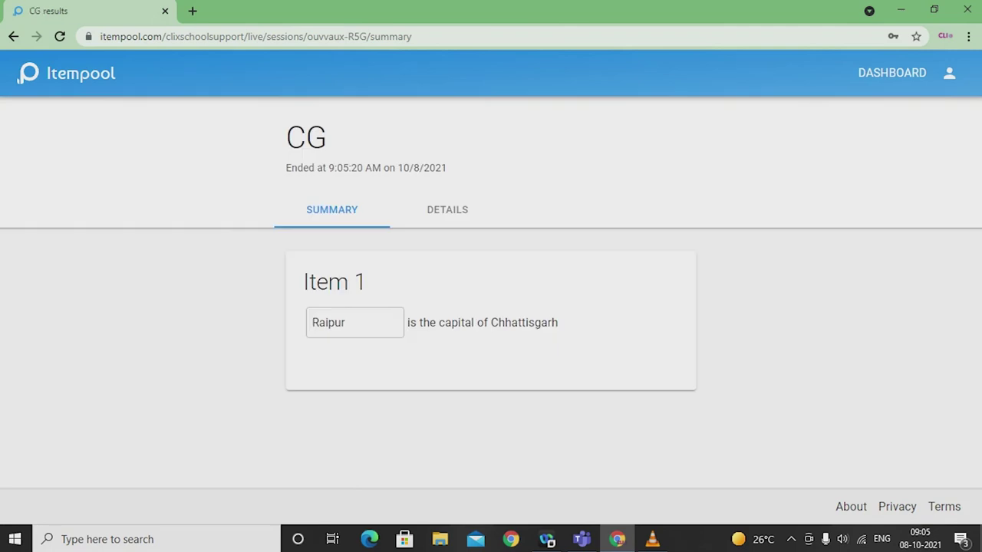
click(447, 209)
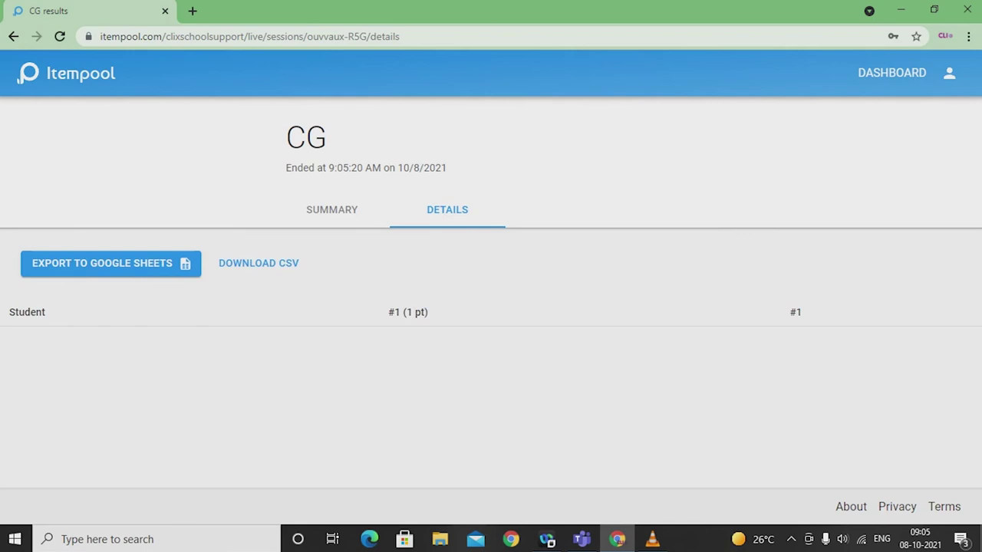
click(332, 209)
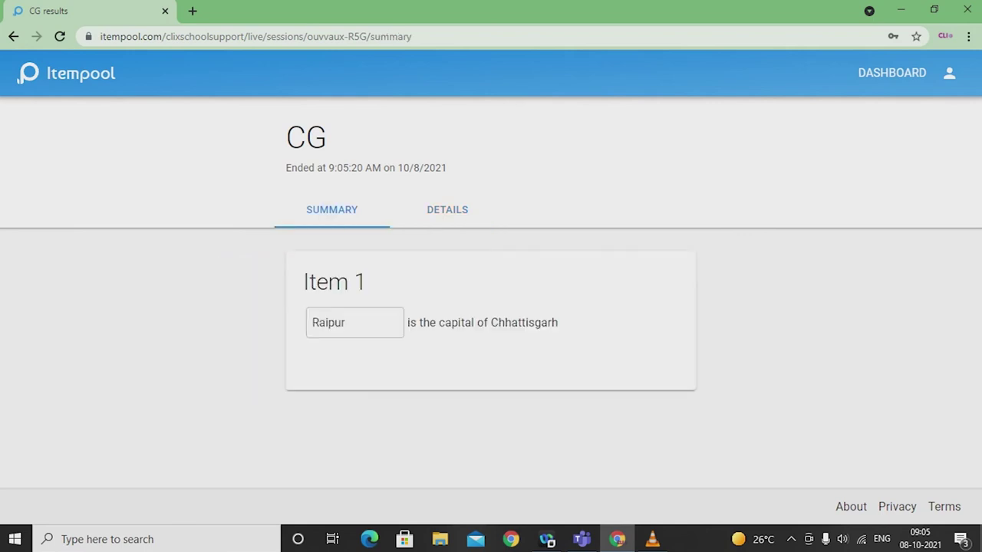
Start adding a new video from the Itempool dashboard, and find the PTD Chhattisgarh Youtube channel in a new browser tab
click(70, 73)
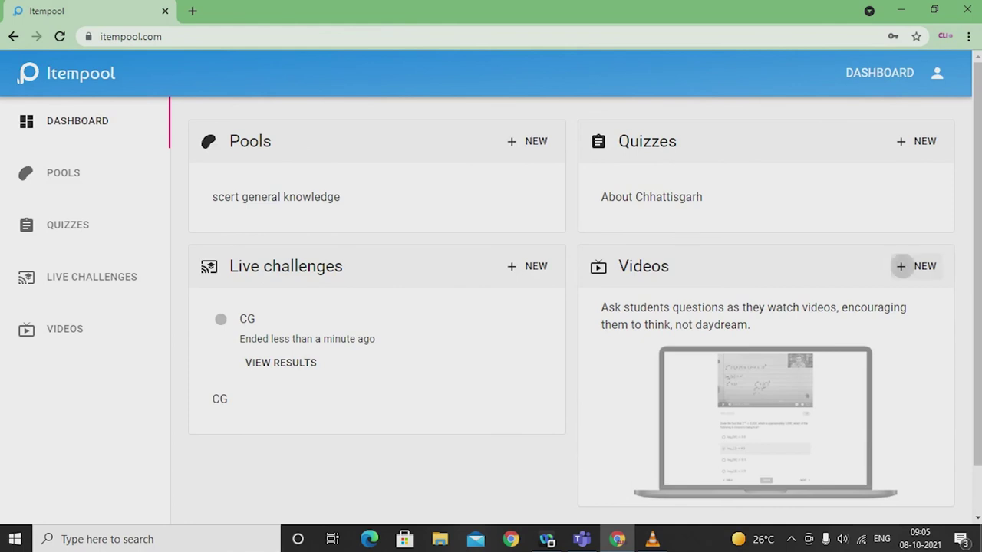
click(902, 266)
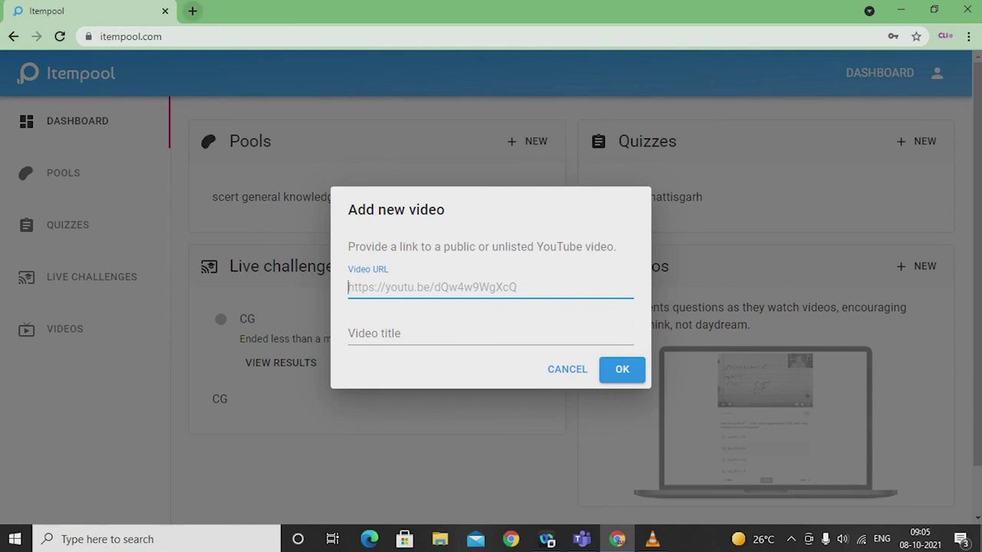
click(192, 10)
click(230, 36)
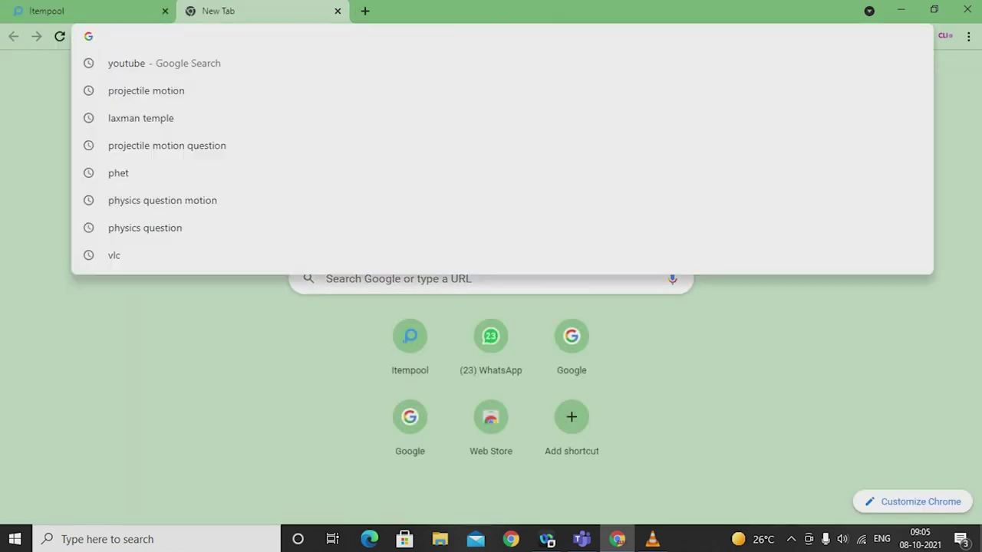
text(PTD Chhattisgarh You)
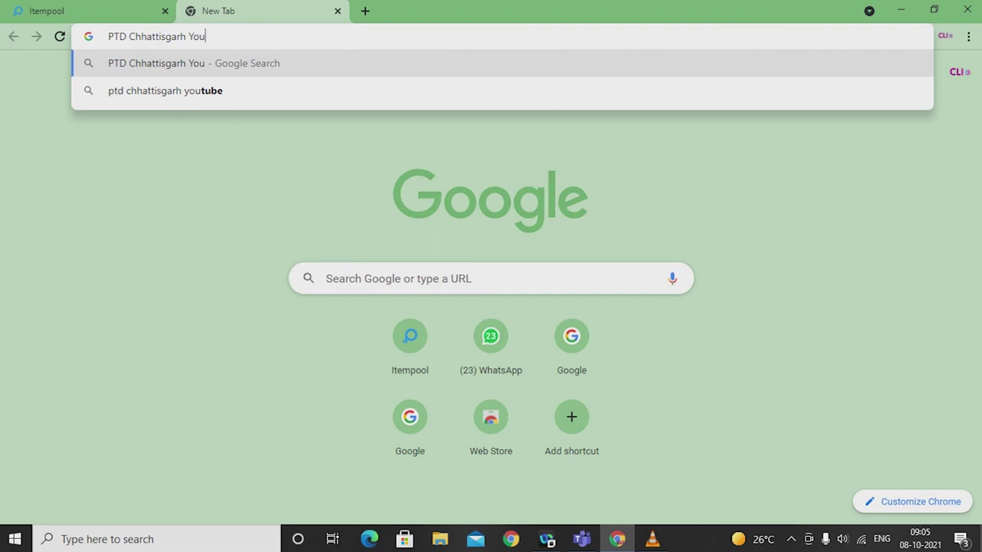
text(tube )
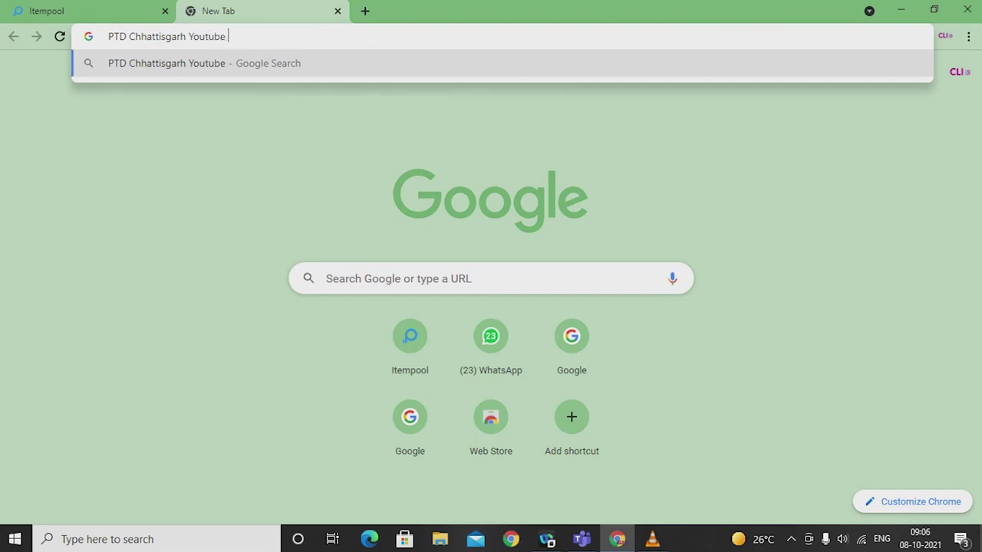
text(channel)
key(Return)
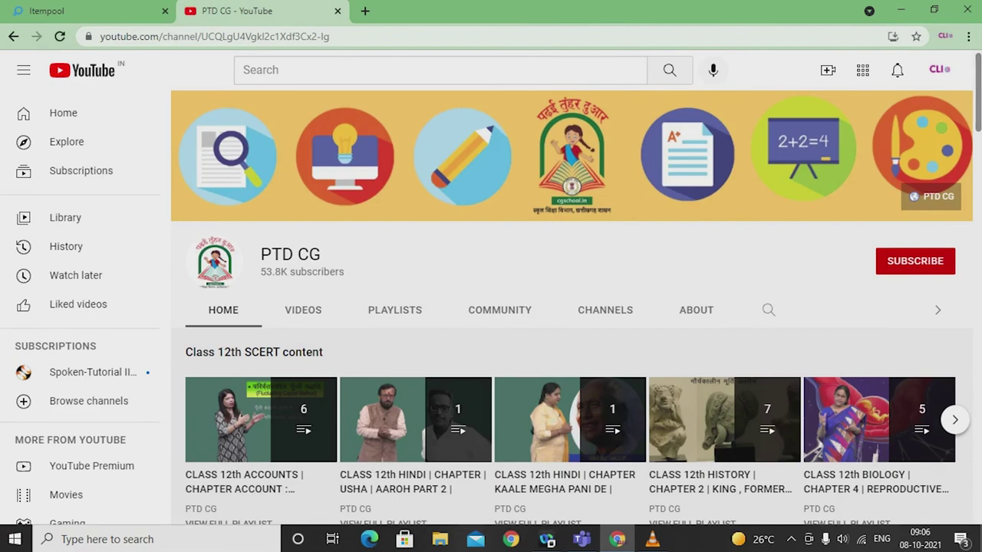
Open the Components of CPU video from the channel's COMPUTER playlist, pause it and copy its web address
scroll(571, 307, down, 5)
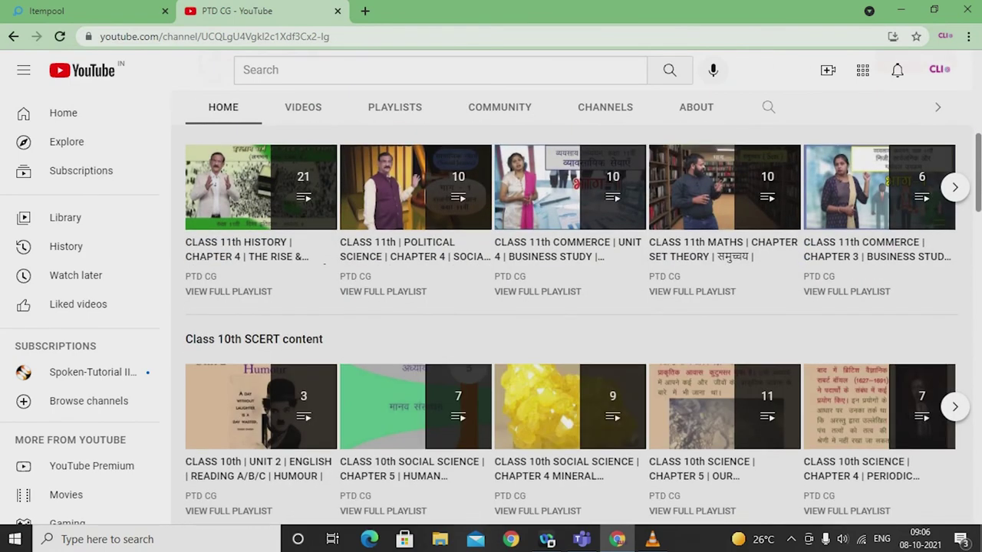
scroll(434, 368, down, 7)
scroll(433, 367, down, 1)
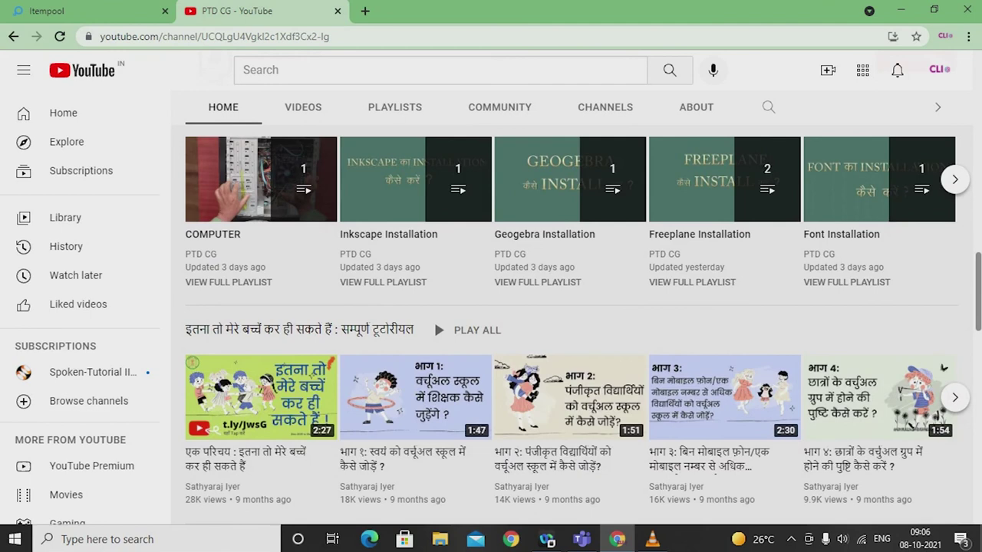
click(253, 261)
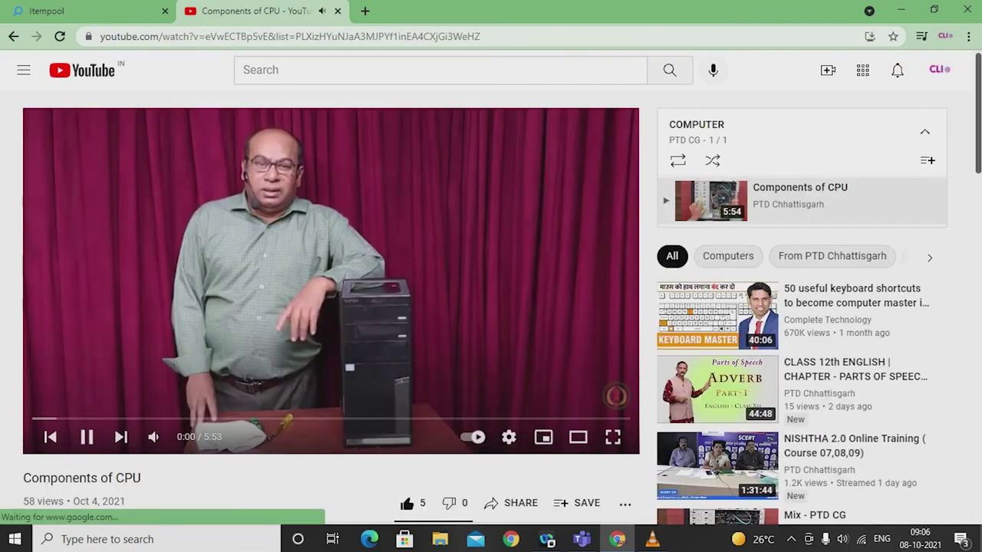
key(ctrl+l)
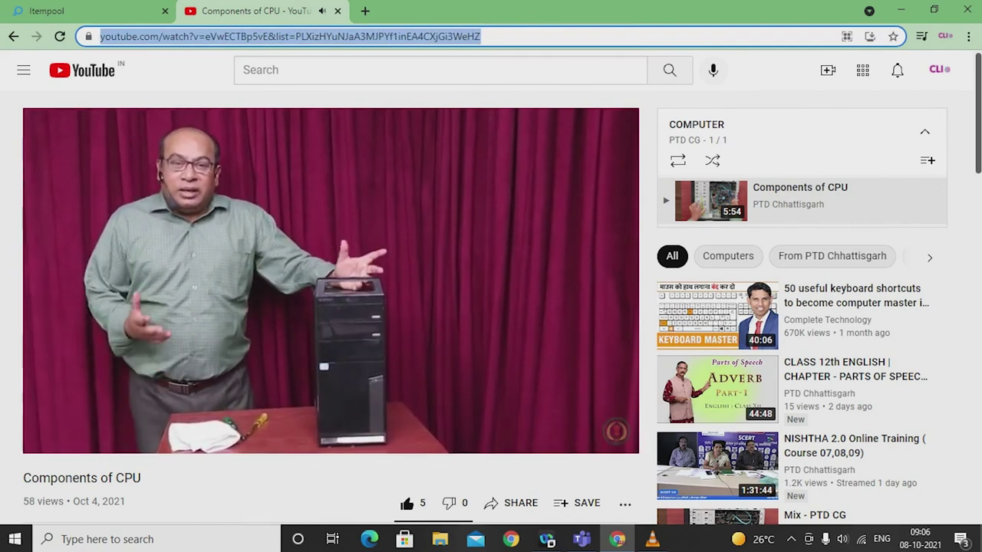
click(330, 280)
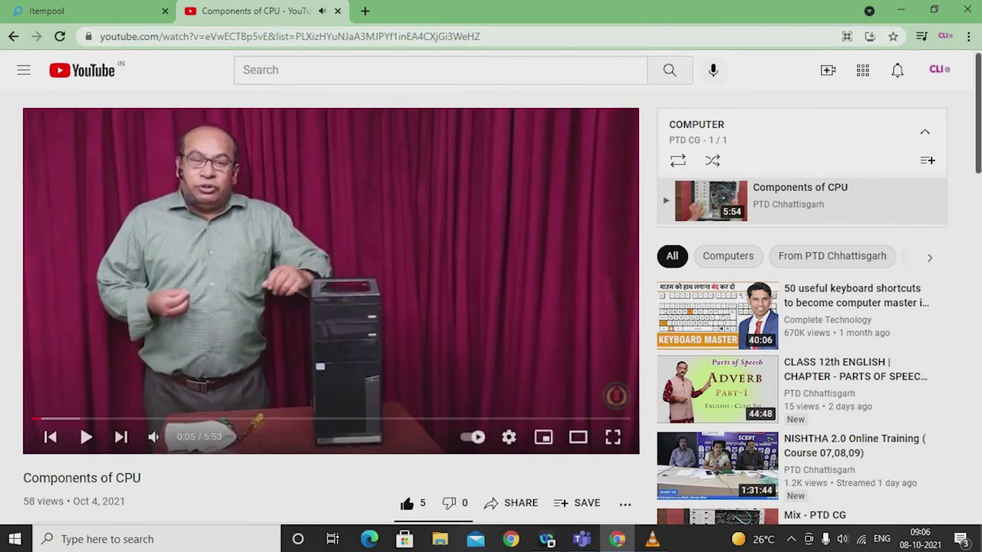
key(ctrl+l)
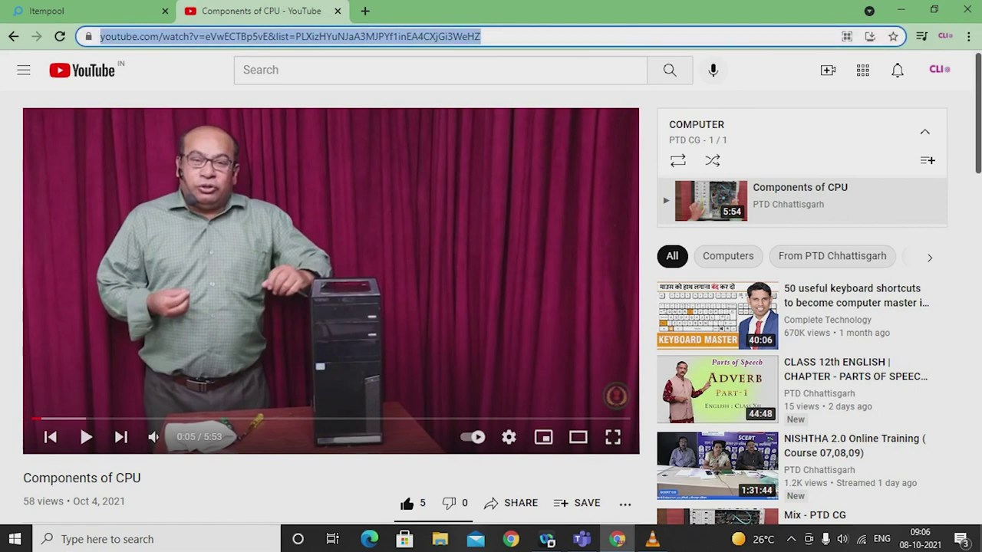
Switch back to Itempool and create the video from the copied YouTube link with the title "components of Computer"
click(77, 11)
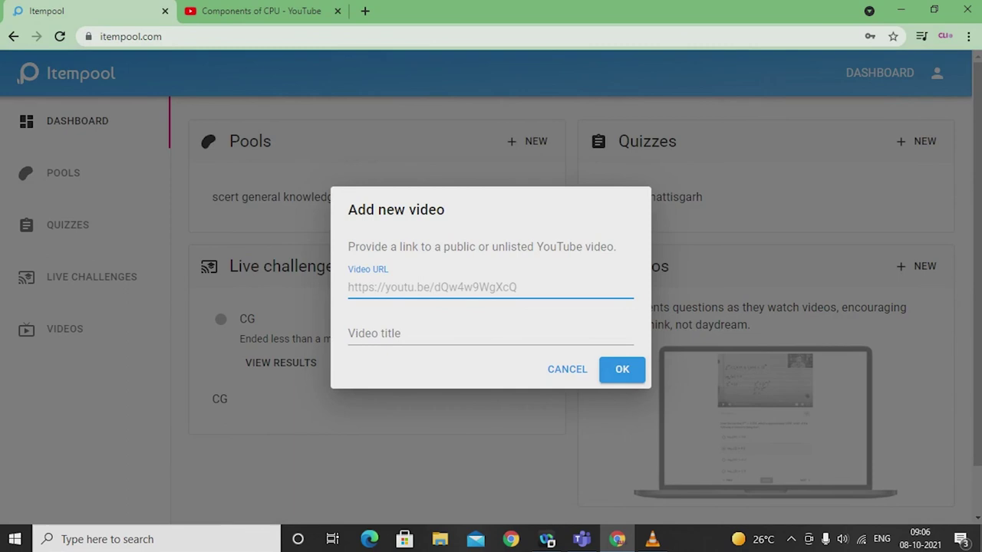
key(ctrl+v)
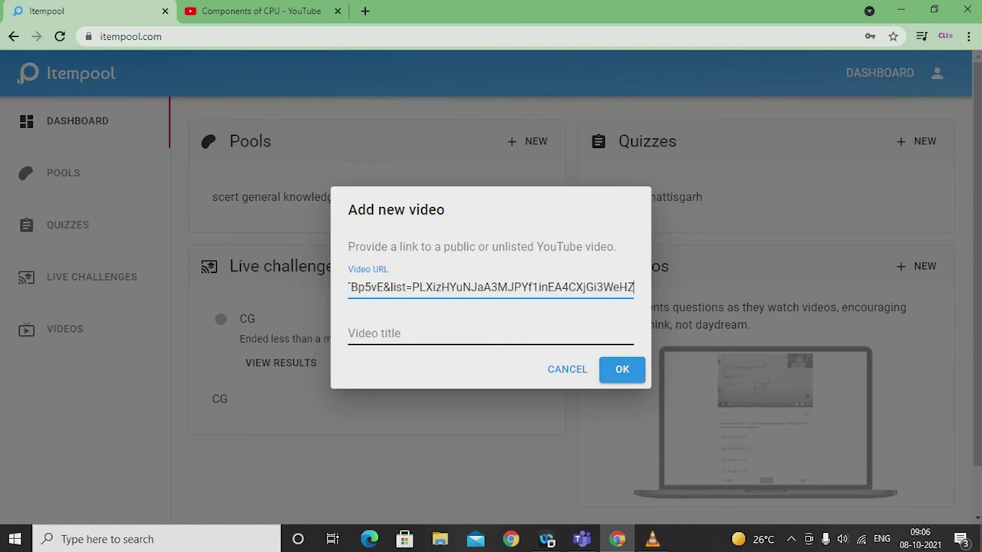
click(349, 333)
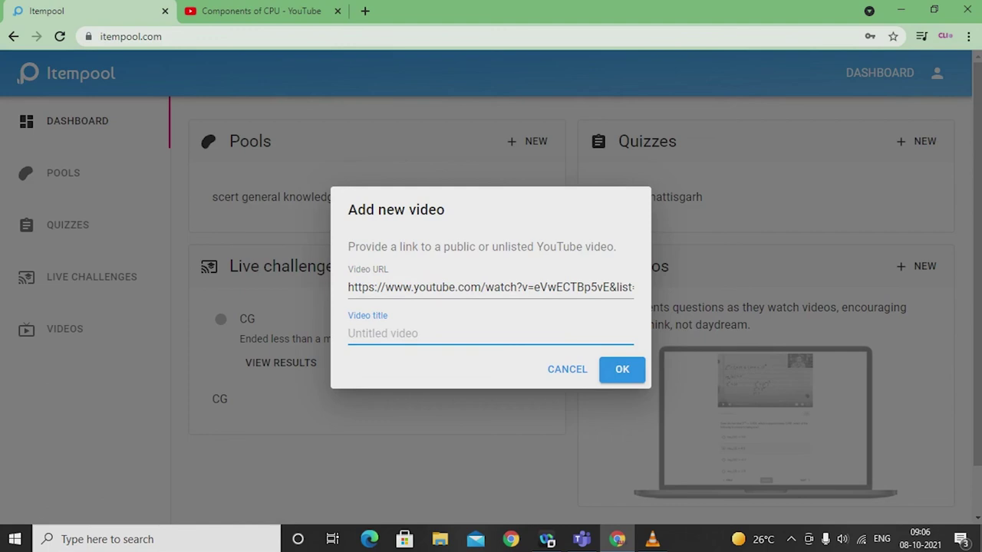
text(components of Computer)
key(Tab)
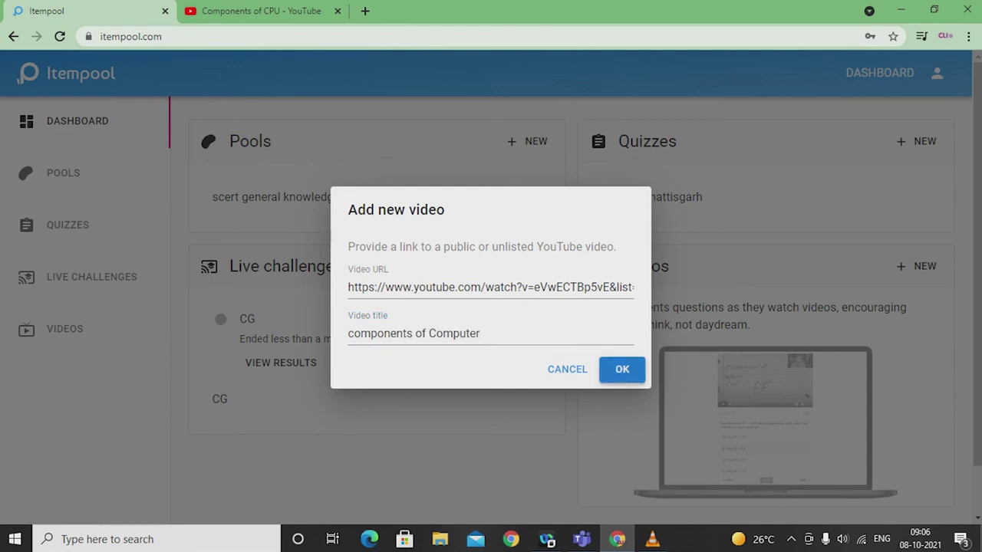
key(Return)
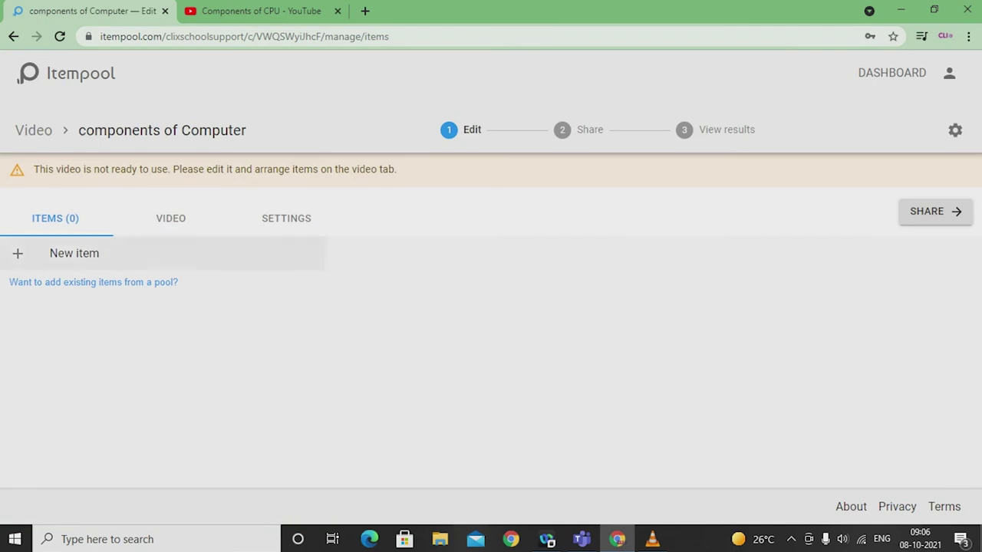
Add a free response item asking "What you have understood from the video?", save it and preview it
click(74, 253)
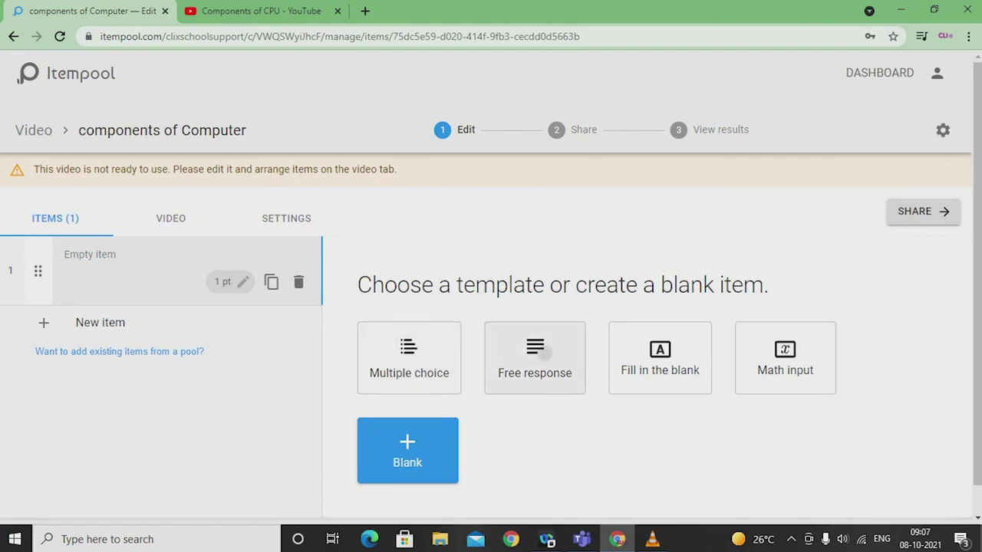
click(535, 357)
click(466, 335)
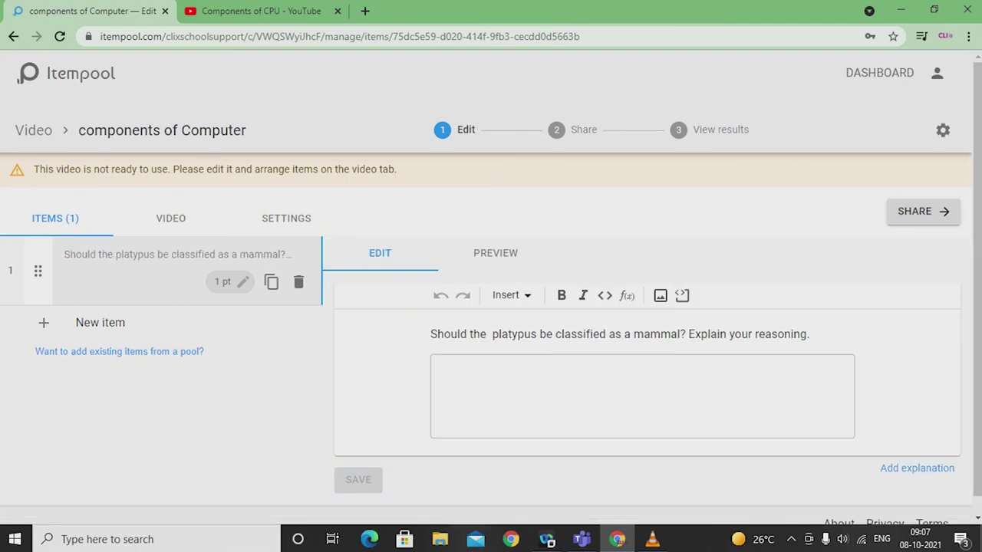
drag(810, 334, 430, 334)
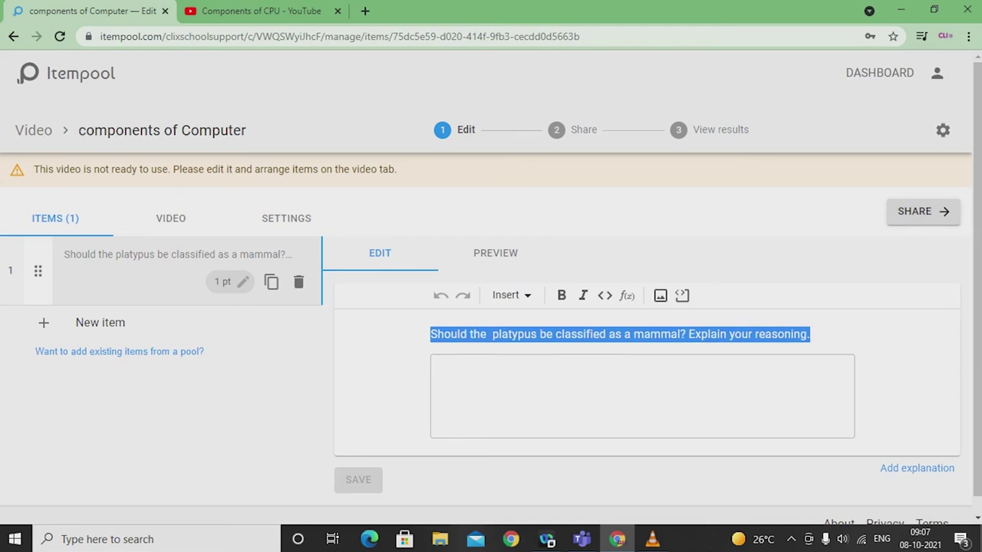
text(Wh)
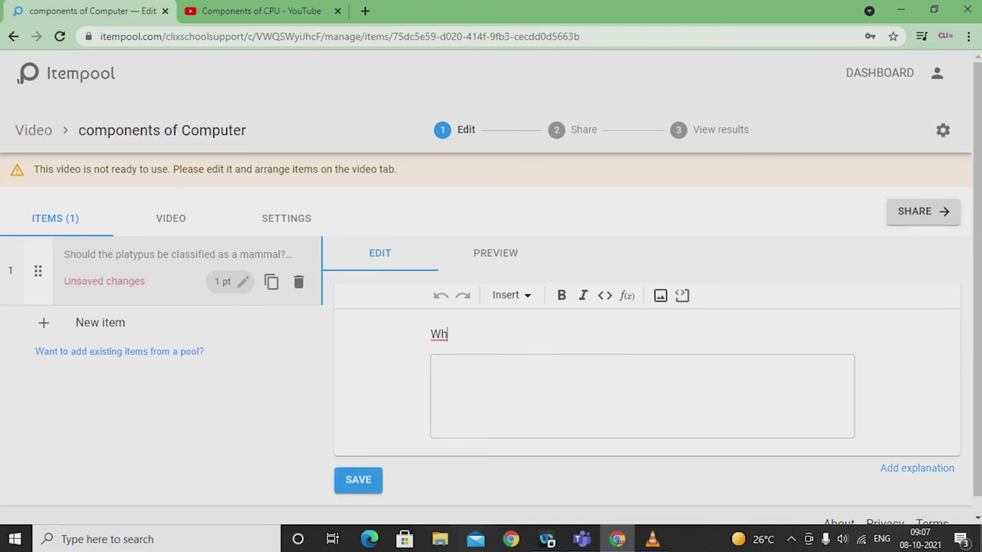
text(at you have un)
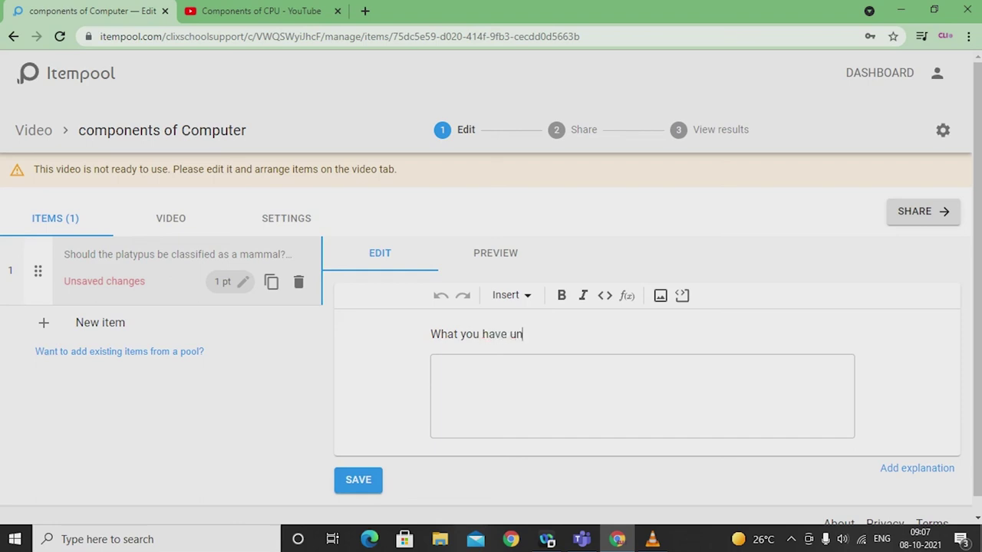
text(derstood from the video?)
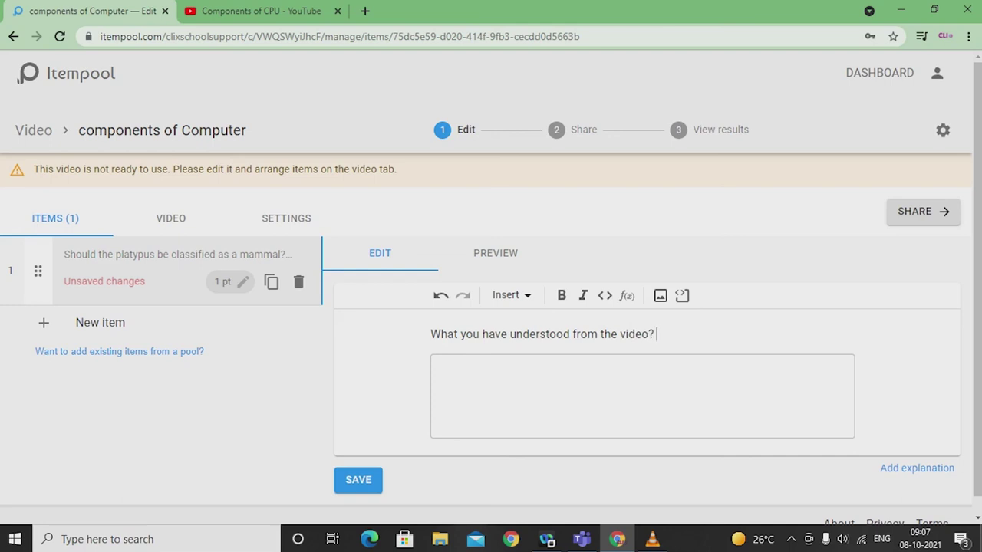
click(358, 479)
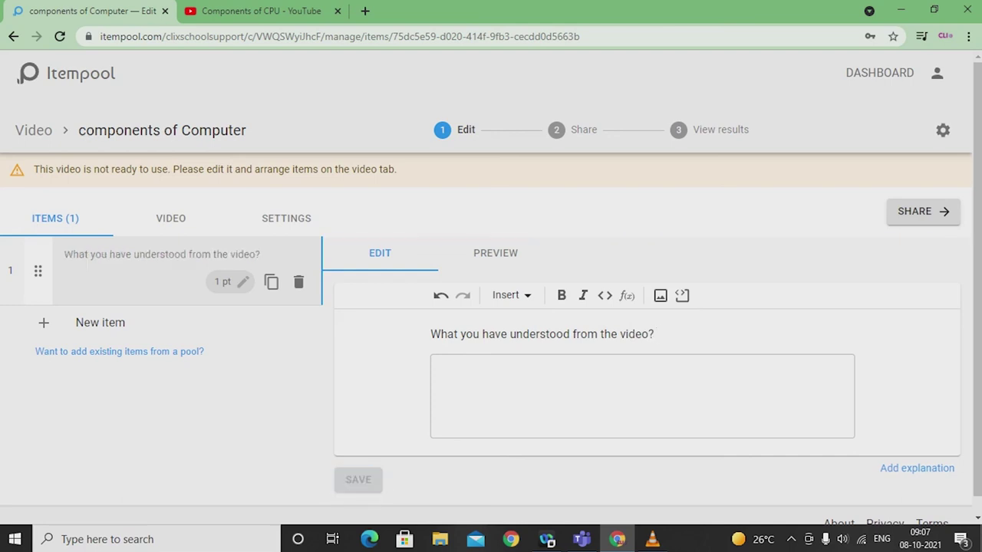
click(495, 253)
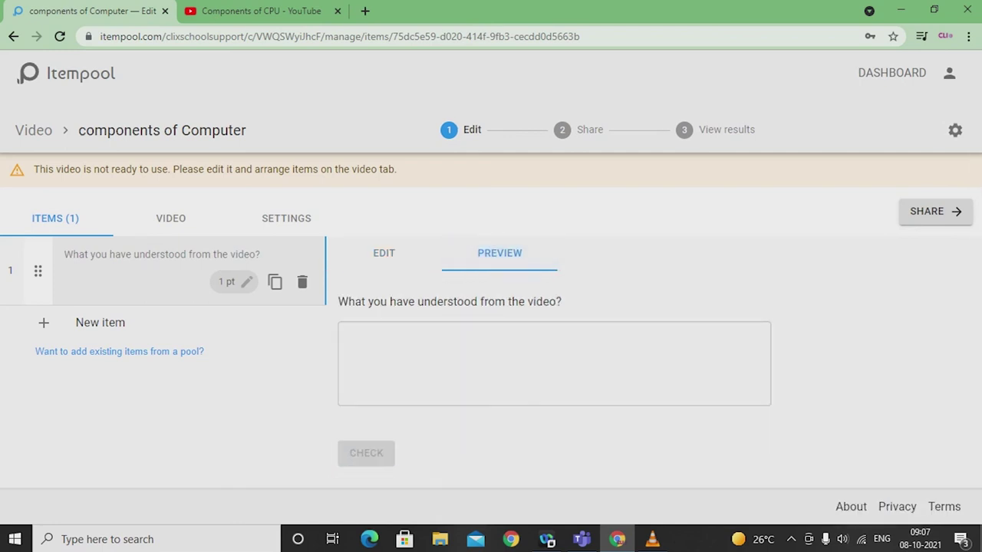
Check where the question item sits on the video's timeline and briefly play the video from that point
click(170, 218)
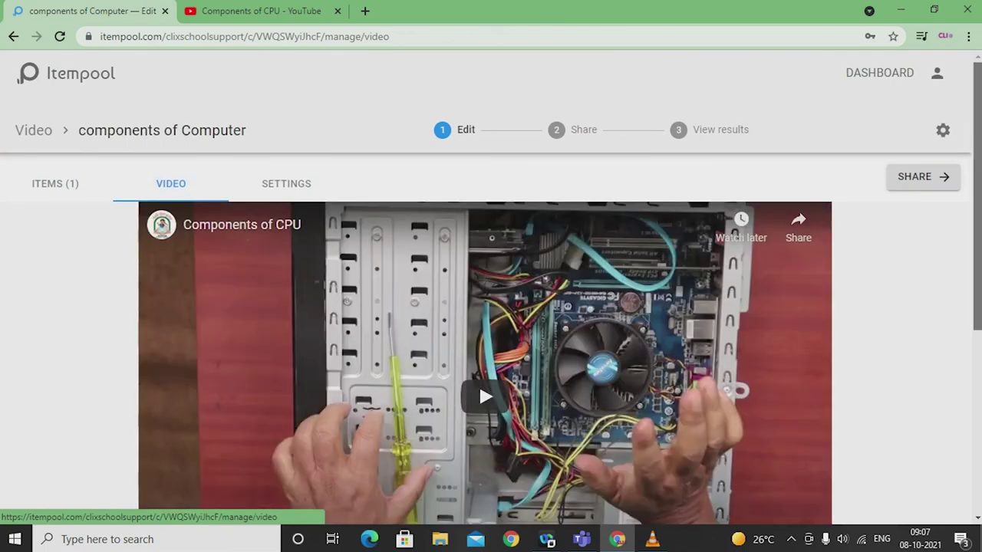
scroll(484, 307, down, 5)
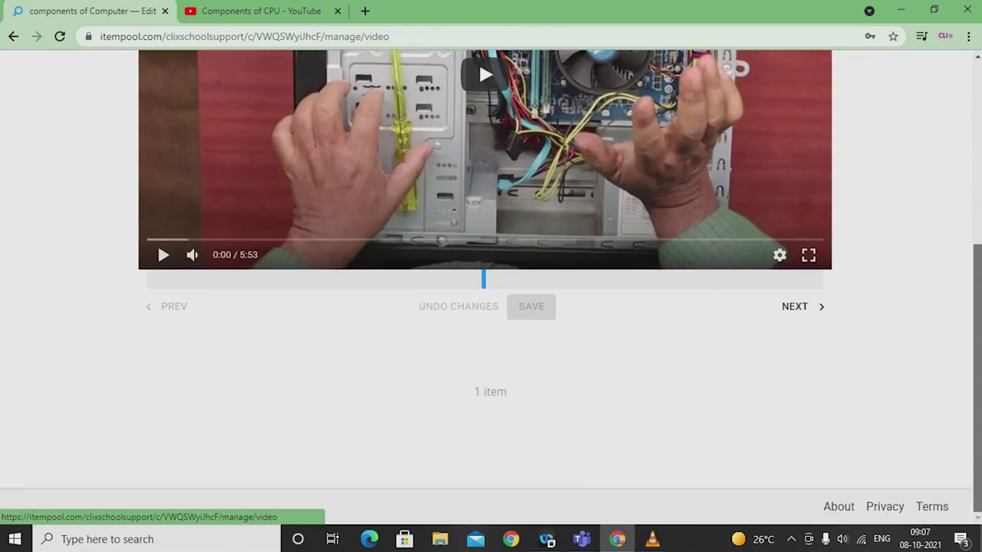
click(802, 306)
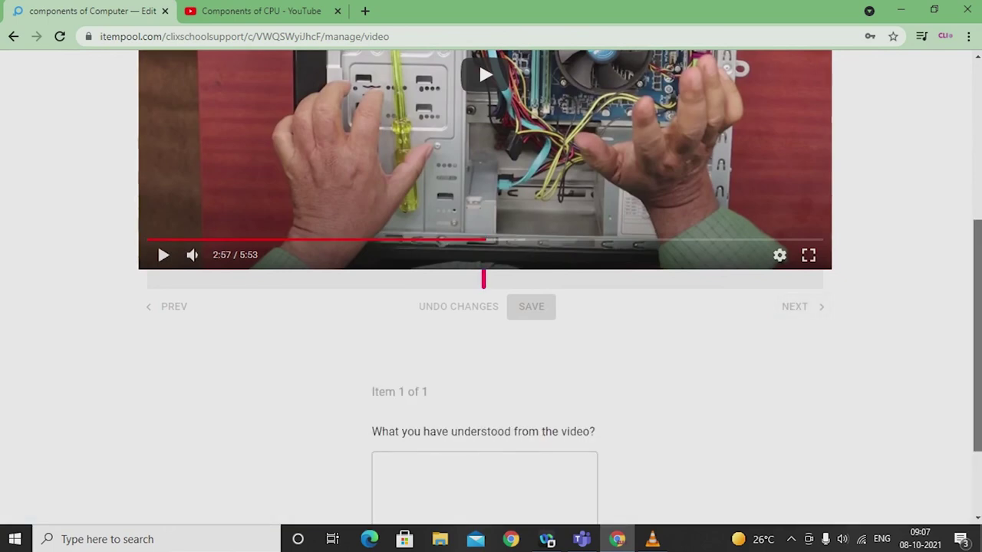
scroll(478, 61, down, 3)
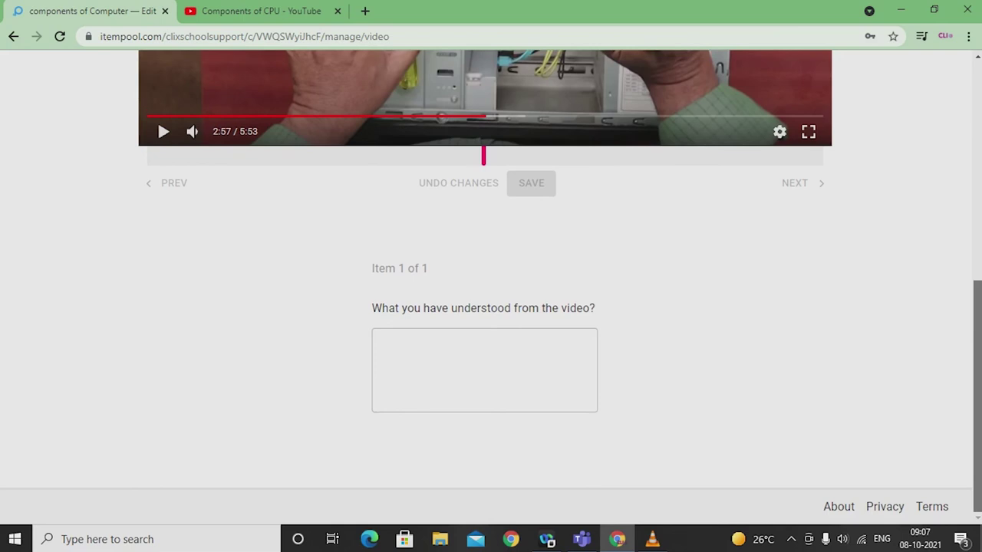
scroll(479, 54, up, 3)
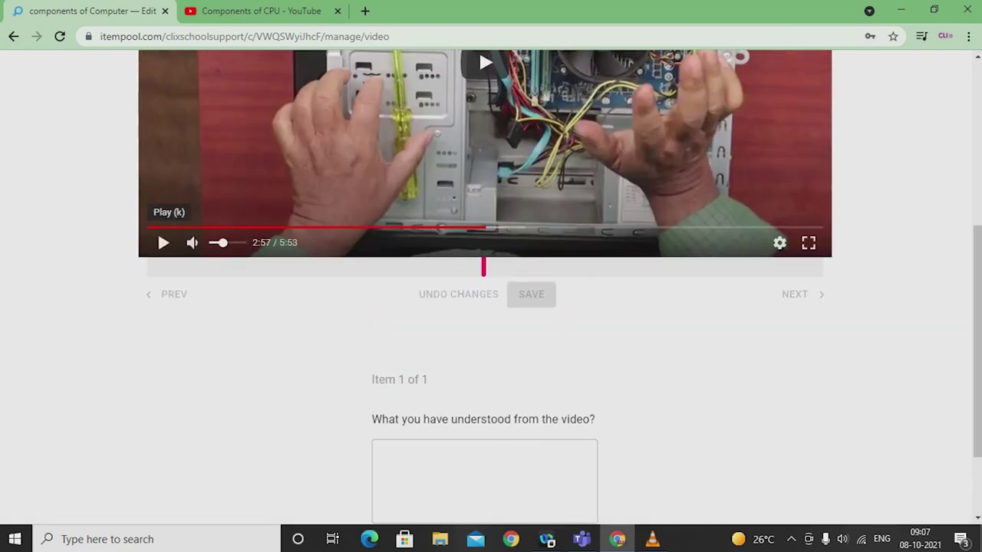
click(163, 242)
click(163, 242)
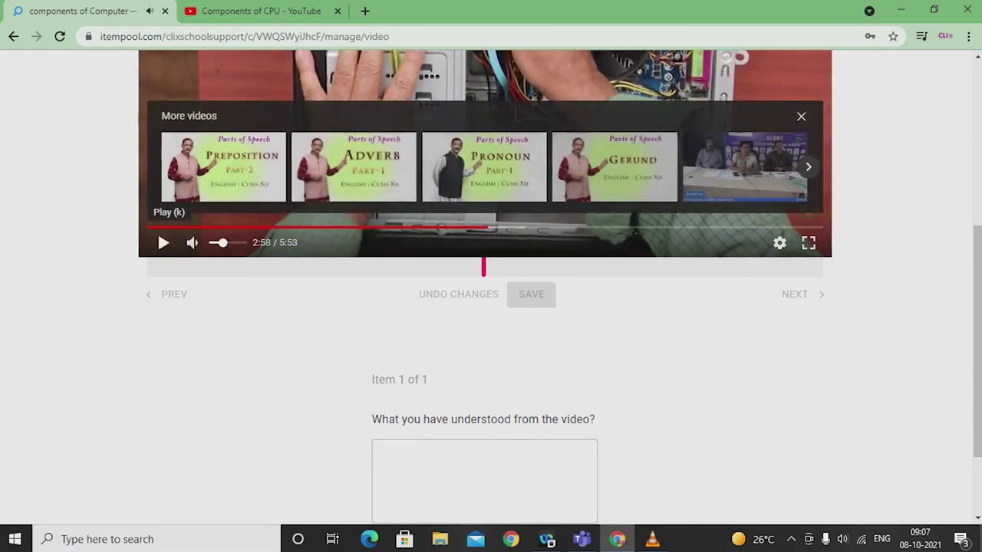
scroll(491, 287, up, 9)
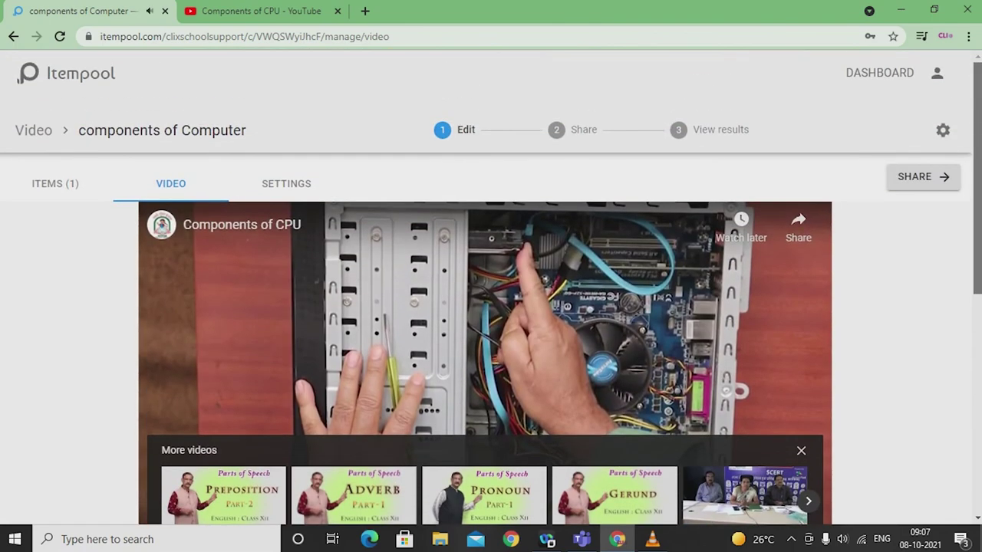
Open the sharing page of the components of Computer video to view its student link and export options
click(920, 176)
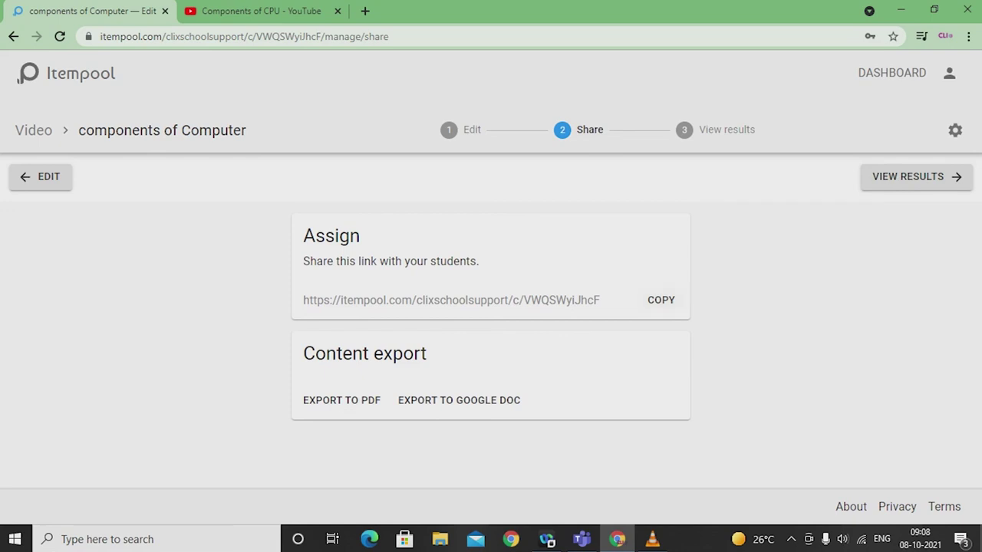
click(162, 130)
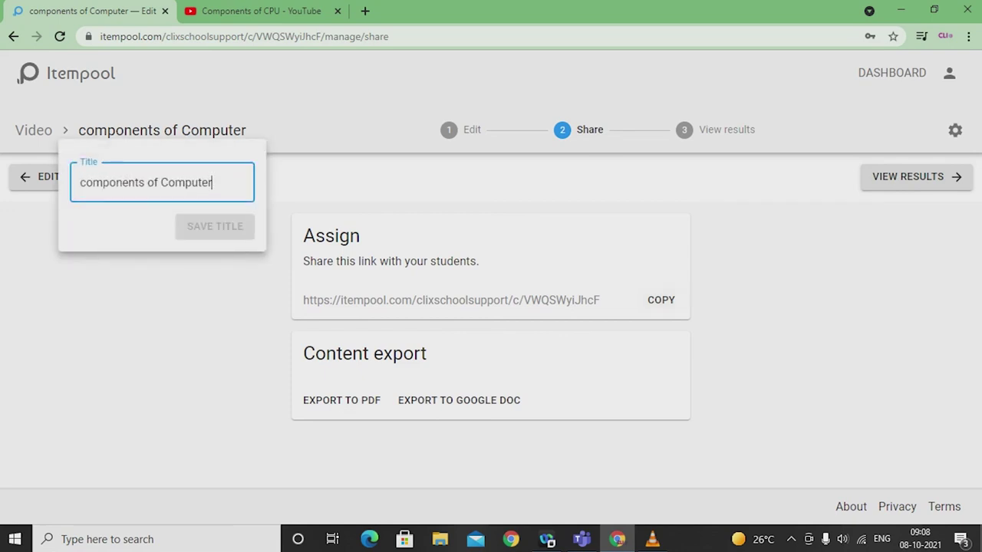
key(Escape)
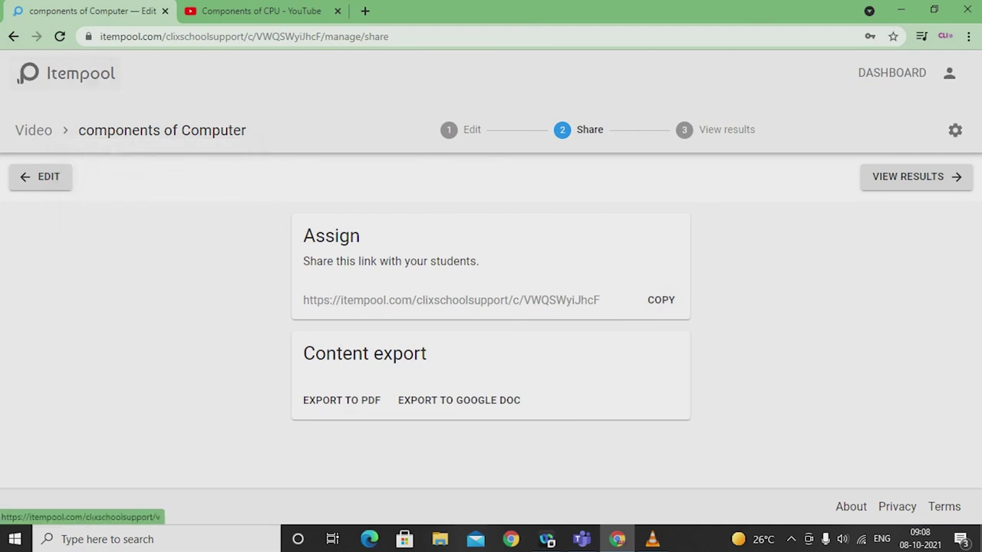
Go back through the videos list to the dashboard and reopen the components of Computer video for editing
click(68, 73)
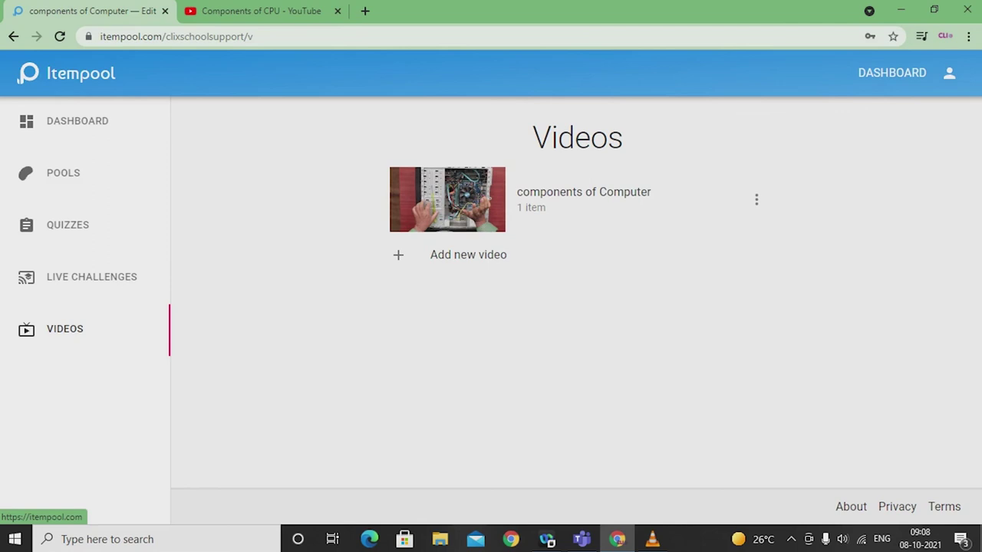
click(64, 328)
click(80, 73)
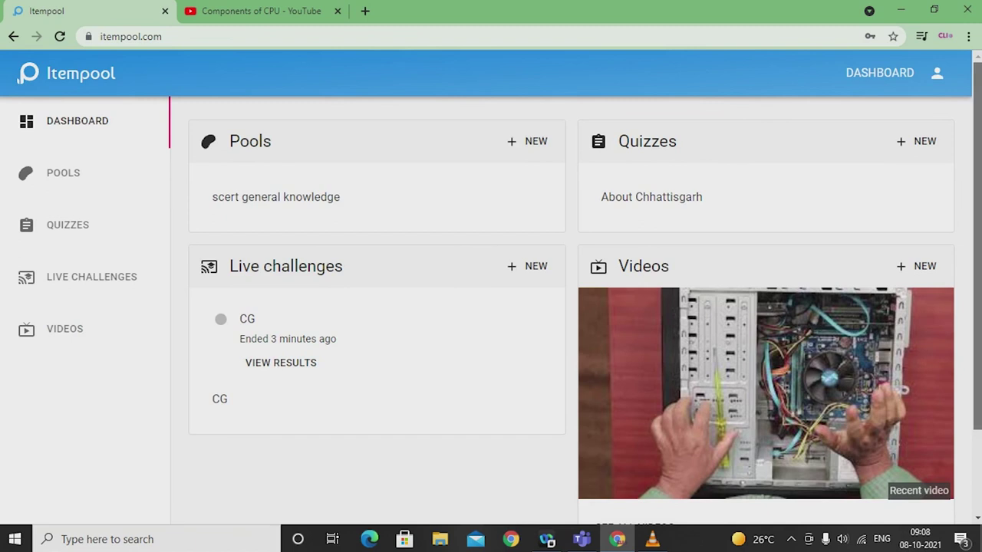
scroll(765, 393, down, 2)
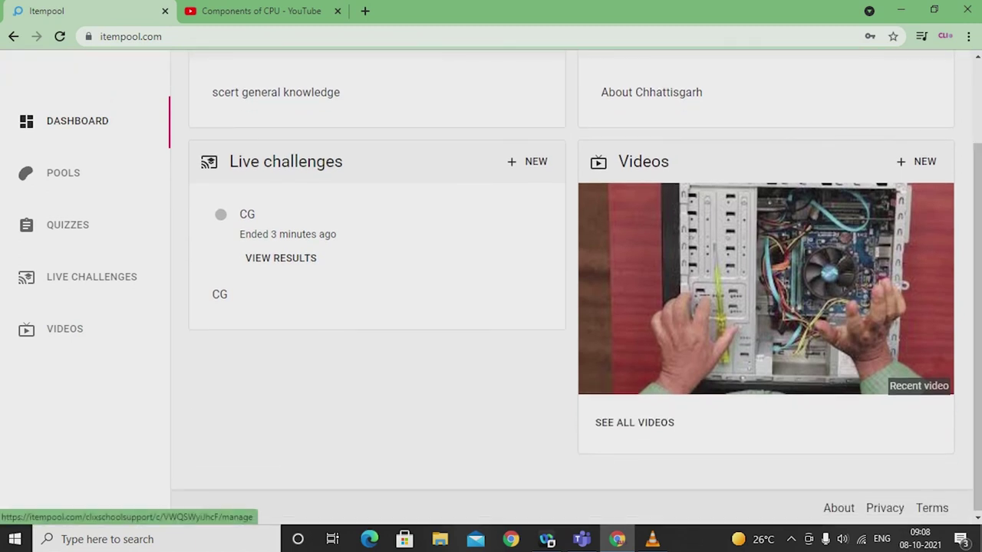
click(701, 255)
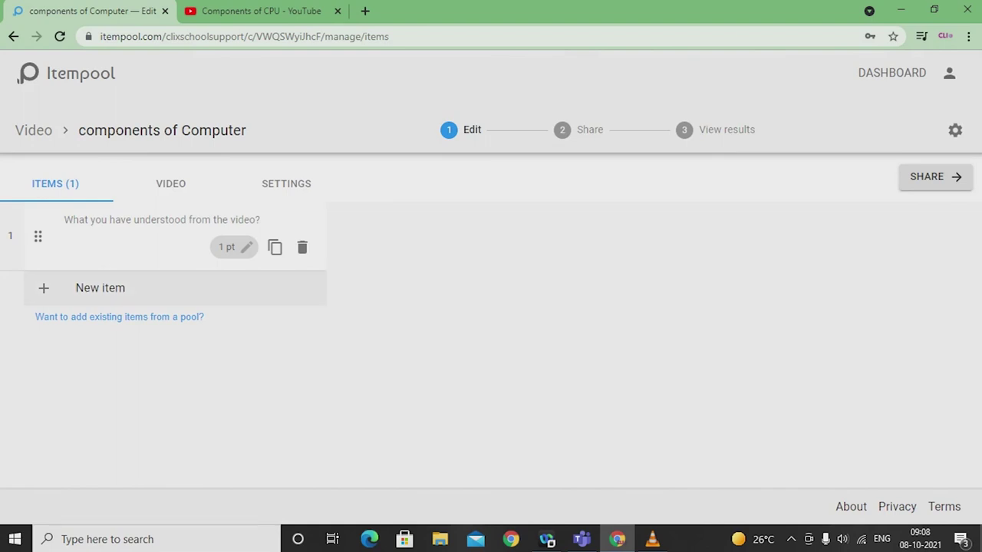
Set the visibility of the components of Computer video to Public in its settings
click(288, 183)
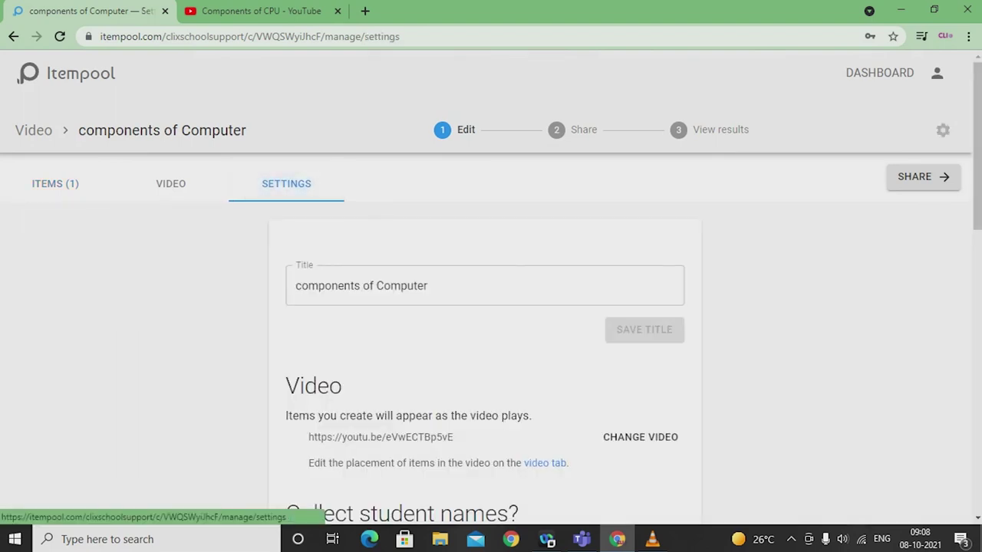
scroll(491, 307, down, 4)
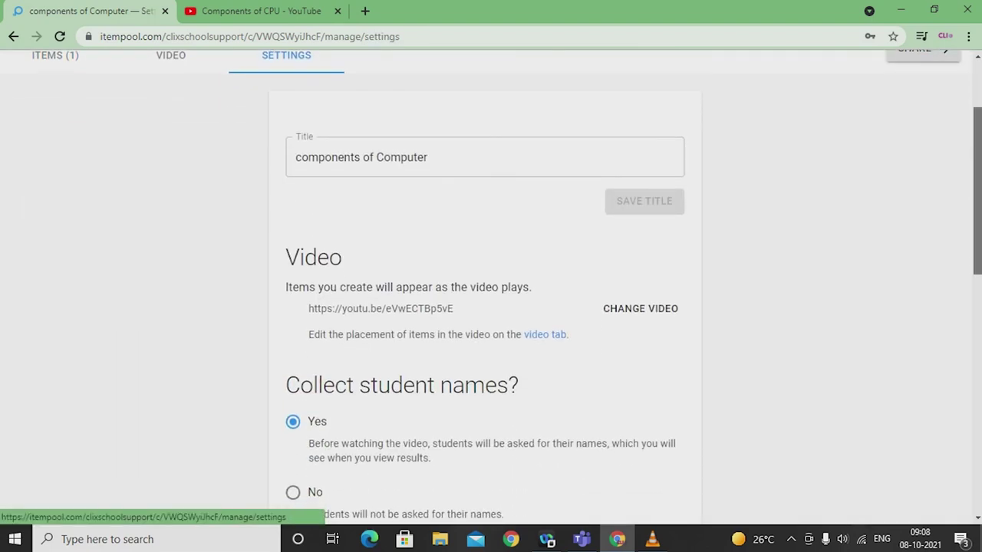
scroll(491, 307, down, 5)
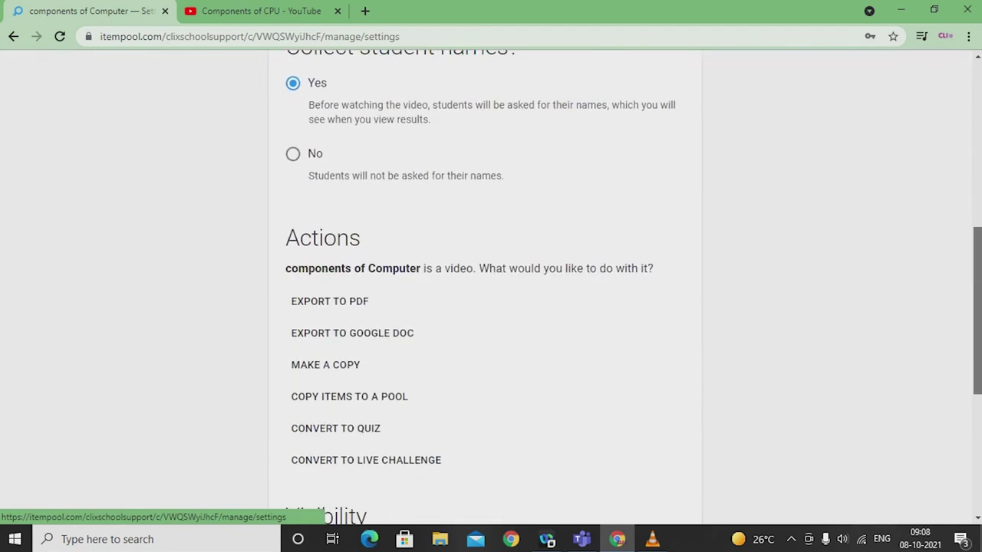
scroll(491, 307, down, 2)
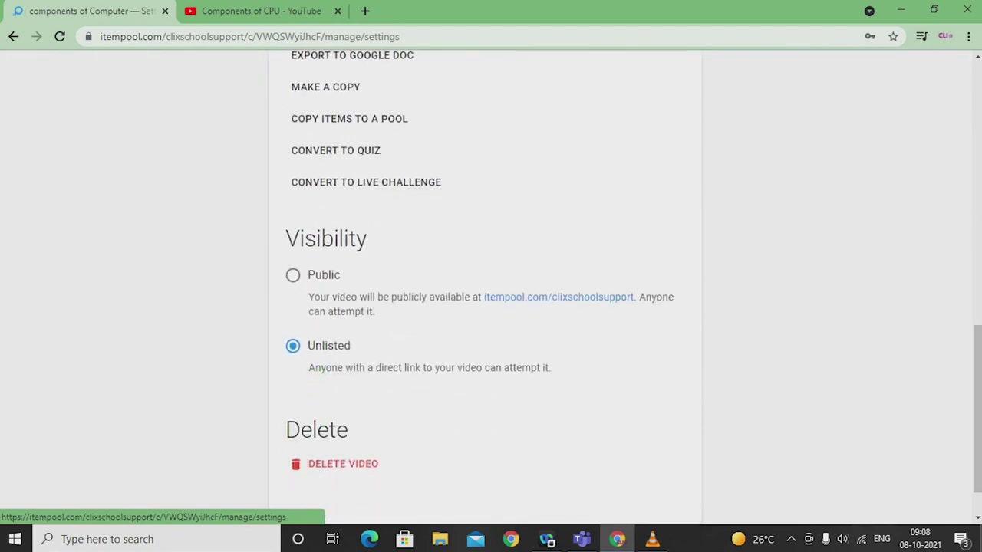
click(292, 275)
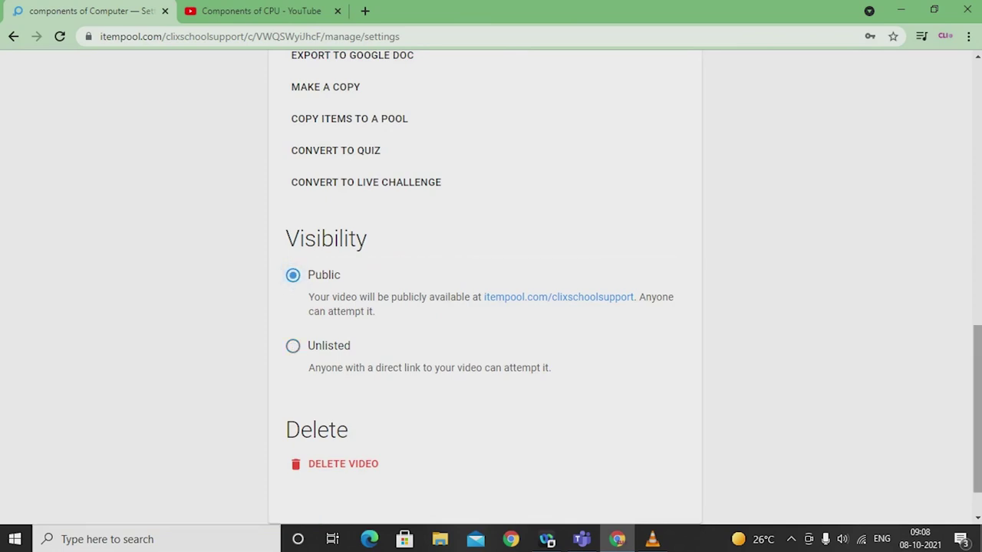
Review the video's title setting and return to the sharing page with the student link
scroll(491, 307, down, 1)
scroll(491, 307, up, 2)
scroll(491, 307, up, 8)
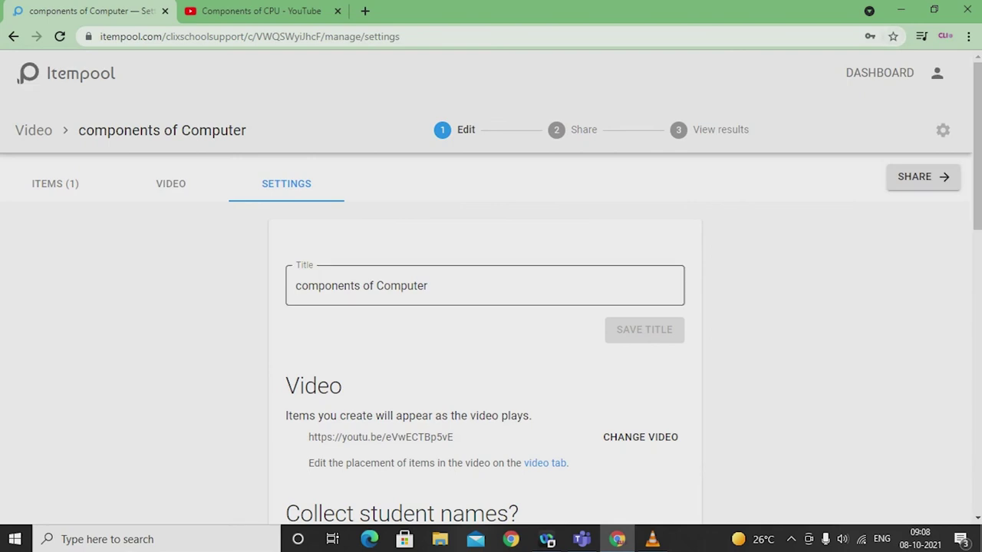
click(428, 285)
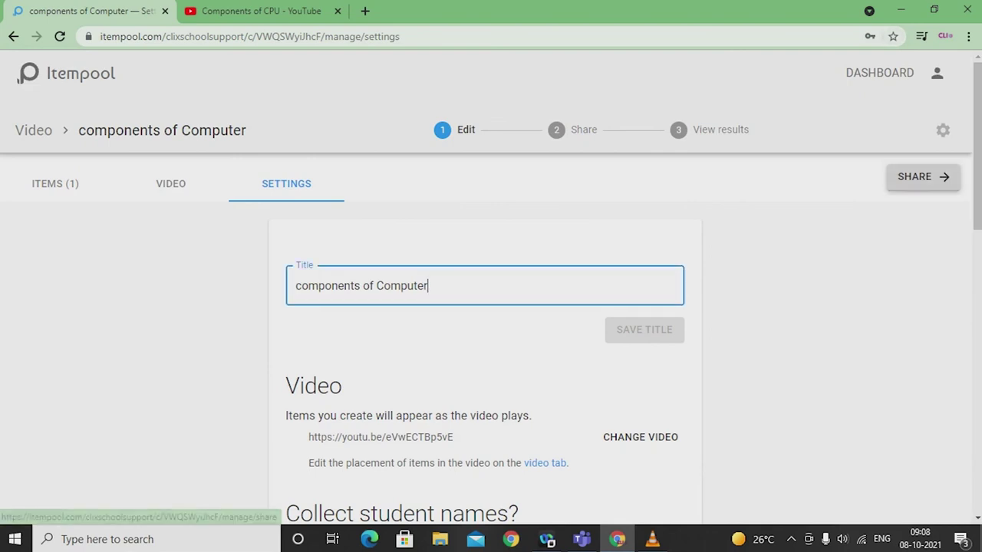
click(921, 178)
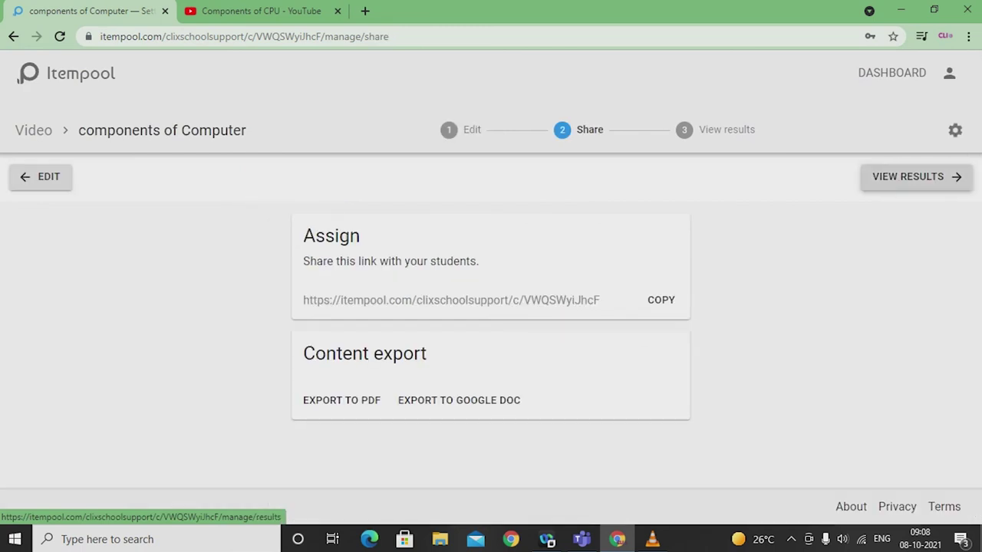